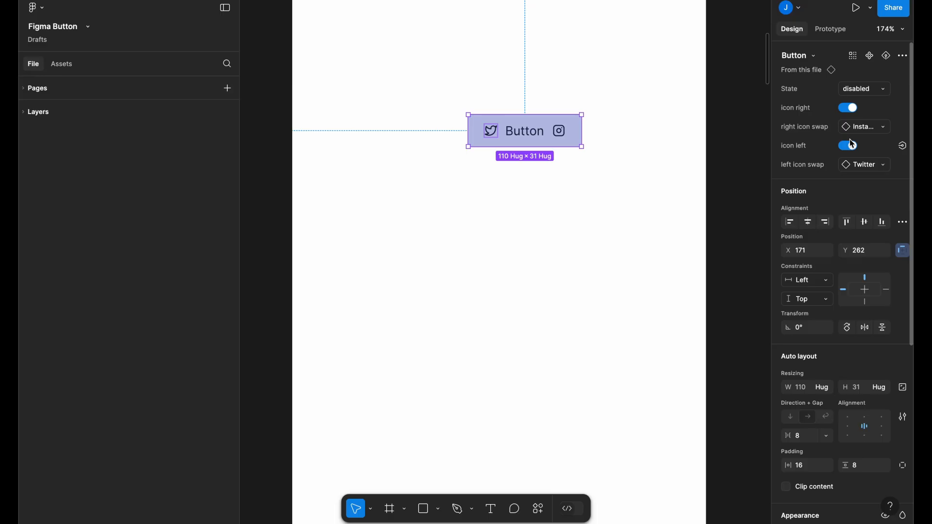
- Toggle the test button's left icon off and back on, then swap its right icon to Percent
left_click(851, 145)
left_click(851, 145)
left_click(862, 130)
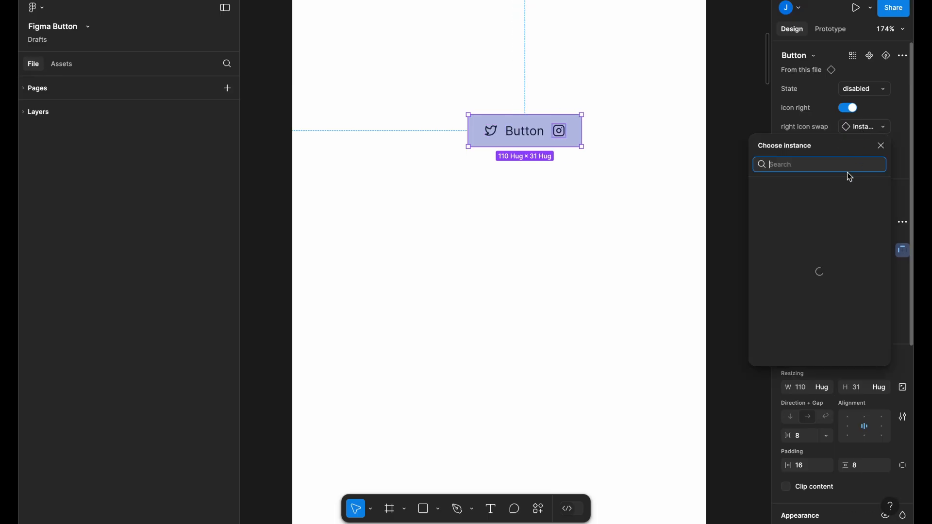
left_click(809, 254)
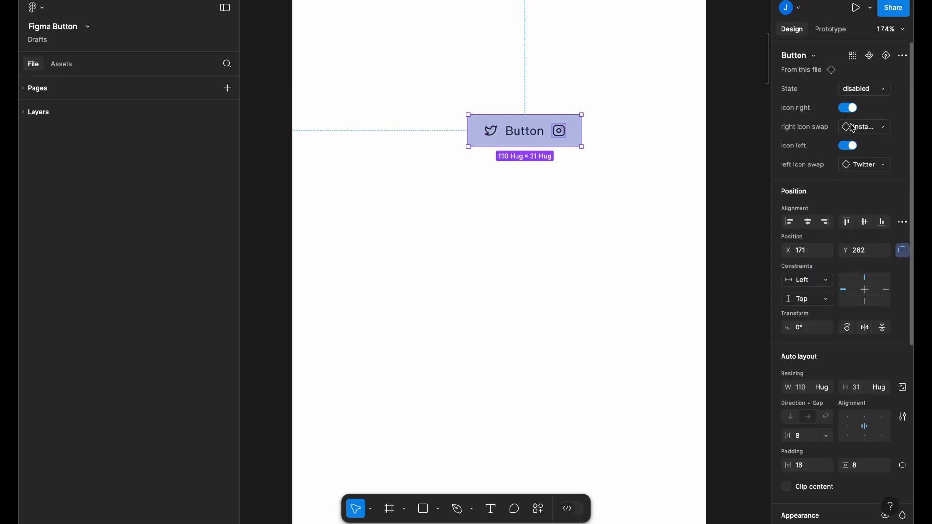
left_click(851, 130)
left_click(799, 319)
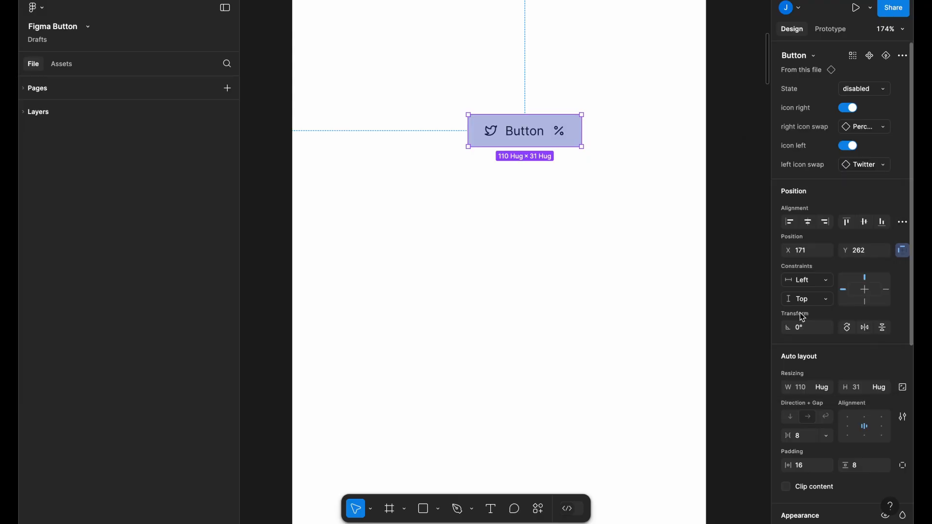
- Deselect the test button and pan the canvas back to the Button component set
left_click(653, 259)
scroll(648, 252, "left", 1)
scroll(648, 253, "down", 1)
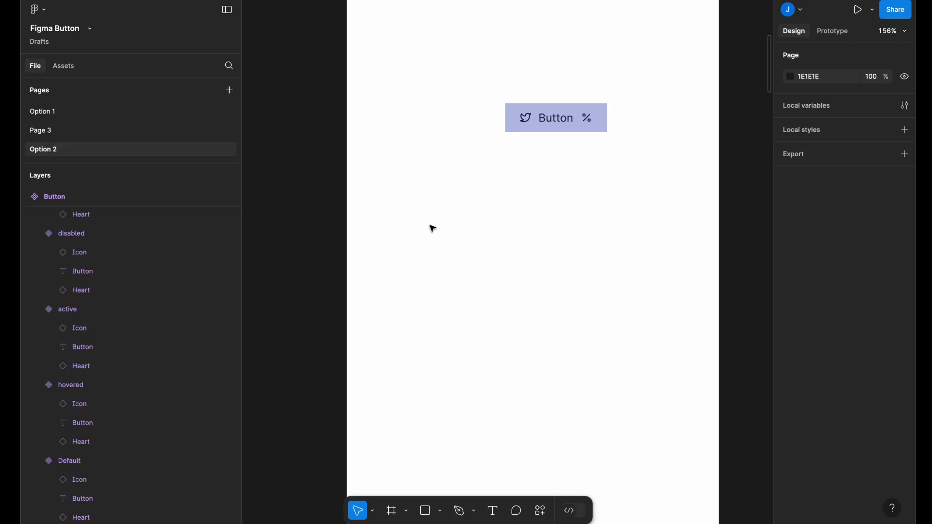
scroll(542, 238, "up", 3)
scroll(562, 181, "down", 1)
left_click(539, 147)
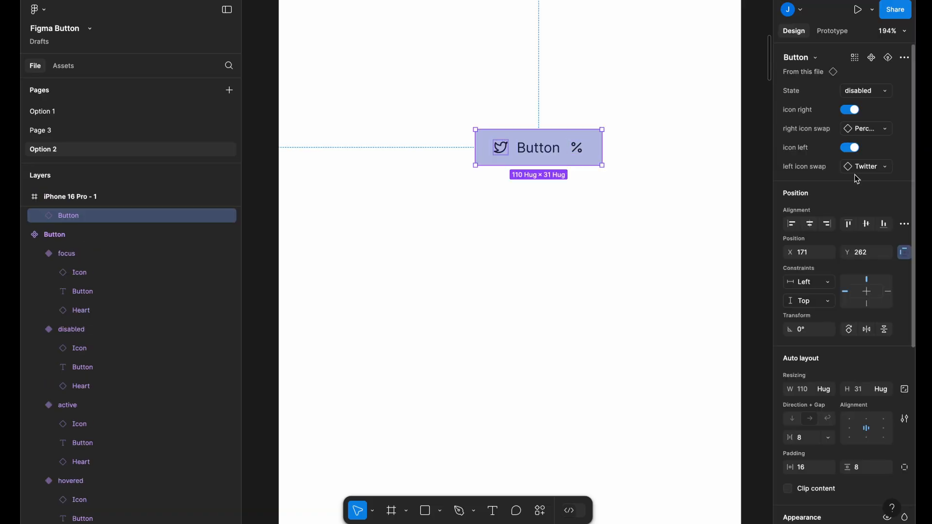
scroll(551, 199, "down", 2)
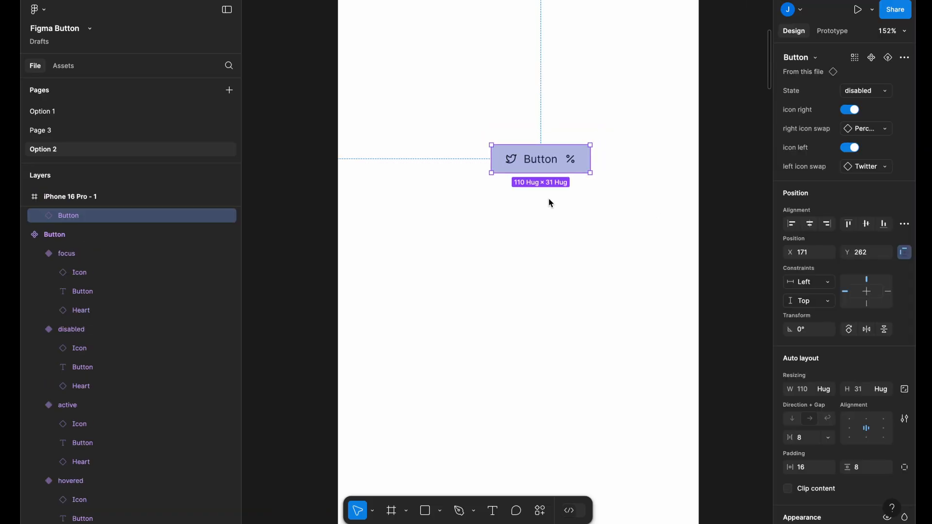
scroll(550, 201, "left", 10)
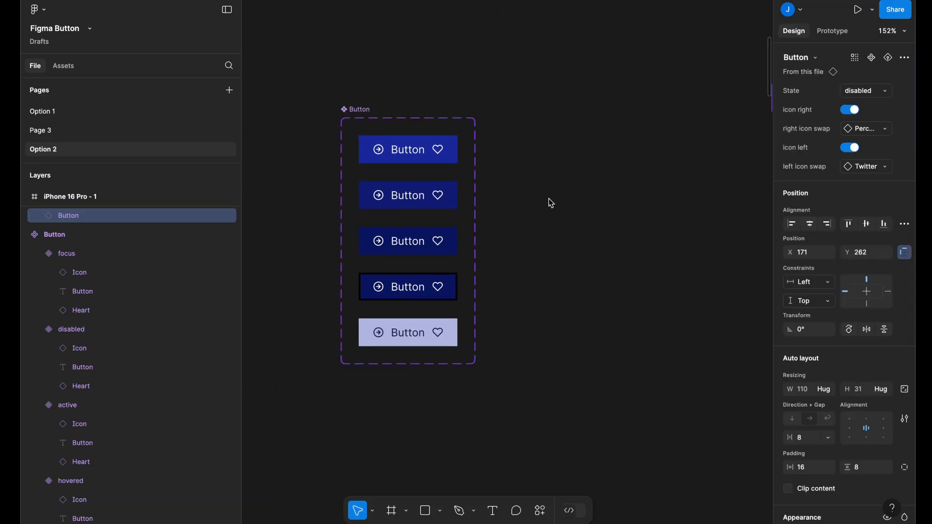
- Select the Button labels in all five variants and raise their font size to 16
key("Escape")
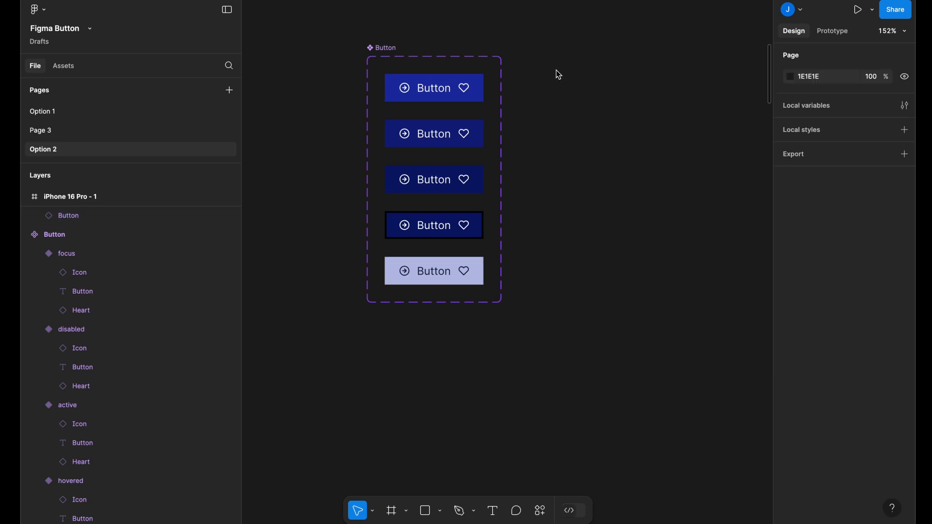
double_click(430, 88)
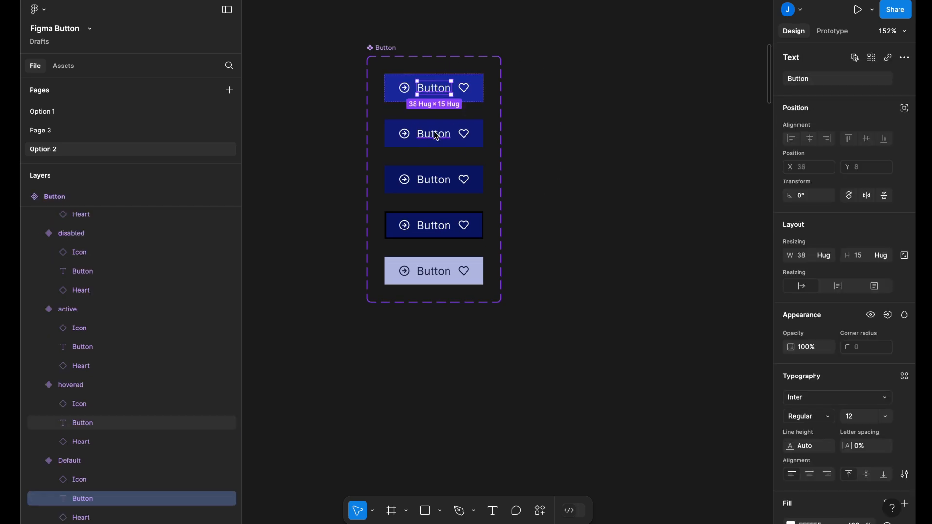
left_click(434, 133, "shift")
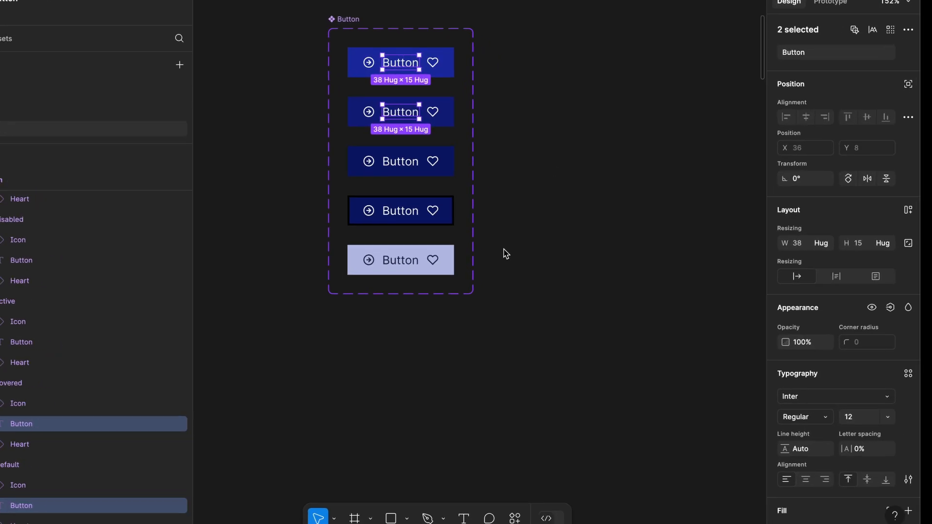
left_click(429, 183, "shift")
left_click(433, 228, "shift")
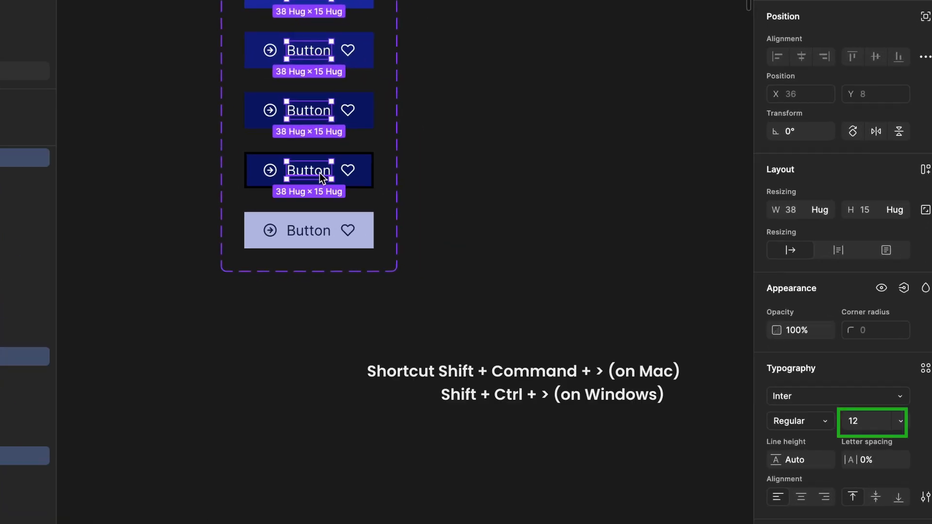
left_click(319, 226, "shift")
key("ctrl+shift+period")
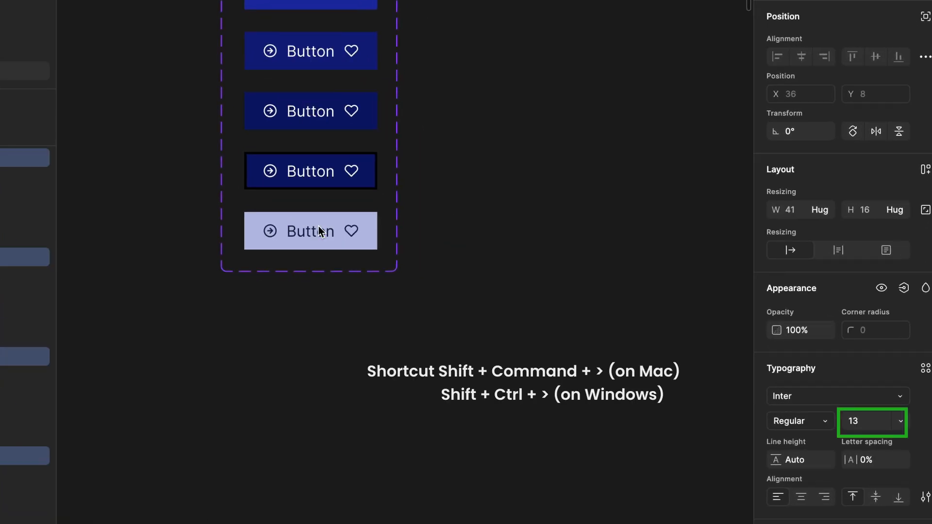
key("ctrl+z")
key("ctrl+shift+period")
key("ctrl+shift+period")
key("ctrl+shift+period")
key("ctrl+shift+period")
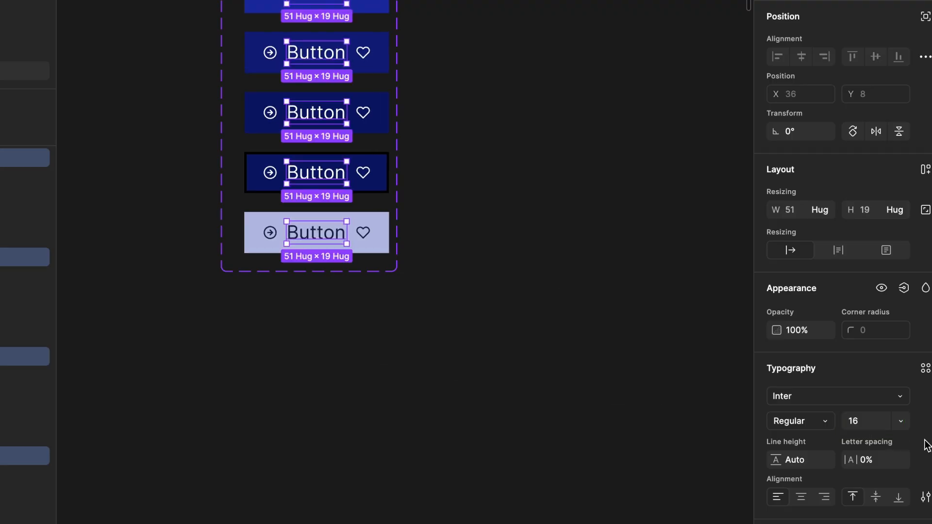
- Select the icons across all five variants and grow them to 16×16
left_click(269, 233)
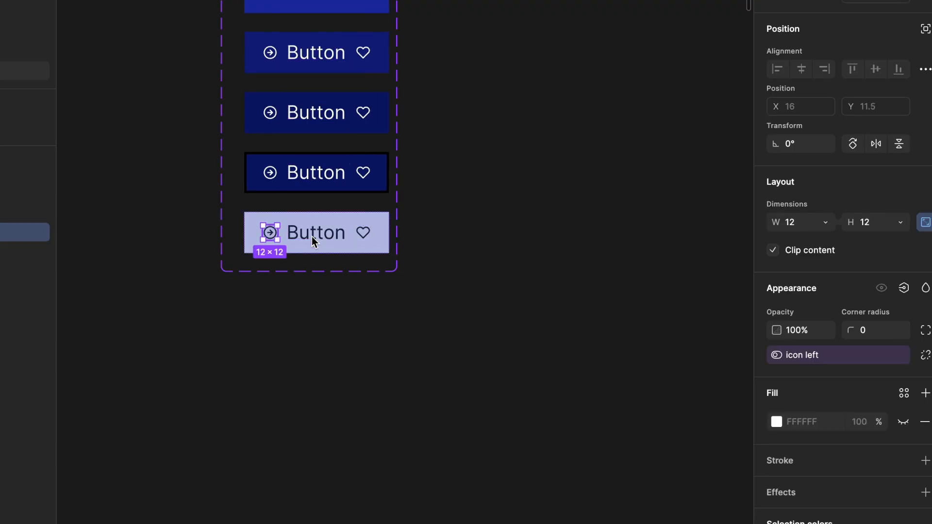
left_click(364, 175, "shift")
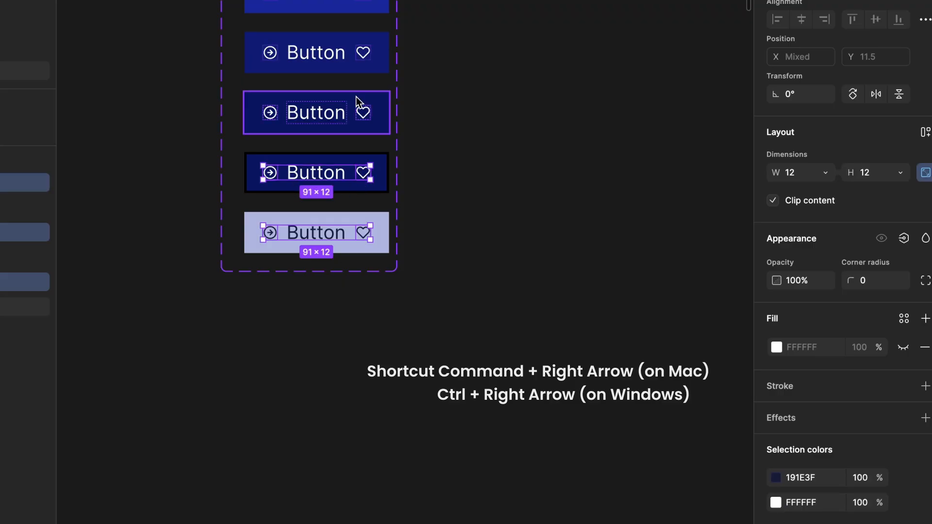
left_click(365, 116, "shift")
left_click(367, 61, "shift")
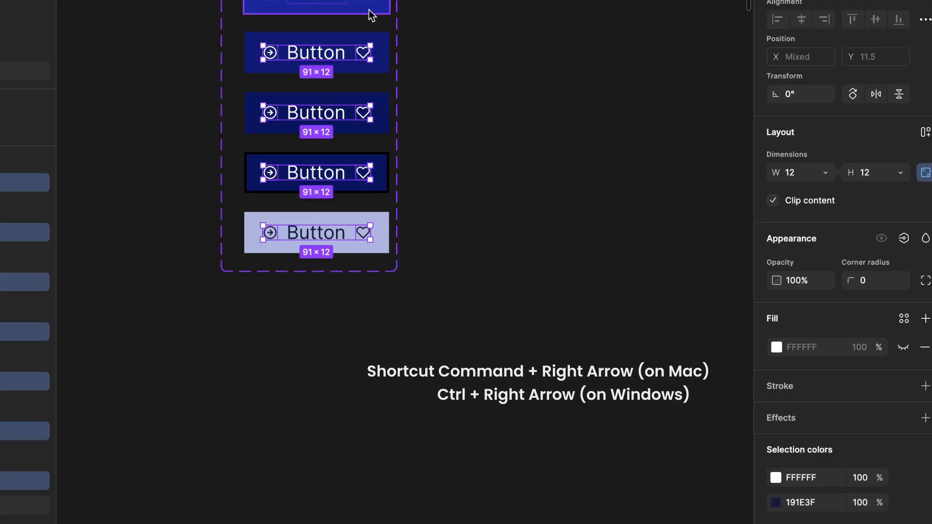
left_click(370, 4, "shift")
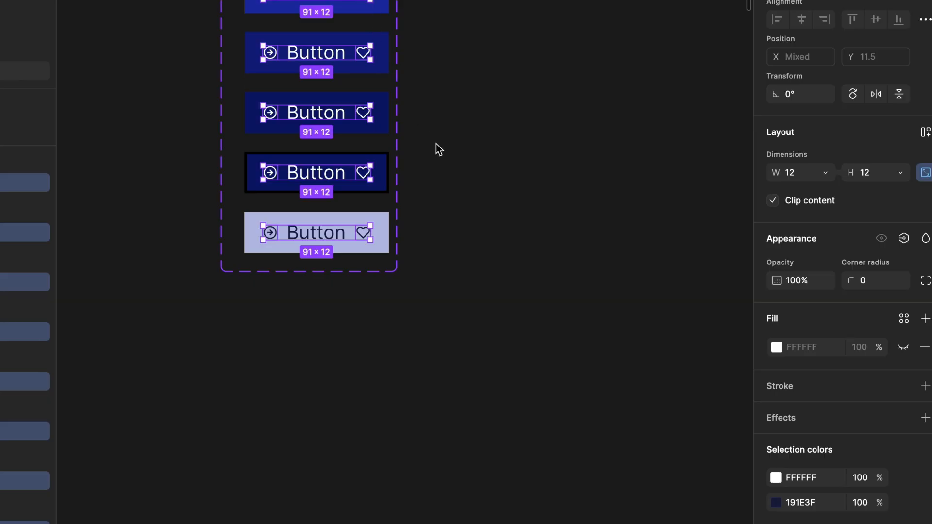
key("ctrl+Right")
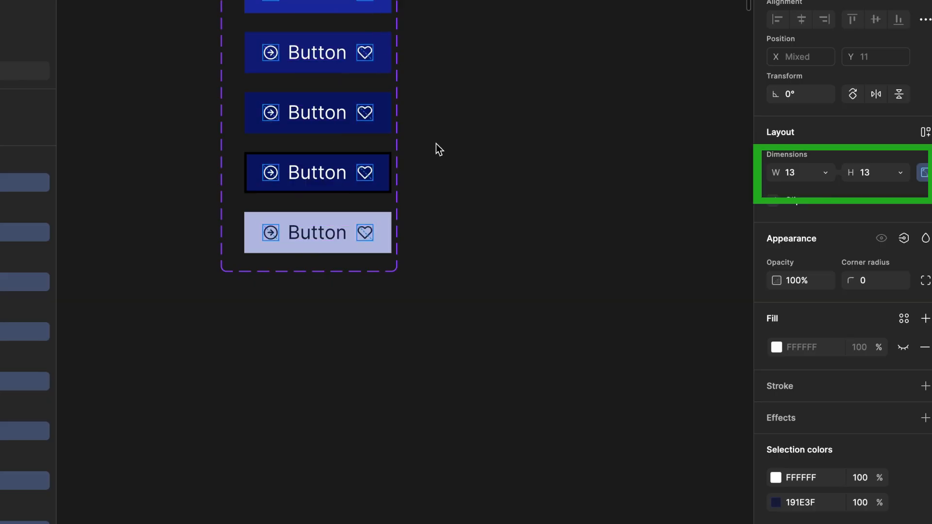
key("ctrl+Right")
key("ctrl+Right")
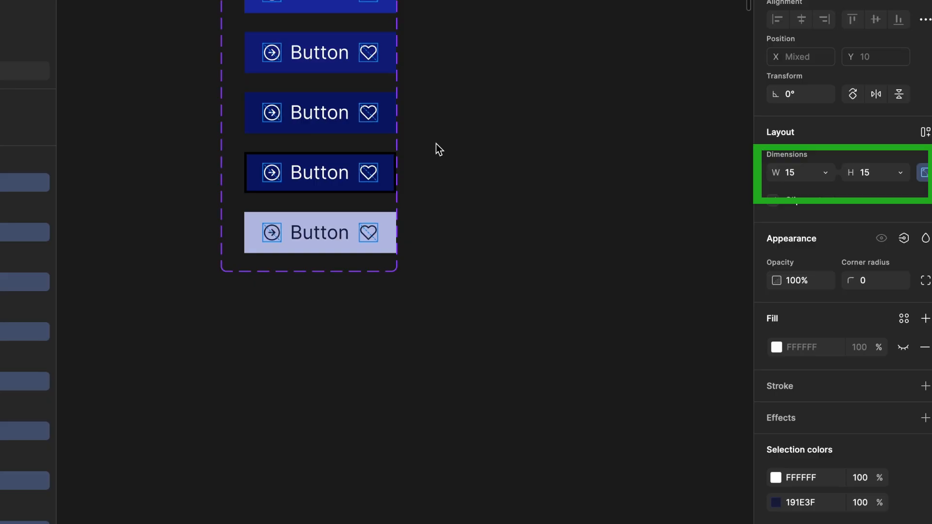
key("ctrl+Right")
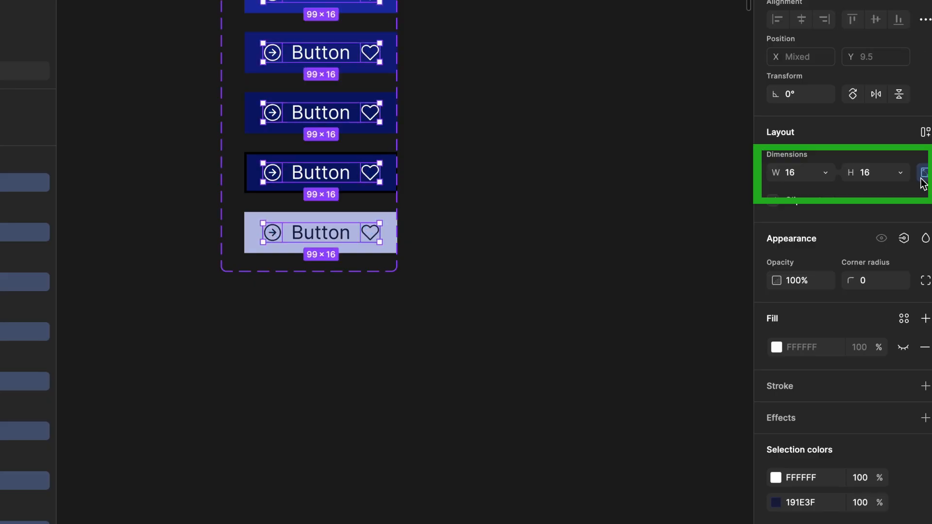
- Select the five button variants and set their vertical padding to 10
left_click(474, 276)
left_click(364, 243)
left_click(356, 155, "shift")
left_click(354, 105, "shift")
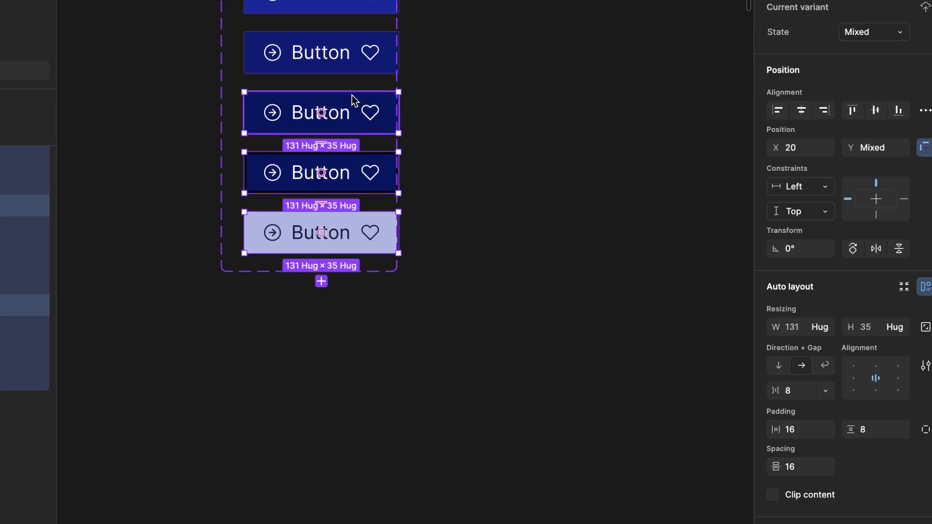
left_click(351, 39, "shift")
left_click(347, 6, "shift")
left_click(871, 429)
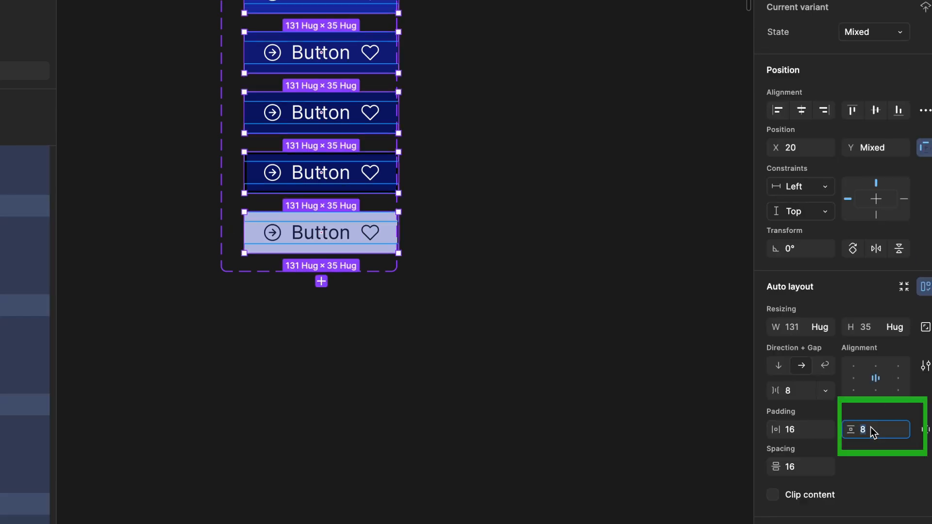
key("Return")
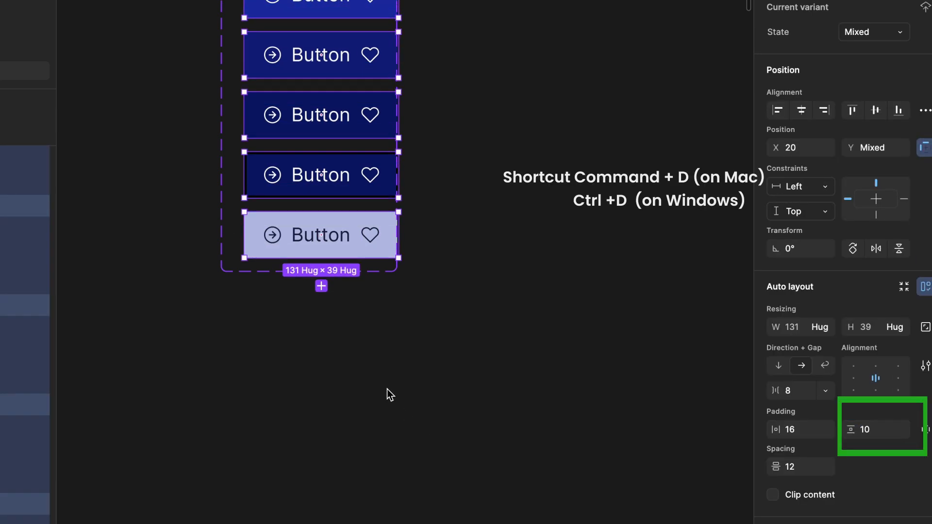
- Duplicate the five variants and move the copies down, leaving a gap below the originals
key("ctrl+d")
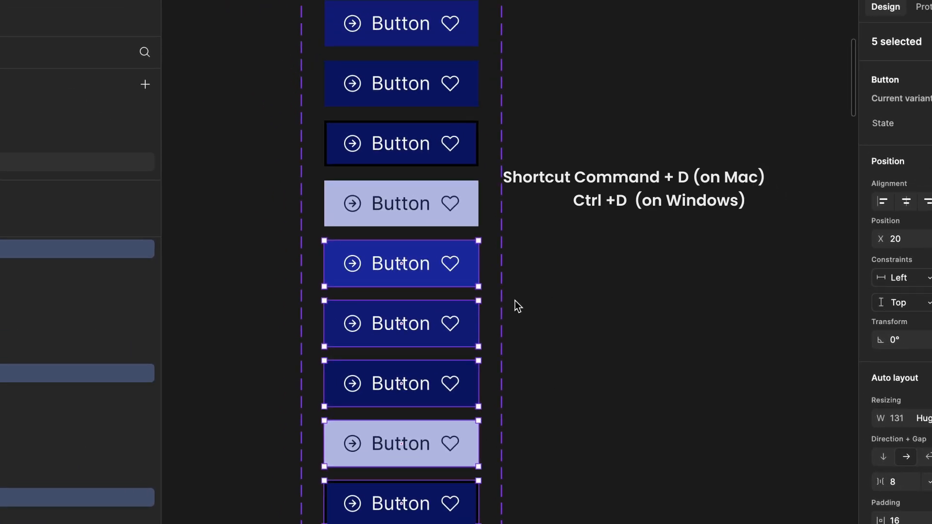
left_click(399, 268)
scroll(400, 268, "down", 3)
left_click(453, 261)
left_click(453, 209)
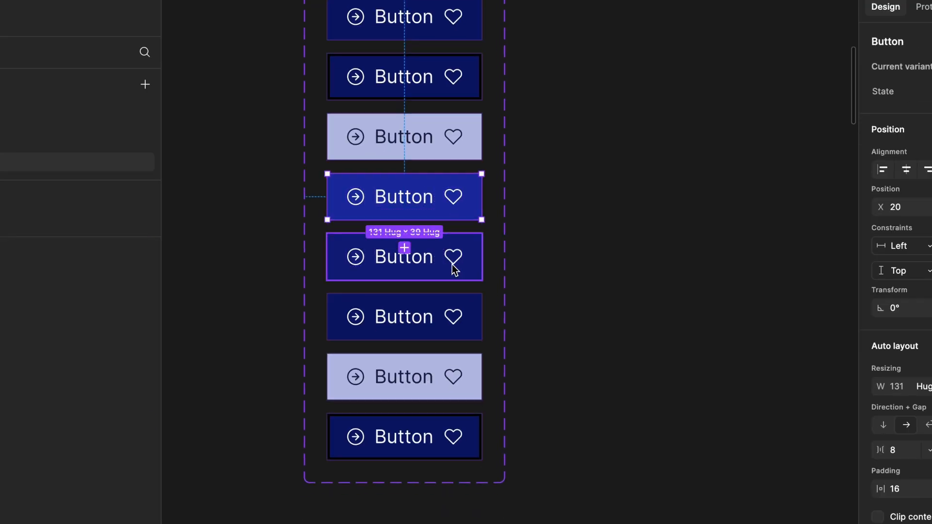
left_click(454, 264, "shift")
left_click(453, 316, "shift")
left_click(454, 377, "shift")
left_click(449, 437, "shift")
mouse_move(449, 439)
left_mouse_down()
mouse_move(452, 423)
mouse_move(439, 452)
left_mouse_up()
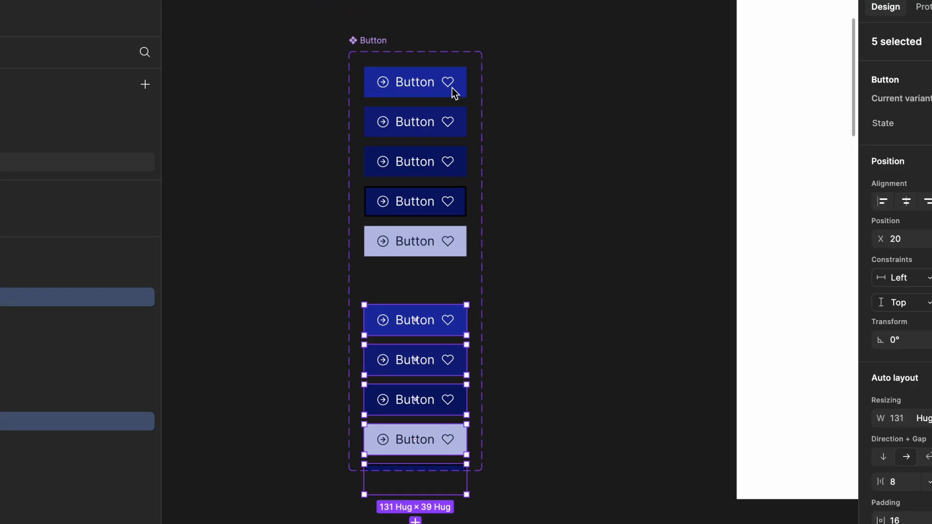
- Enlarge the Button component set frame to fit all ten variants
left_click(373, 40)
scroll(413, 306, "right", 2)
scroll(413, 306, "down", 1)
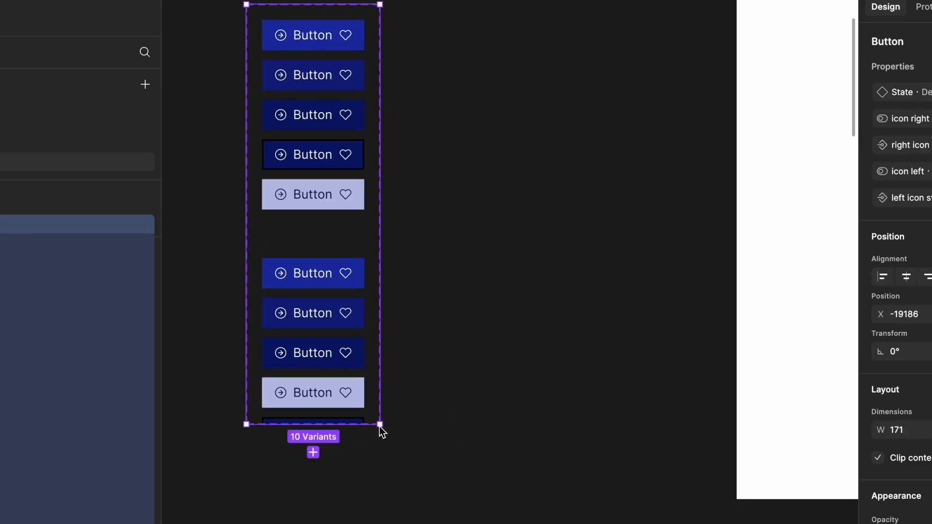
left_click_drag(380, 425, 464, 507)
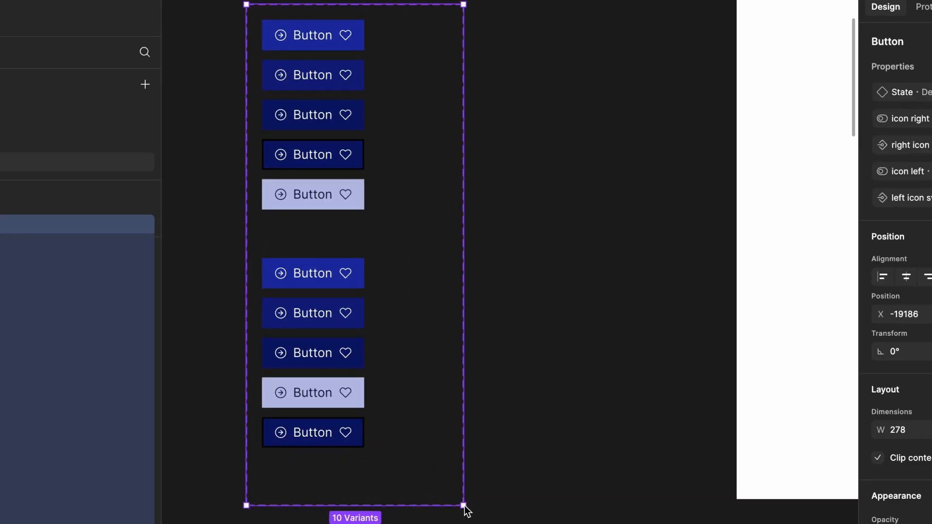
scroll(426, 287, "left", 2)
scroll(426, 322, "up", 2)
- Increase the label font size of the five duplicated button variants
double_click(391, 270)
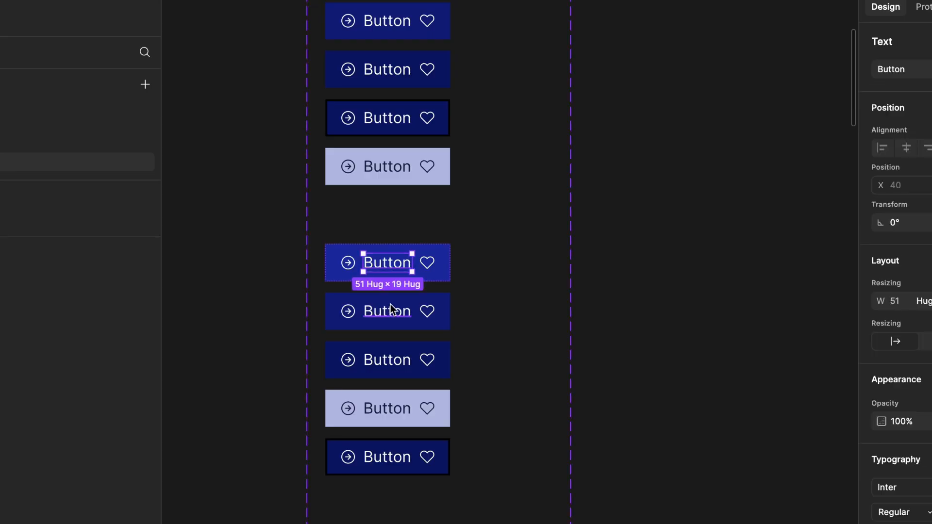
left_click(391, 310, "shift")
left_click(391, 362, "shift")
left_click(394, 414, "shift")
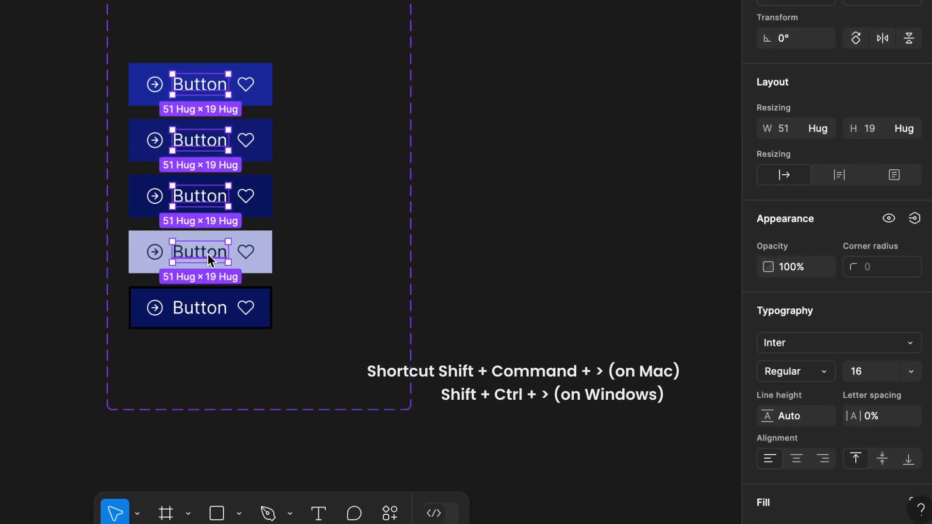
left_click(208, 304, "shift")
key("ctrl+shift+period")
key("ctrl+shift+period")
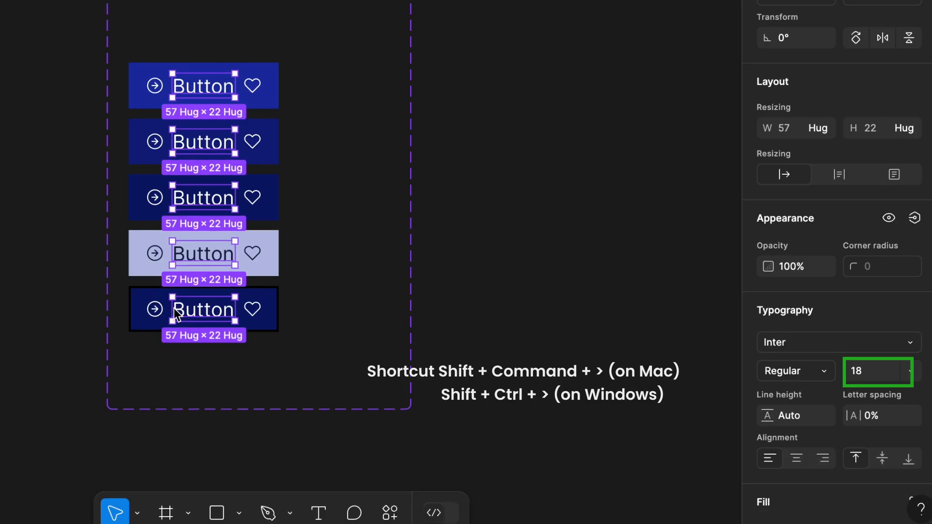
- Select the arrow and heart icons in all five duplicated buttons, then clear the selection
left_click(155, 309)
left_click(251, 311, "shift")
left_click(252, 260, "shift")
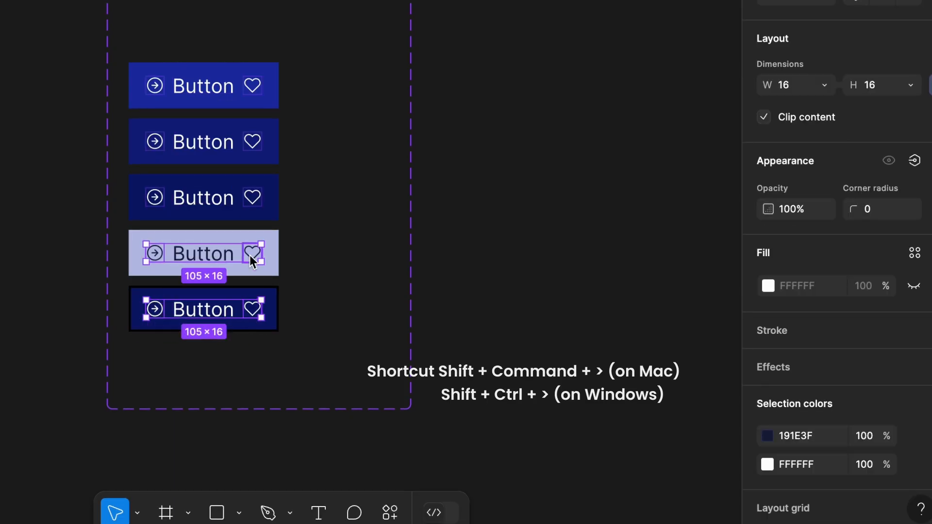
left_click(253, 199, "shift")
left_click(253, 143, "shift")
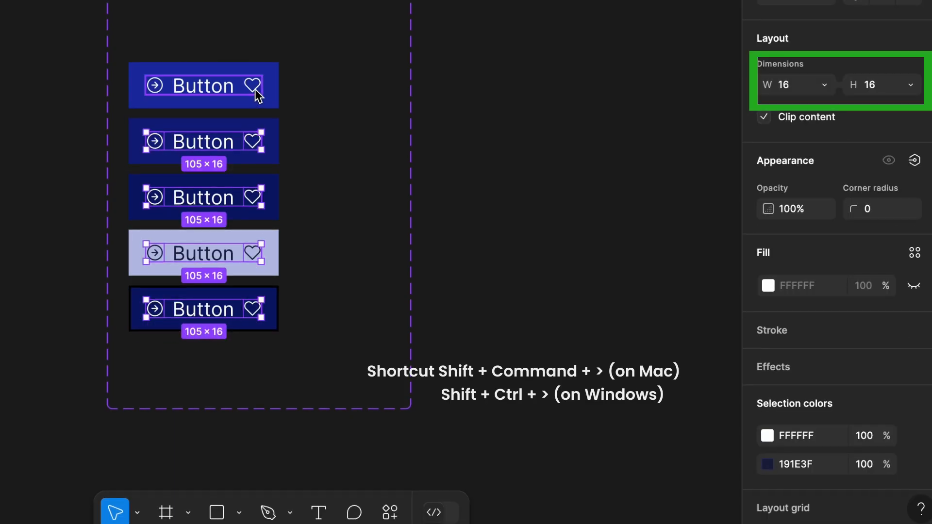
left_click(257, 97, "shift")
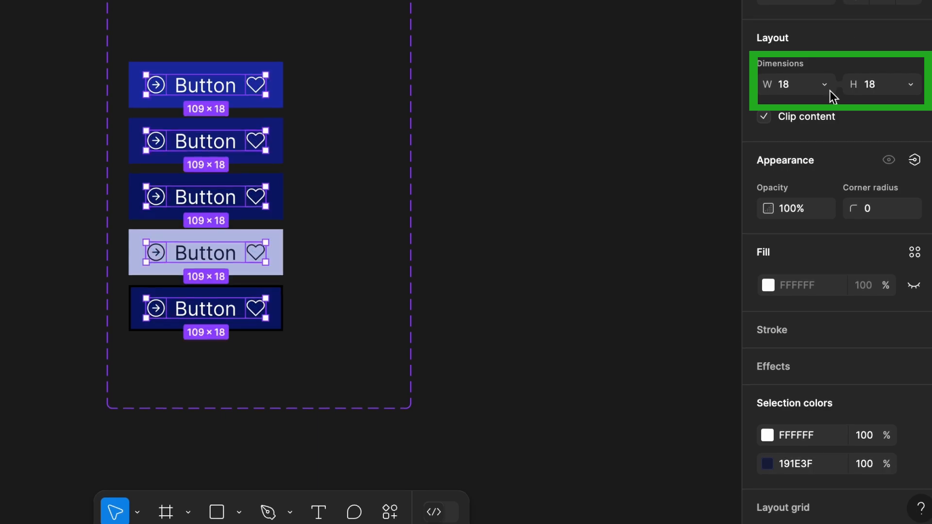
left_click(432, 160)
- Give the five duplicated variants 16 vertical and 24 horizontal padding
left_click(282, 104)
left_click(282, 145, "shift")
left_click(283, 211, "shift")
left_click(281, 265, "shift")
left_click(276, 316, "shift")
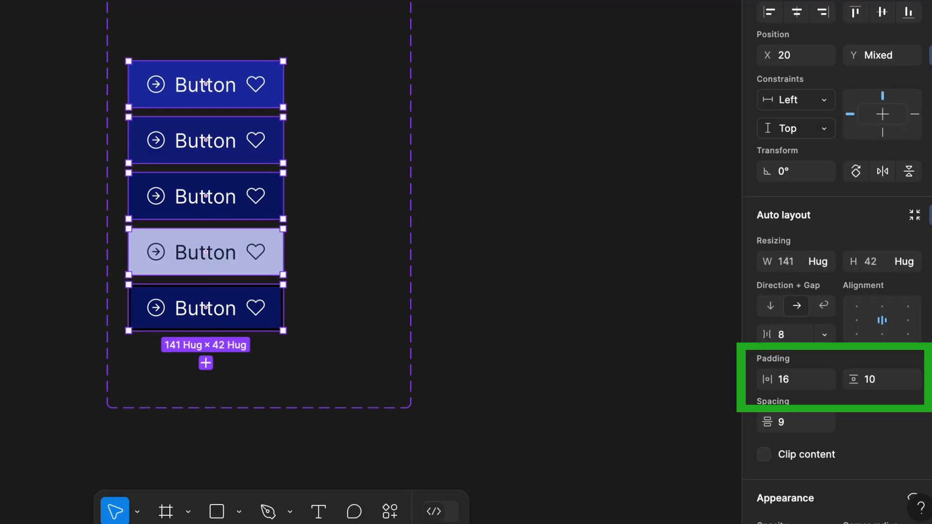
left_click(880, 383)
type("16")
key("Return")
scroll(806, 389, "down", 1)
left_click(800, 372)
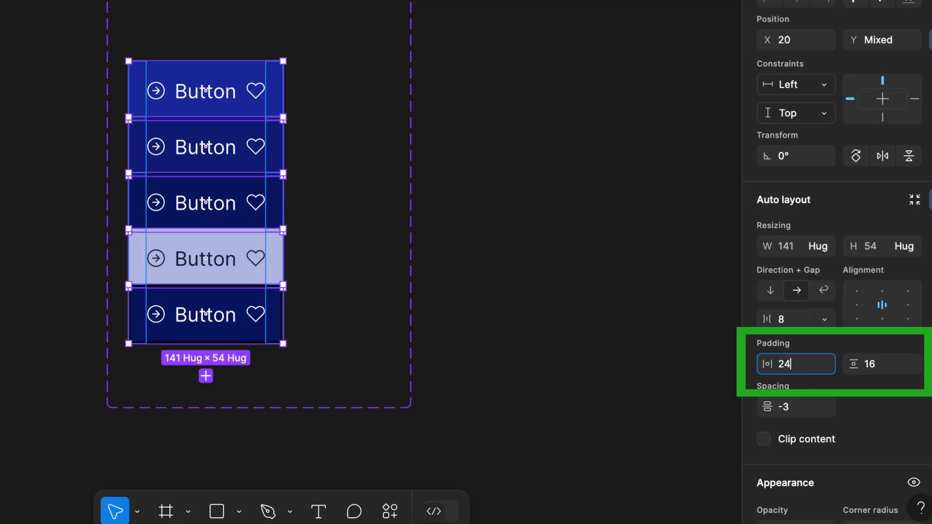
key("Return")
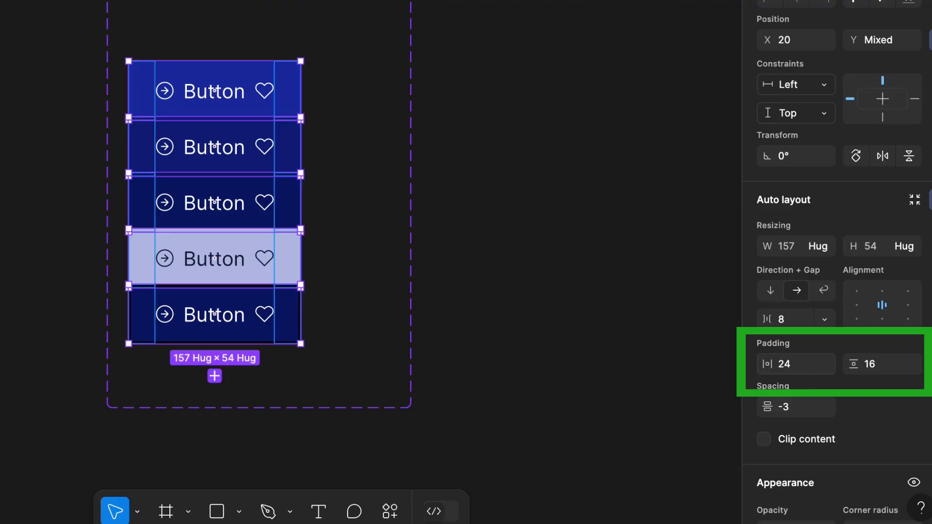
- Set the spacing between the duplicated buttons' items to 10
scroll(454, 342, "down", 3)
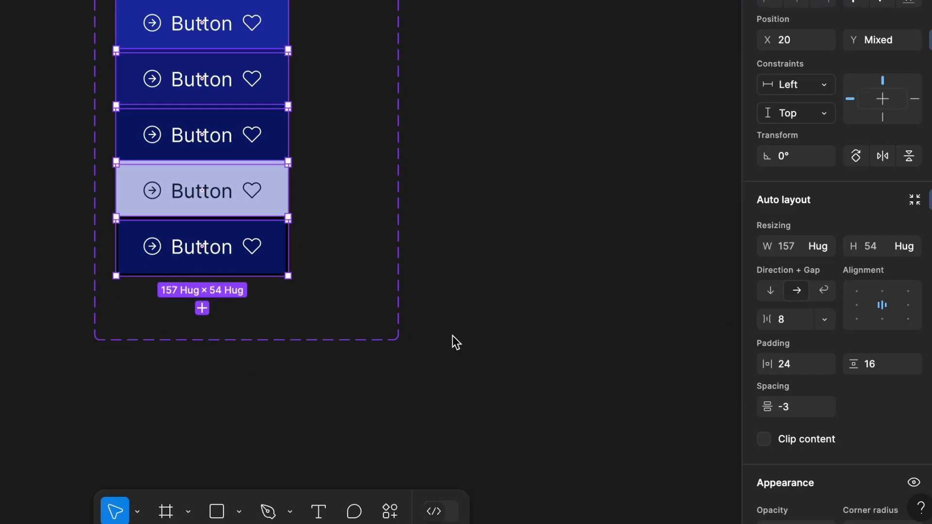
left_click(800, 413)
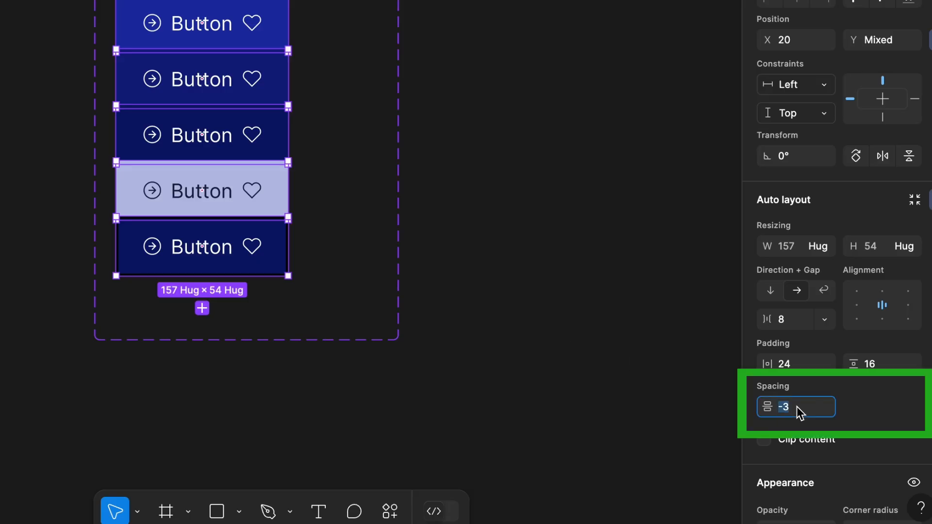
key("Return")
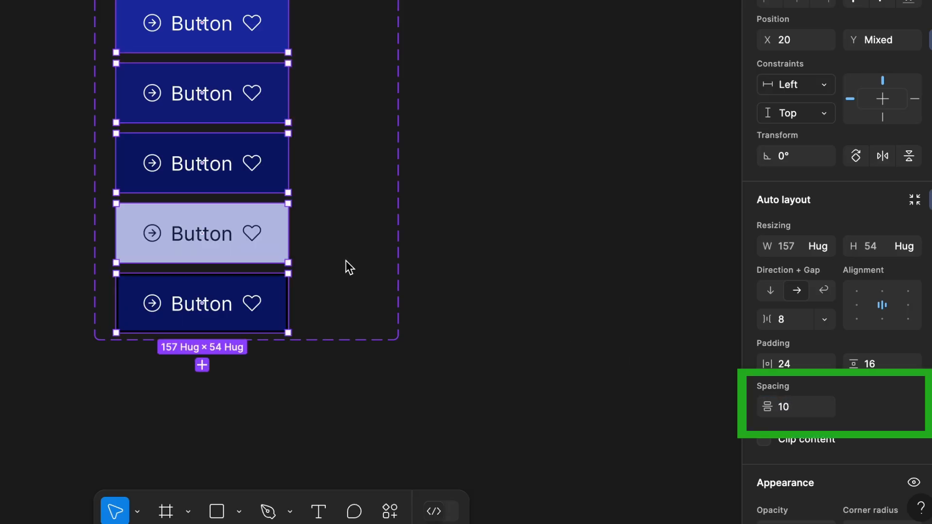
scroll(343, 269, "down", 2)
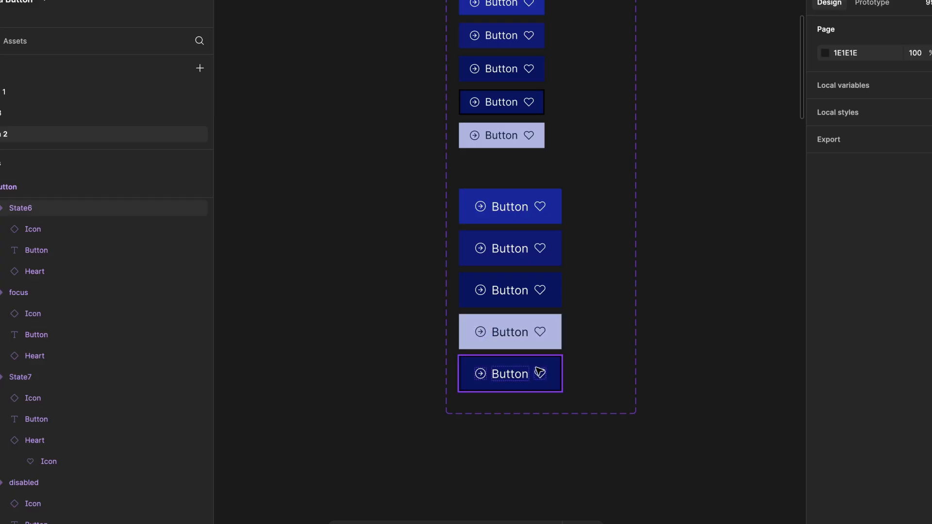
scroll(538, 371, "up", 2)
- Move the outlined variant above the light one and select all five larger variants
mouse_move(537, 370)
left_mouse_down()
mouse_move(537, 308)
mouse_move(537, 364)
left_mouse_up()
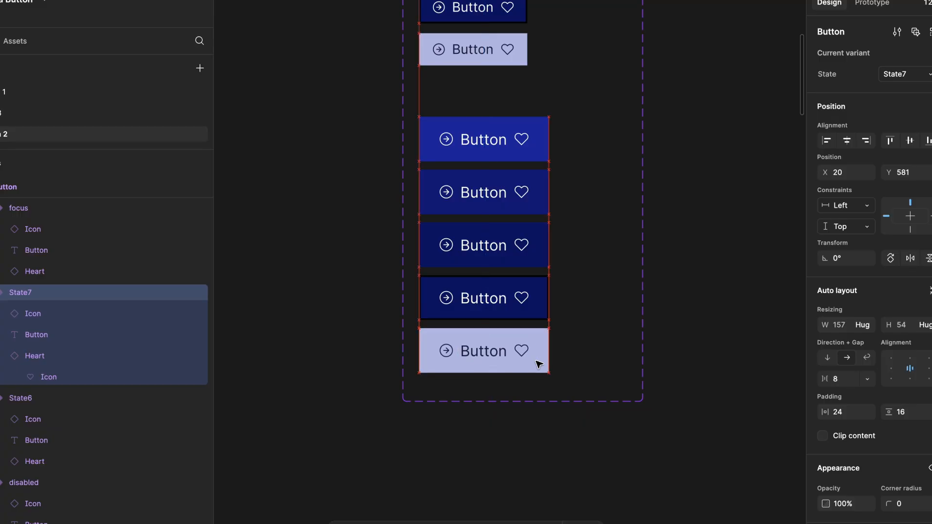
scroll(538, 364, "down", 2)
left_click(525, 309, "shift")
left_click(528, 285, "shift")
left_click(528, 243, "shift")
left_click(533, 183, "shift")
- Duplicate the five larger variants and drag the copies below the originals
key("ctrl+d")
scroll(530, 189, "down", 3)
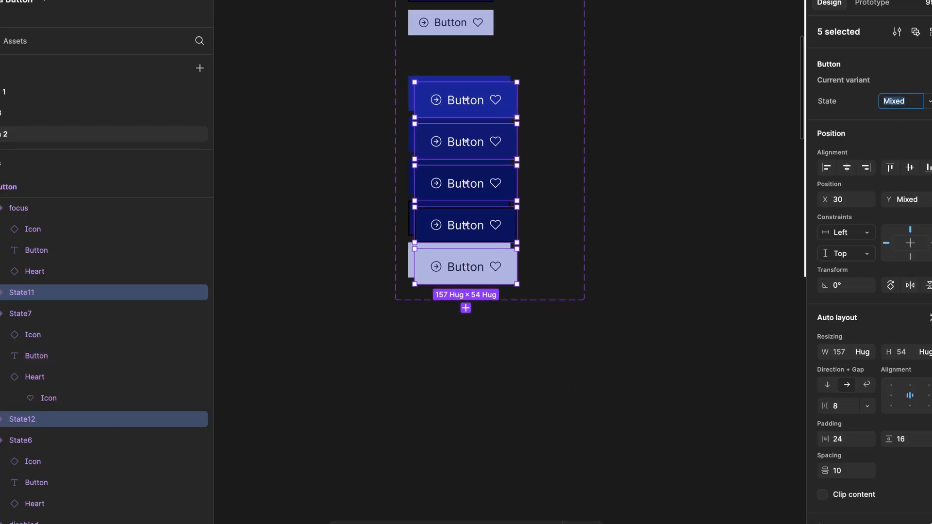
left_click_drag(494, 117, 492, 280)
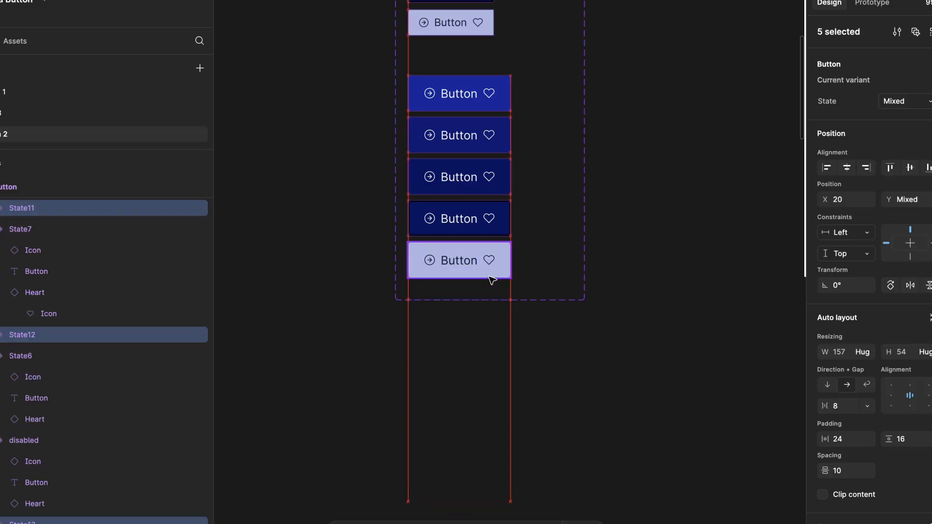
scroll(491, 280, "down", 3)
left_click(548, 207)
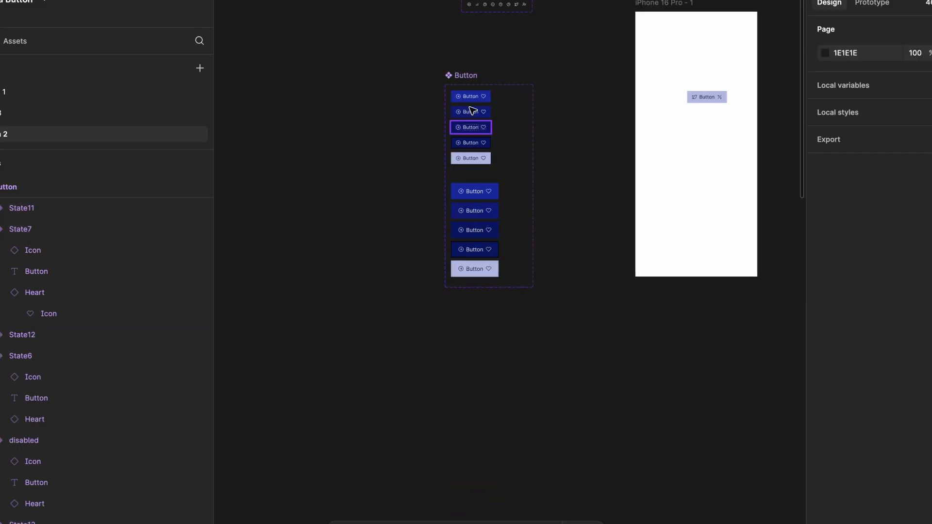
- Enlarge the Button component set to reveal all 15 variants
left_click(469, 76)
left_click_drag(532, 290, 525, 453)
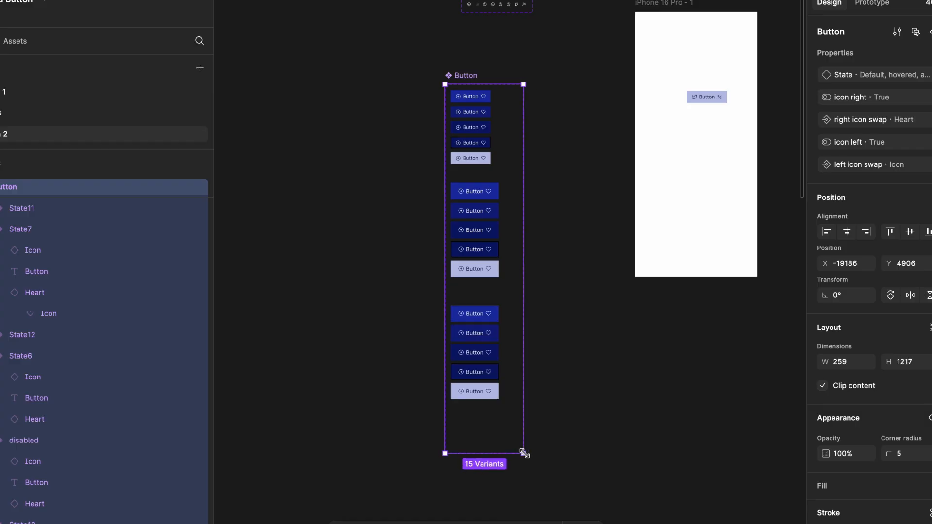
scroll(485, 389, "up", 5)
- Reduce the new group's five labels to 15 px
double_click(471, 360)
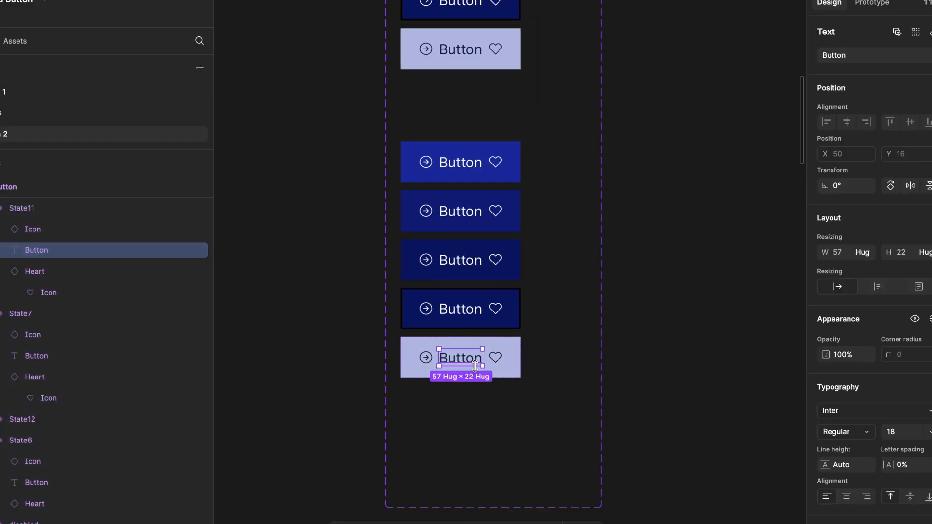
left_click(473, 310, "shift")
left_click(480, 263, "shift")
left_click(481, 211, "shift")
left_click(478, 163, "shift")
key("ctrl+shift+comma")
key("ctrl+shift+comma")
key("ctrl+shift+comma")
key("ctrl+shift+comma")
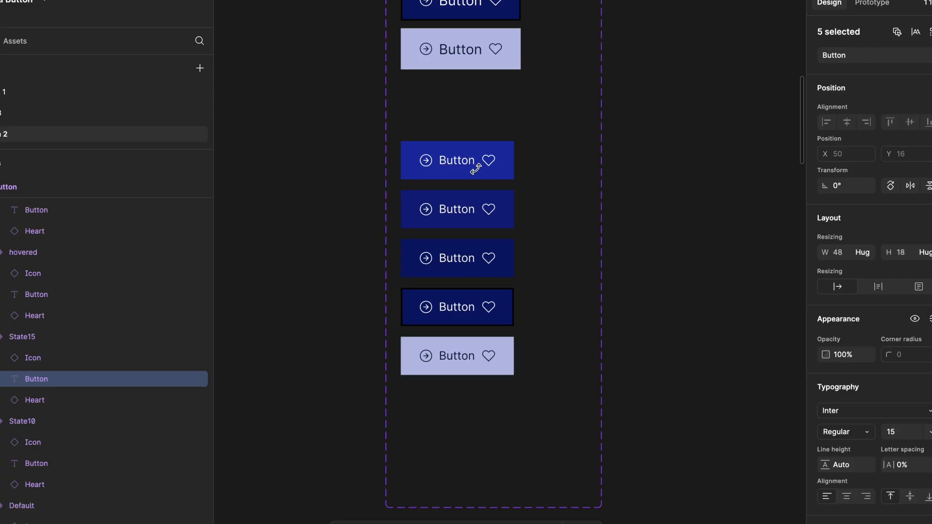
- Shrink the icons in the new group's five variants to 14×14
left_click(485, 356)
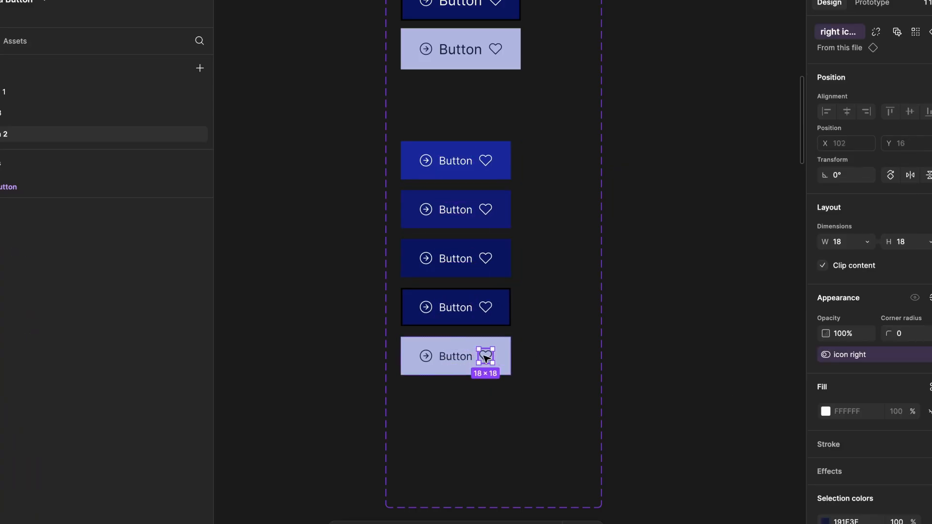
left_click(426, 356, "shift")
left_click(426, 307, "shift")
left_click(486, 306, "shift")
left_click(485, 262, "shift")
left_click(426, 259, "shift")
left_click(425, 210, "shift")
left_click(486, 209, "shift")
left_click(488, 174, "shift")
left_click(488, 174, "ctrl+shift")
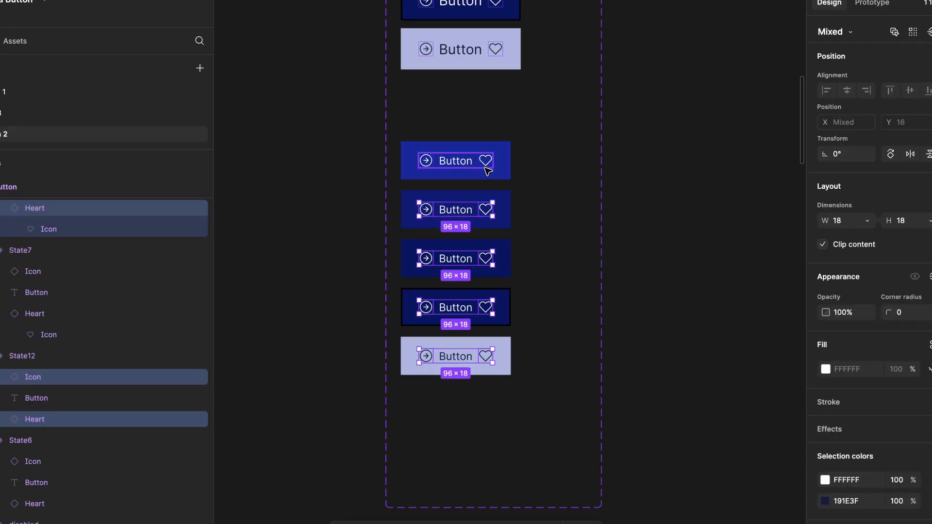
key("ctrl+Left")
key("ctrl+Left")
key("ctrl+Left")
key("ctrl+Left")
key("ctrl+Up")
key("ctrl+Up")
key("ctrl+Up")
key("ctrl+Up")
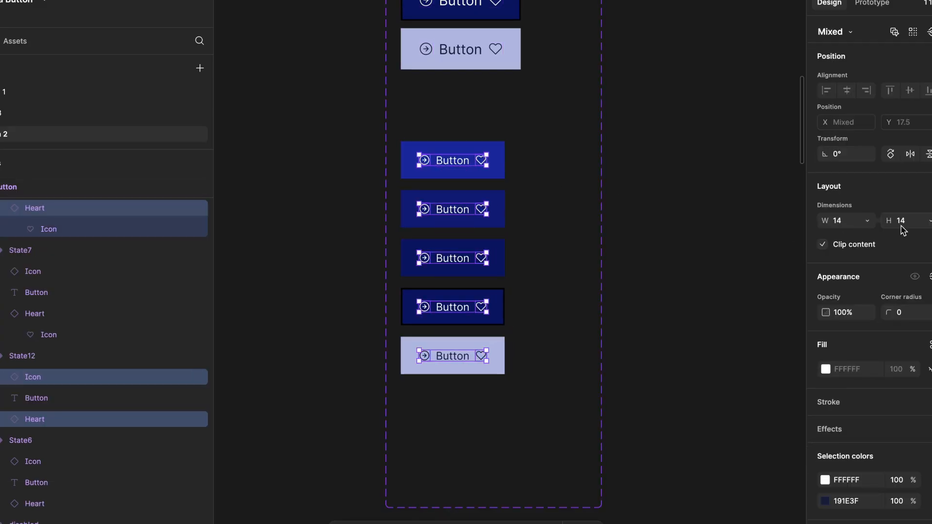
- Give the five small variants 8 vertical and 14 horizontal padding
left_click(542, 309)
left_click(500, 272)
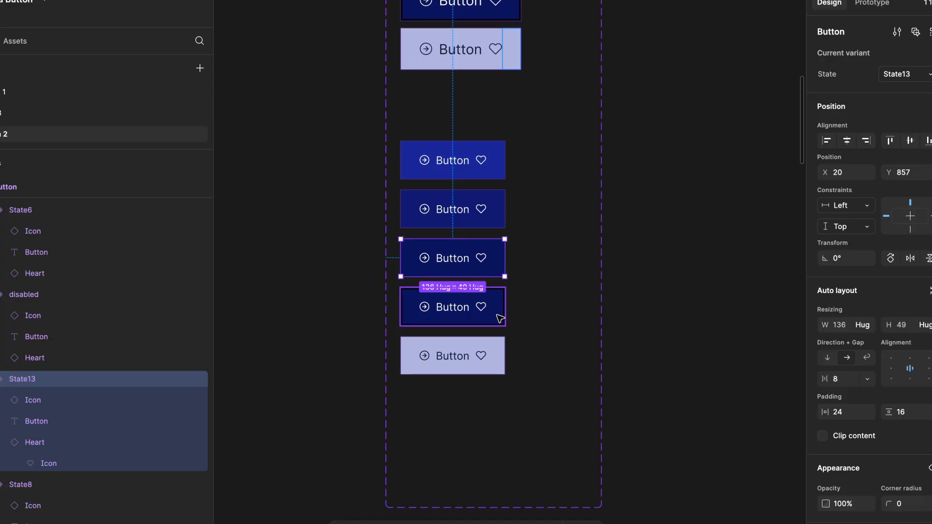
left_click(500, 313, "shift")
left_click(501, 366, "shift")
left_click(499, 216, "shift")
left_click(500, 175, "shift")
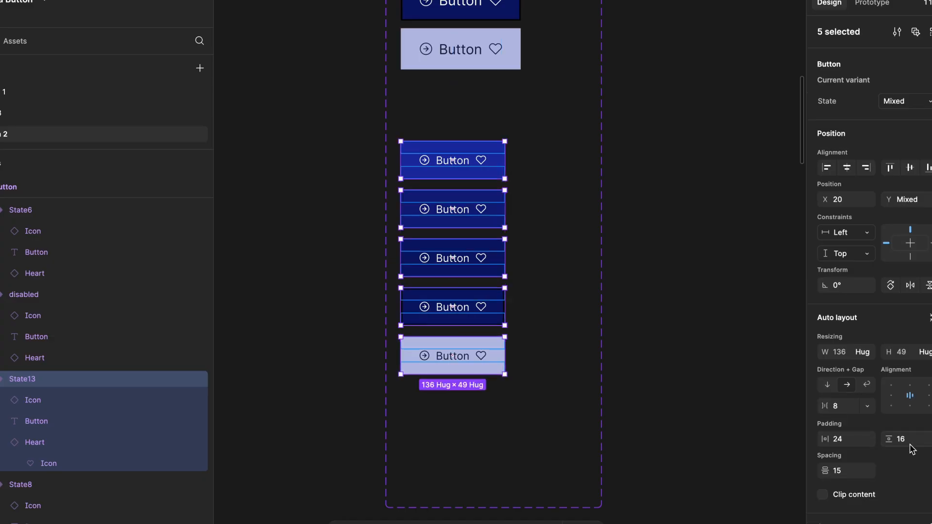
type("8")
key("Return")
left_click(845, 441)
type("14")
left_click(850, 403)
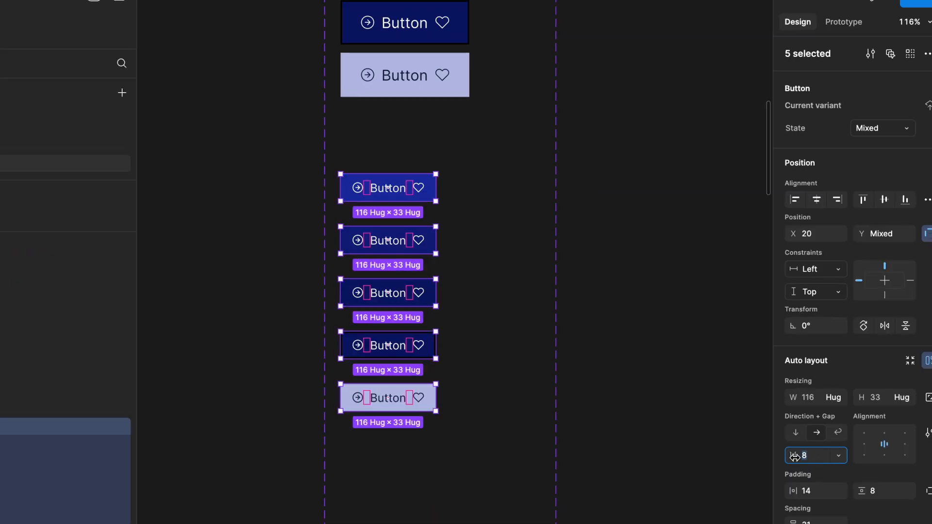
left_click(463, 304)
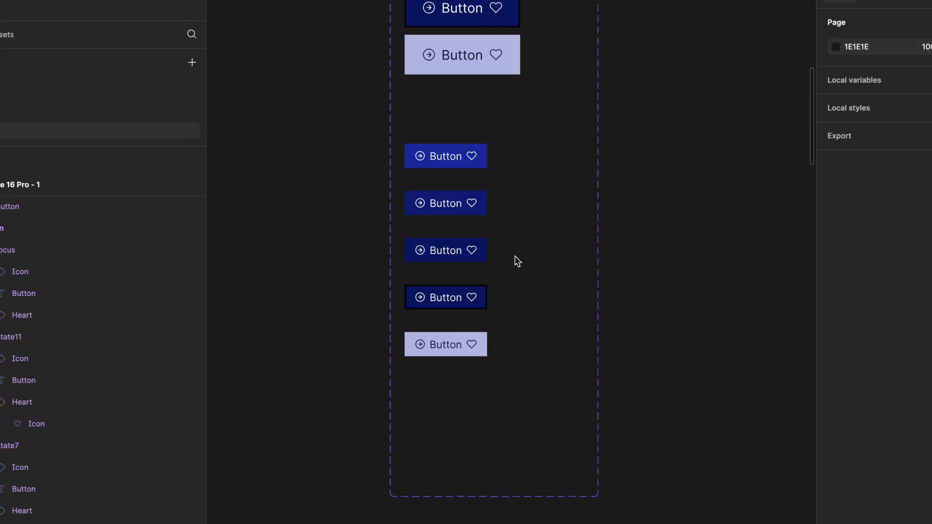
scroll(517, 262, "up", 10)
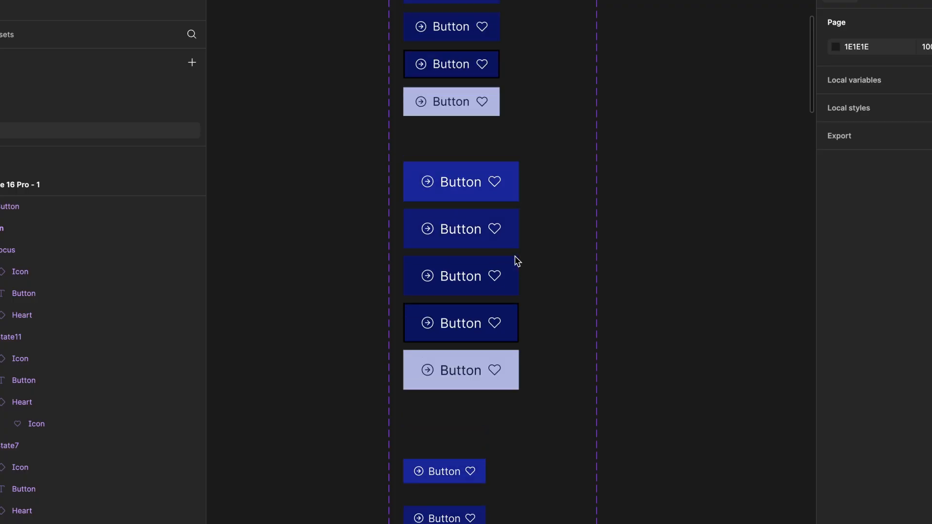
scroll(515, 261, "down", 5, "ctrl")
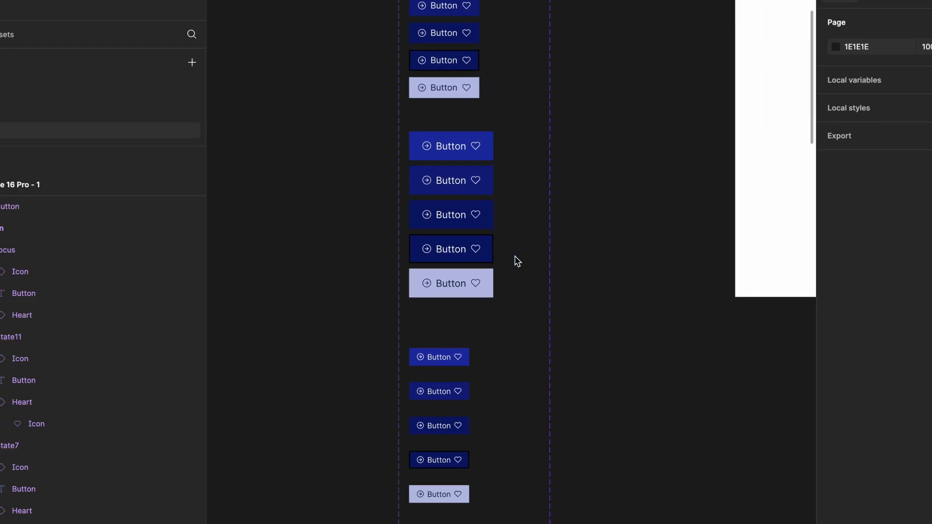
scroll(592, 213, "down", 3)
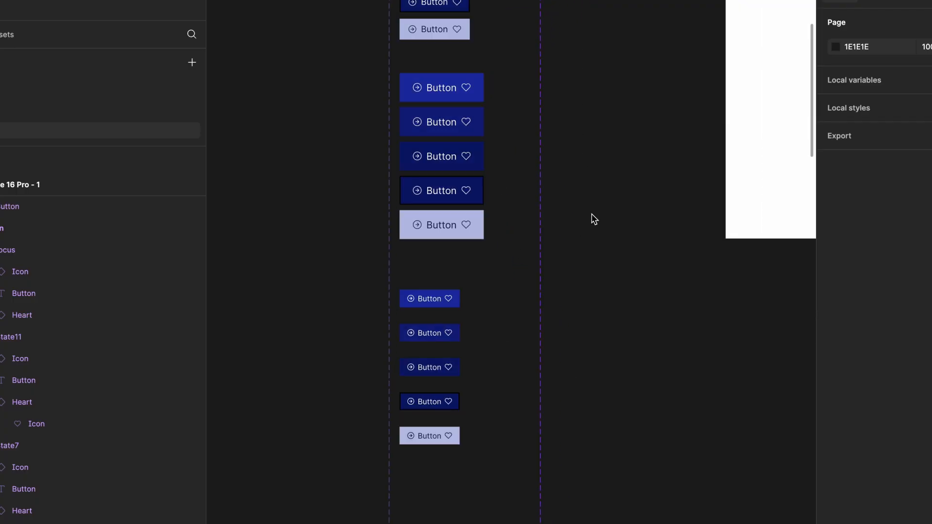
scroll(590, 200, "left", 2)
scroll(591, 200, "down", 3)
scroll(595, 197, "right", 5)
scroll(595, 197, "up", 8, "ctrl")
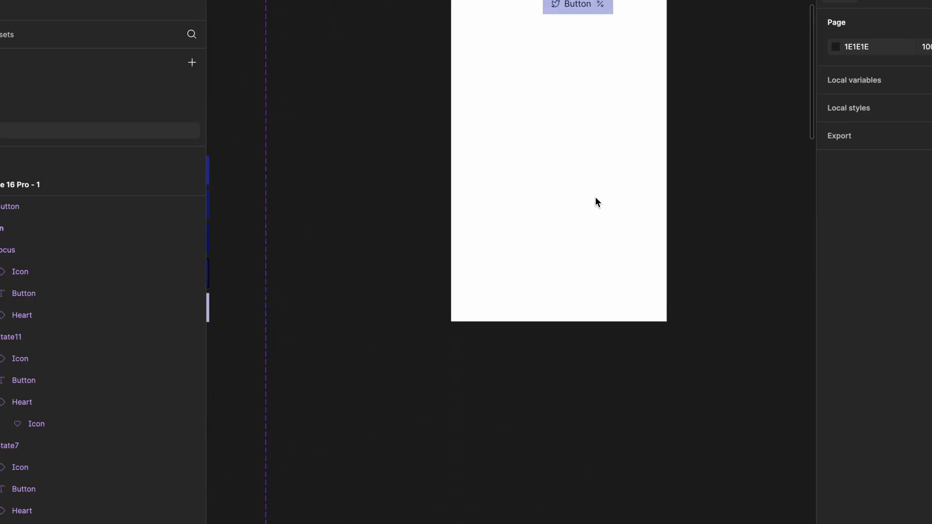
- Select the test button instance and review its state list without changing it
left_click(566, 118)
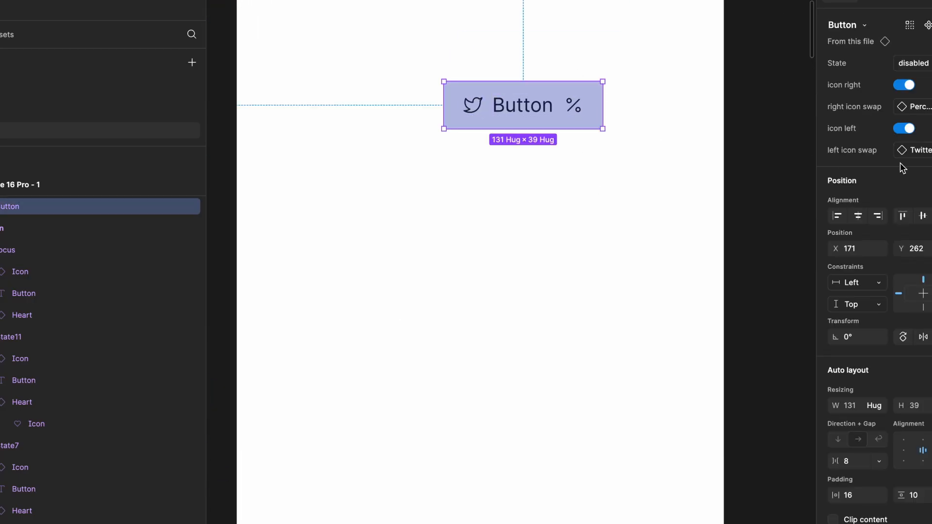
scroll(873, 267, "down", 1)
scroll(874, 267, "up", 1)
left_click(914, 63)
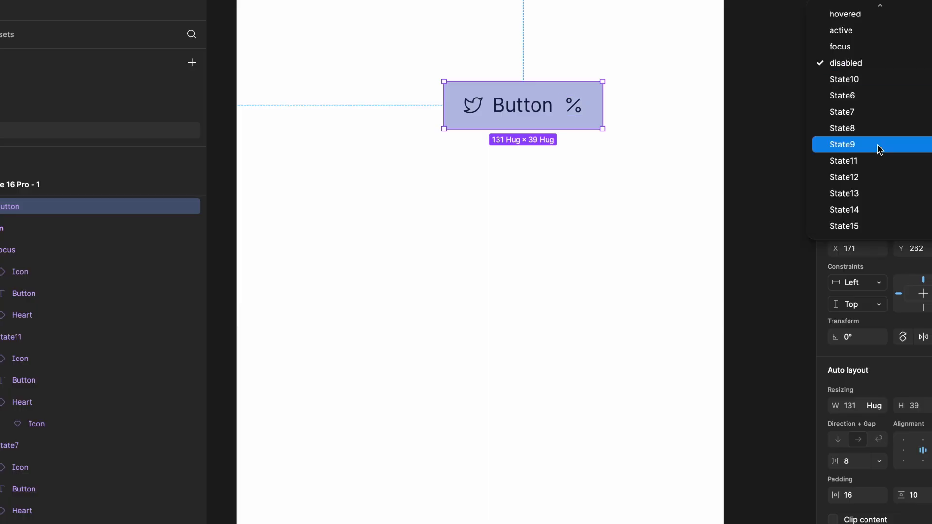
scroll(869, 81, "up", 1)
left_click(710, 212)
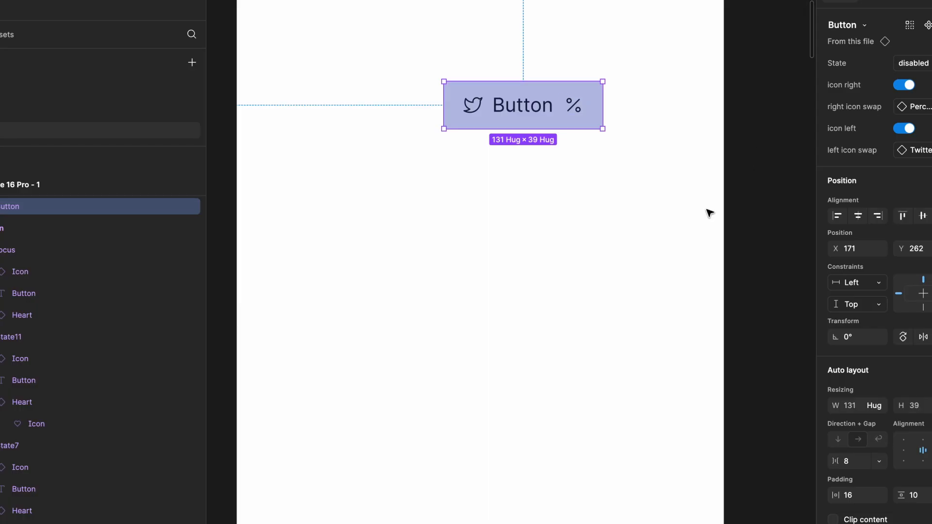
- Pan over to the Button component set's variant columns and deselect the instance
scroll(710, 213, "left", 5)
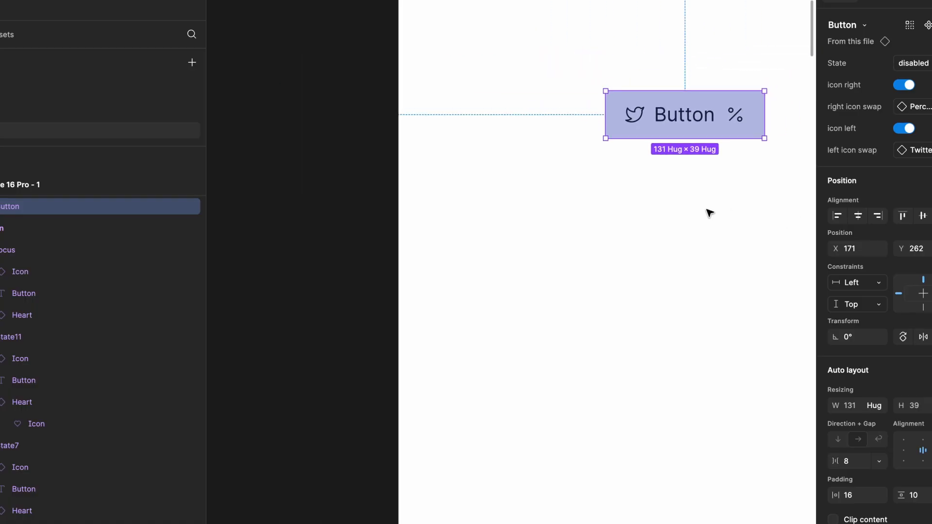
scroll(709, 213, "left", 10)
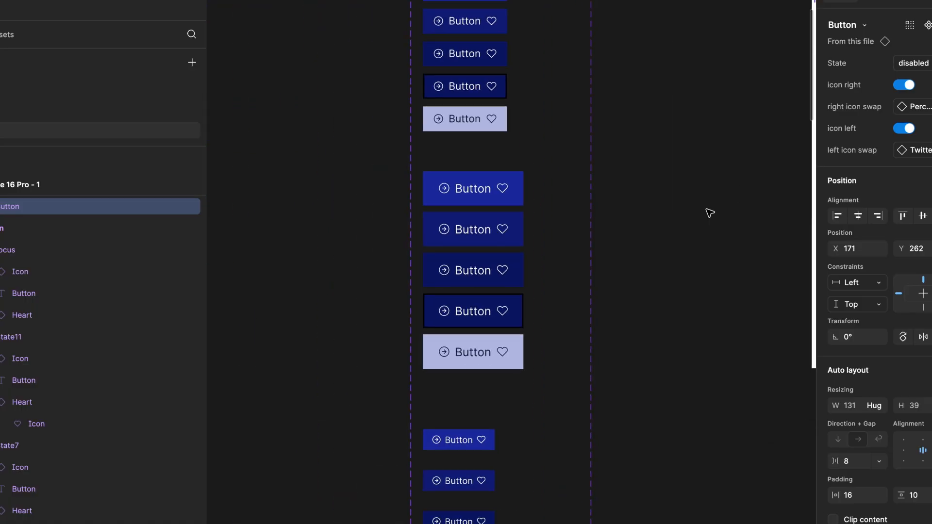
scroll(709, 213, "right", 5)
scroll(710, 213, "down", 3)
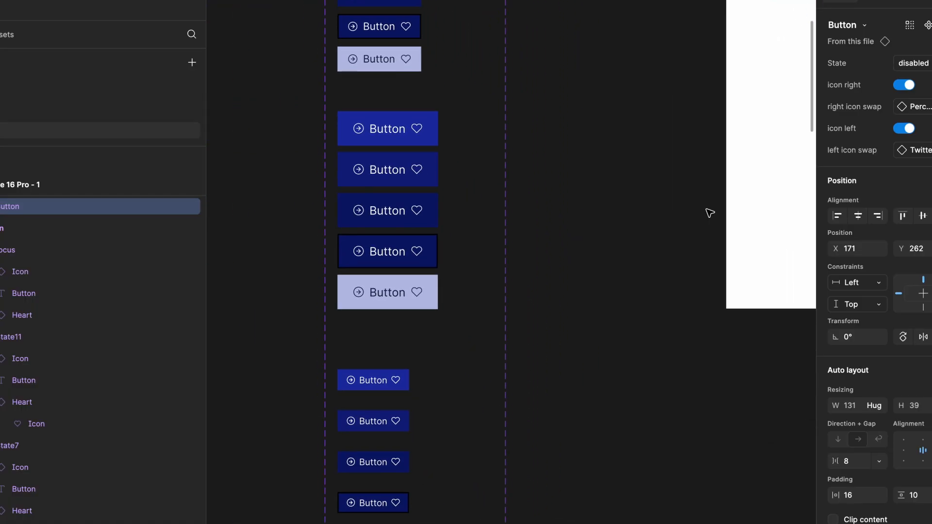
scroll(563, 199, "down", 1)
left_click(564, 198)
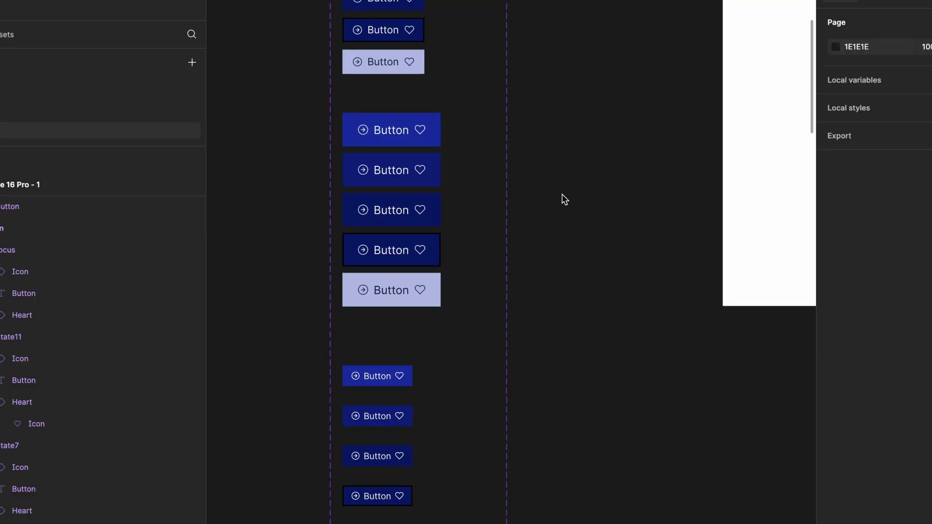
scroll(562, 198, "up", 2)
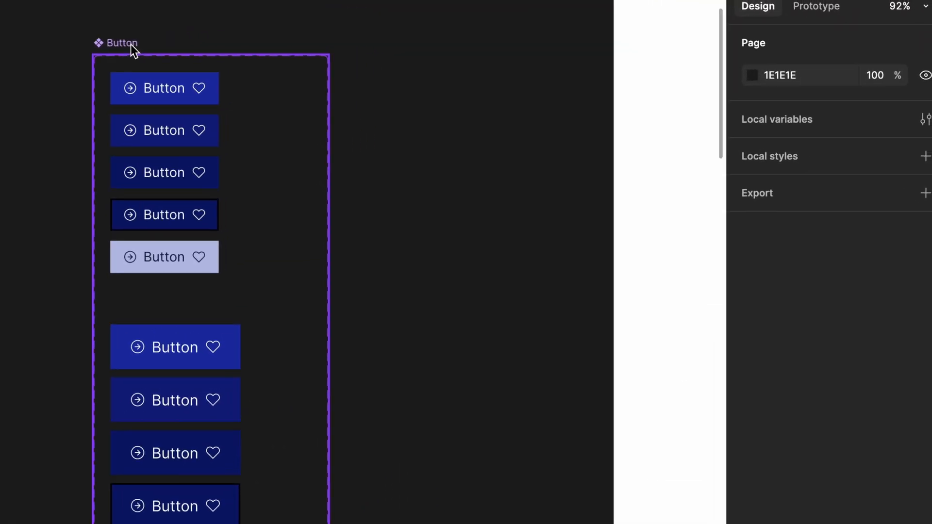
- Add a Size variant property to the Button component set, with Default as its value
left_click(130, 44)
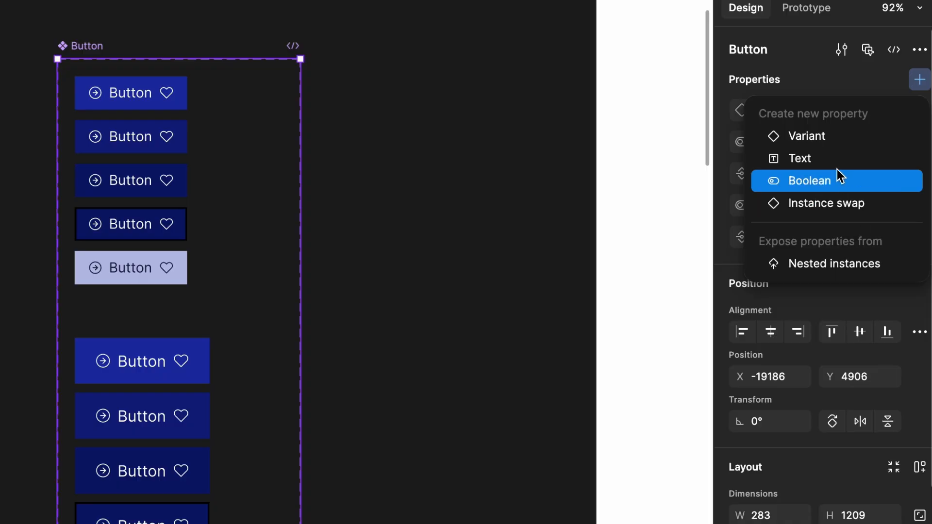
left_click(819, 140)
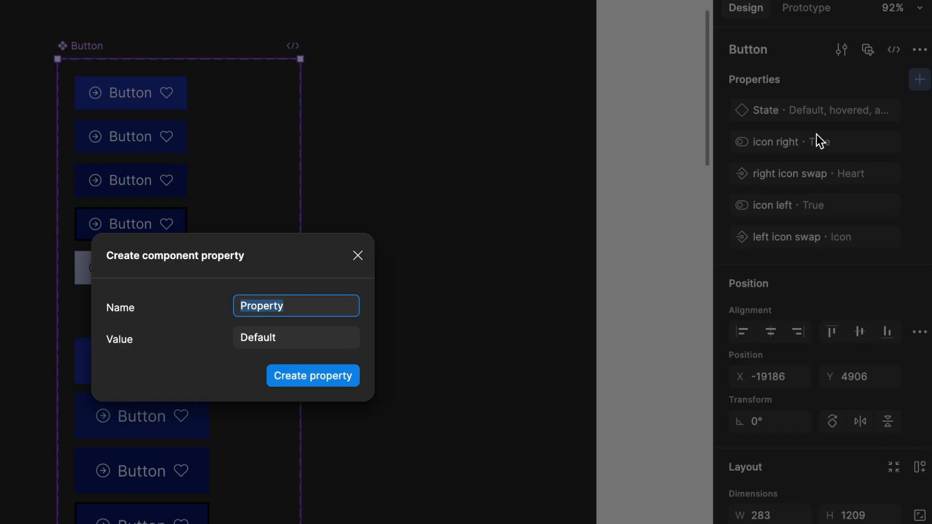
type("Size")
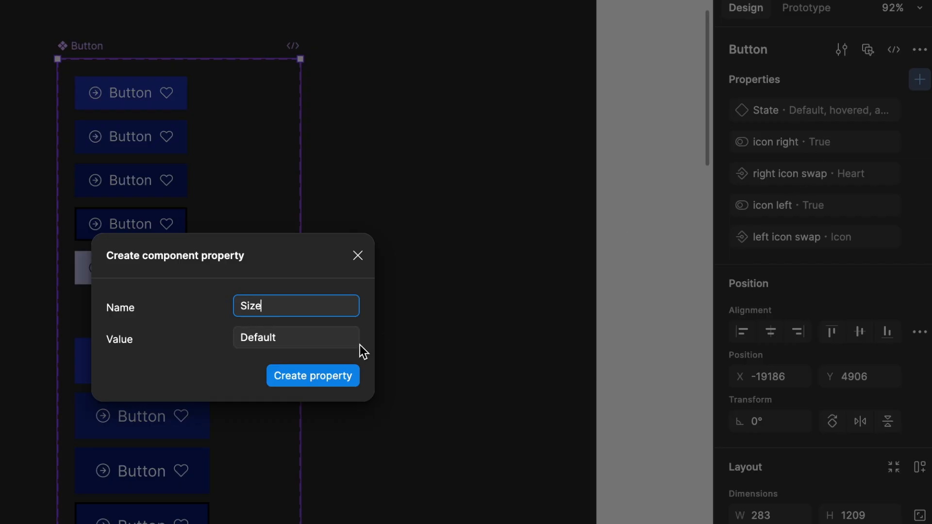
left_click(350, 374)
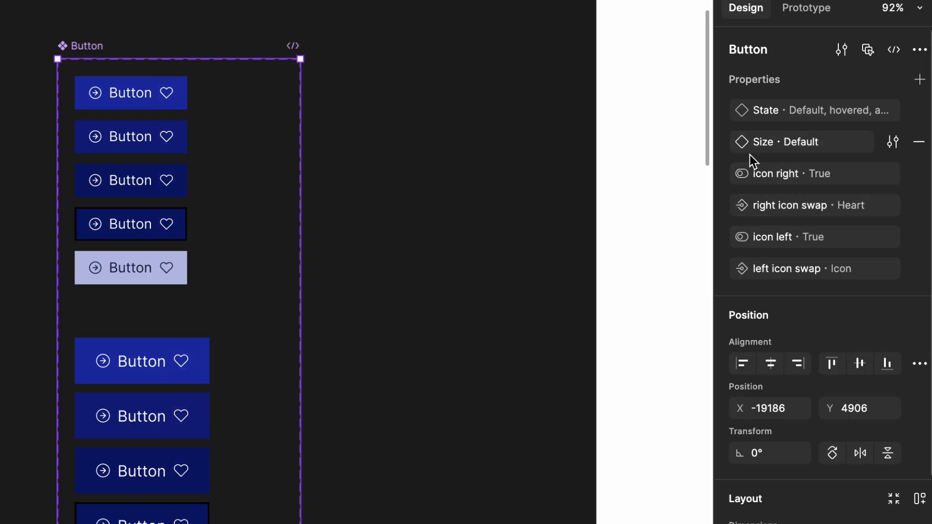
left_click(436, 191)
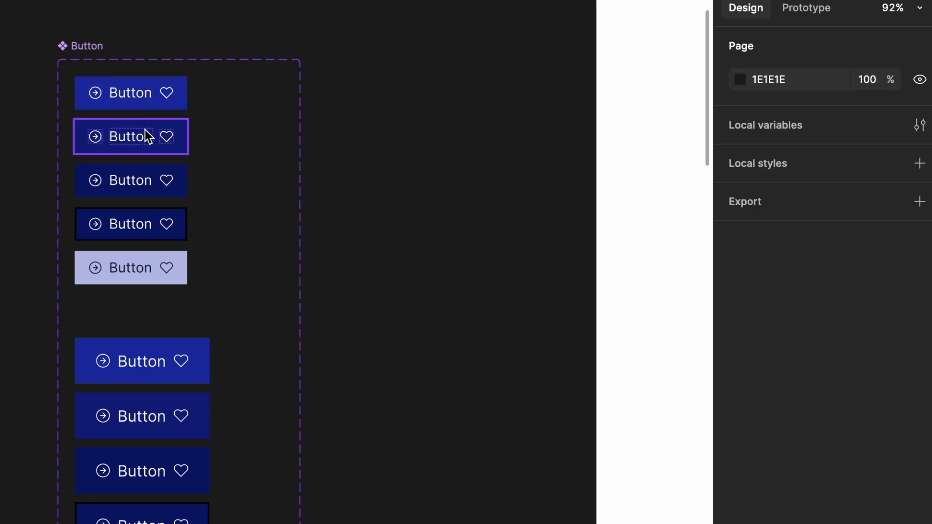
- Set Size to Large on the five large button variants
scroll(152, 359, "down", 4)
left_click(150, 266)
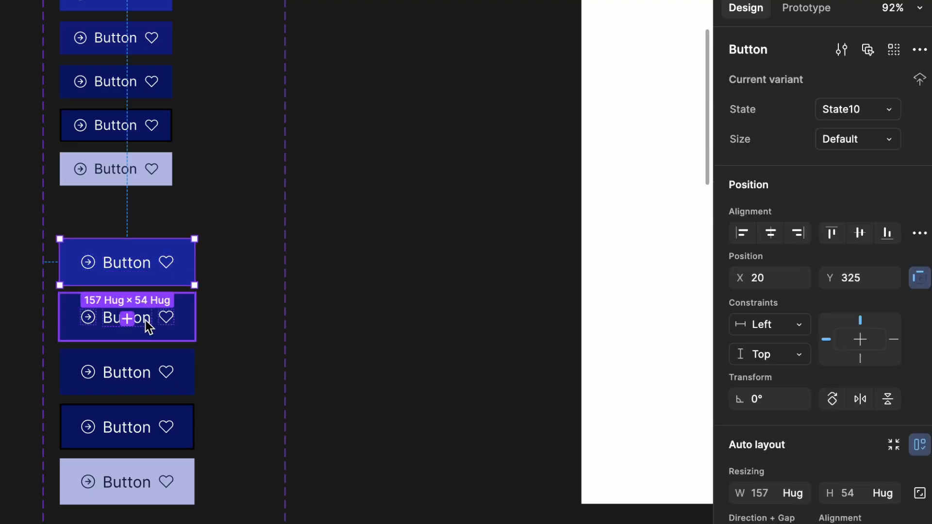
left_click(150, 321, "shift")
left_click(155, 369, "shift")
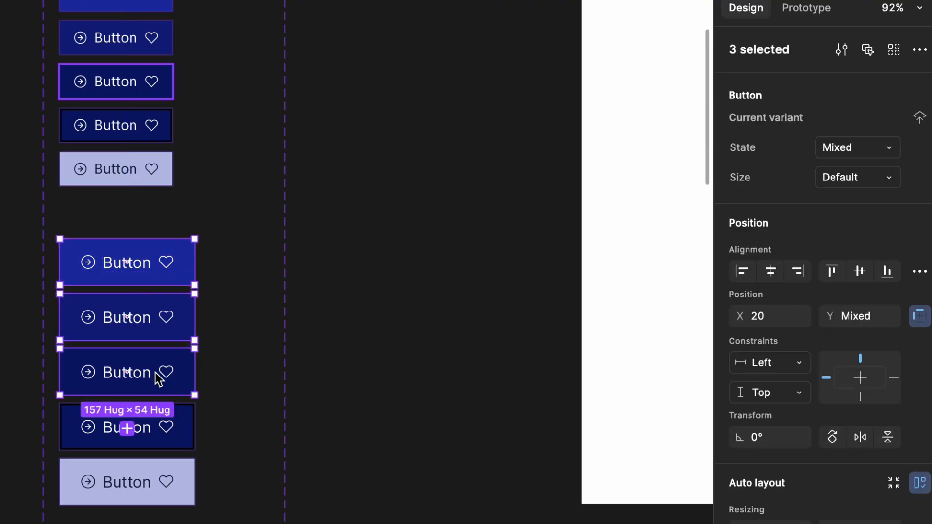
left_click(165, 434, "shift")
left_click(162, 502, "shift")
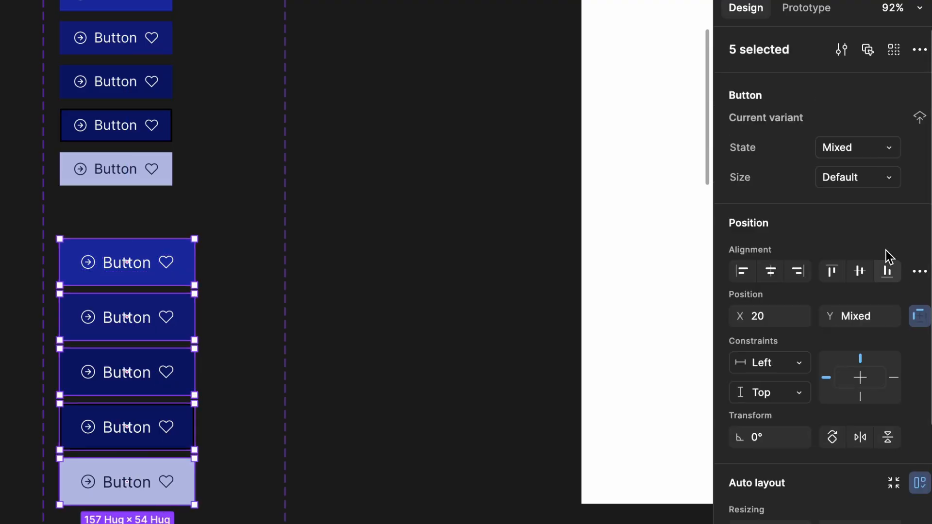
left_click(855, 185)
type("La")
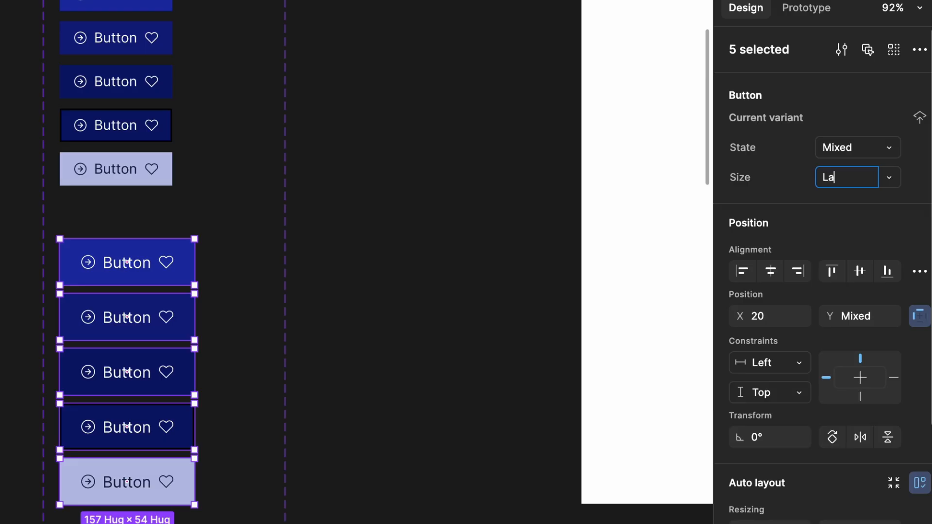
type("rge")
- Set Size to Small on the three small button variants
scroll(450, 449, "down", 4)
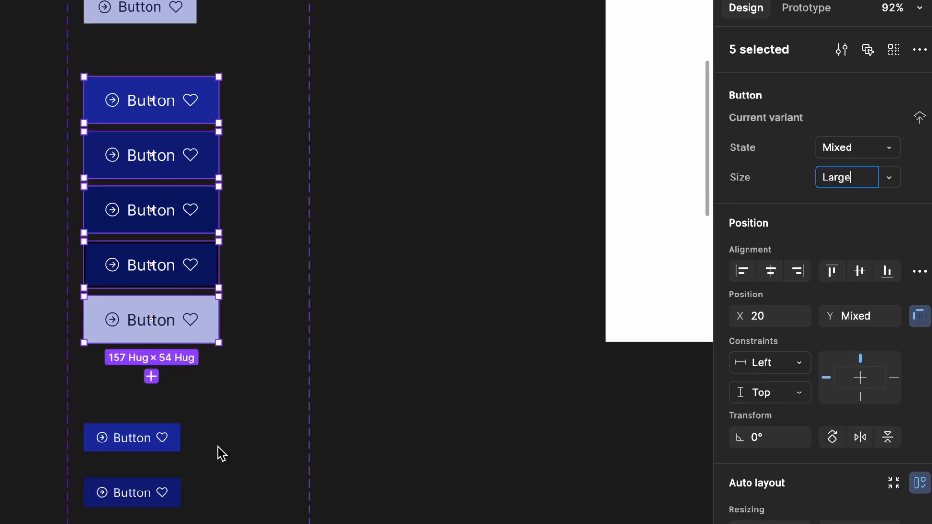
left_click(172, 444)
left_click(165, 505, "shift")
left_click(151, 265, "shift")
left_click(873, 181)
type("Sm")
key("Return")
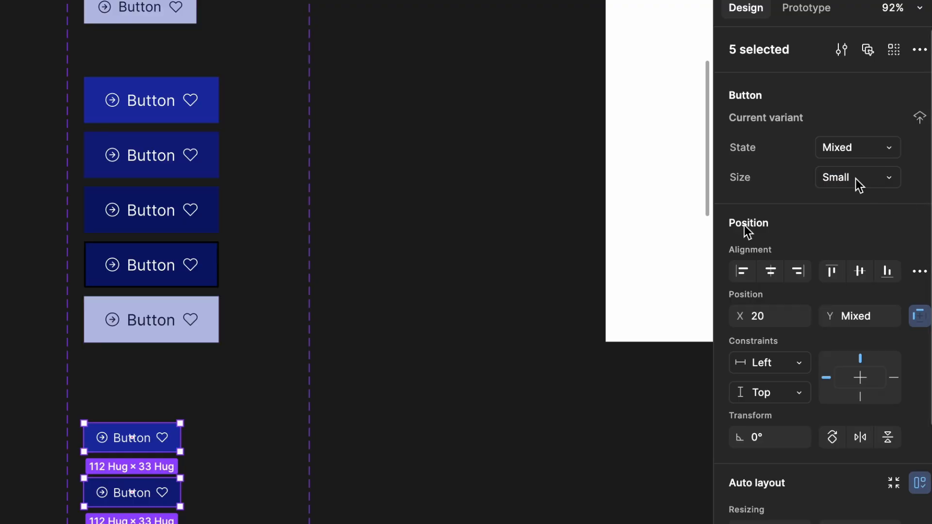
- Set Size to meduim on the five regular-size variants, then clear the selection
scroll(263, 423, "up", 5)
left_click(124, 284)
left_click(155, 224, "shift")
left_click(166, 189, "shift")
left_click(174, 145, "shift")
left_click(173, 96, "shift")
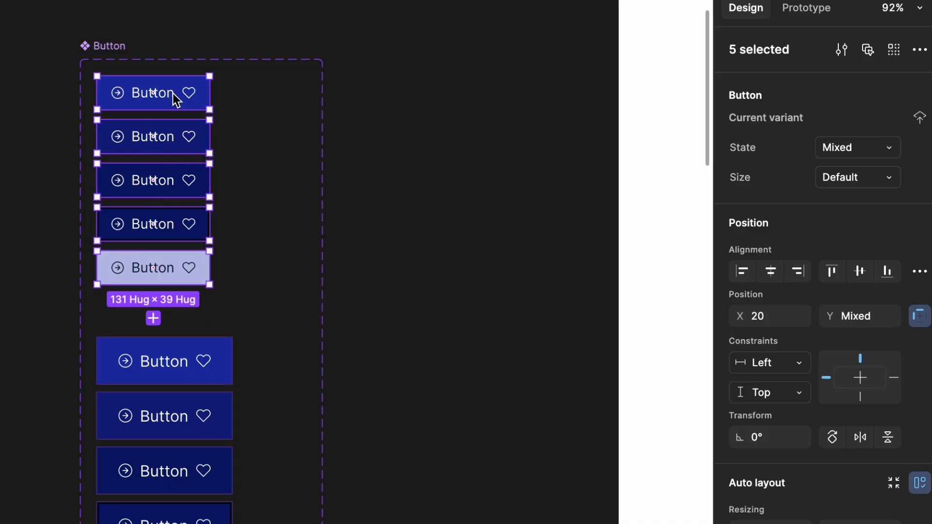
left_click(843, 187)
type("Me")
key("Return")
left_click(484, 214)
scroll(484, 213, "down", 5)
scroll(484, 213, "down", 3)
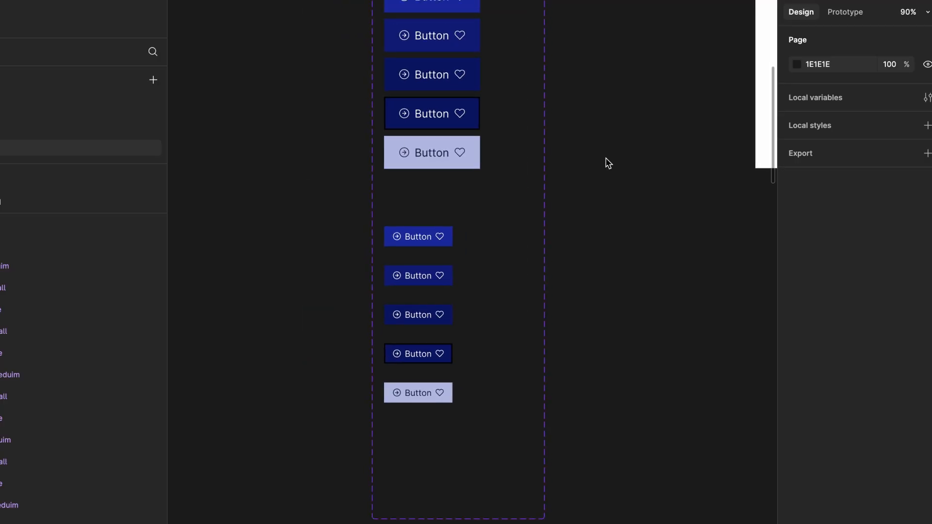
- Switch the test button instance's Size to large, then leave it at small
scroll(606, 159, "right", 10)
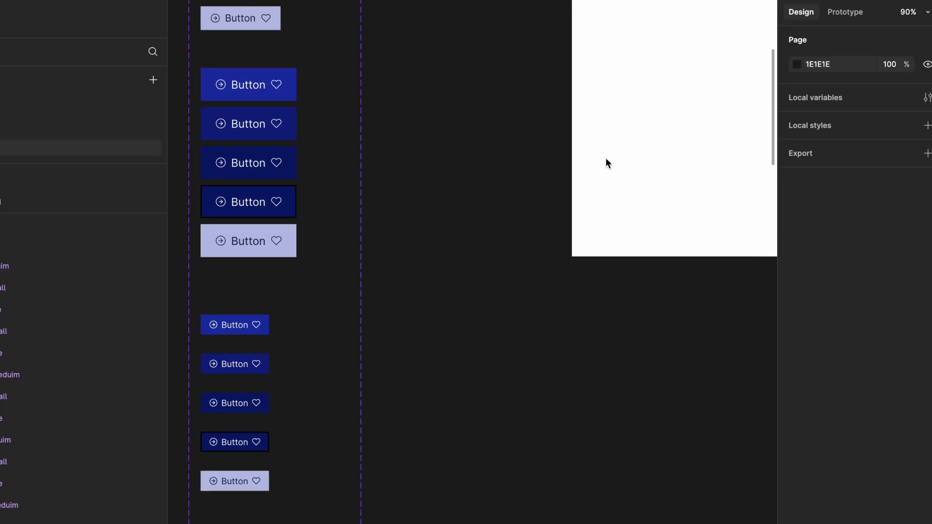
scroll(597, 153, "up", 2)
scroll(563, 128, "up", 5)
scroll(555, 121, "left", 3)
left_click(554, 130)
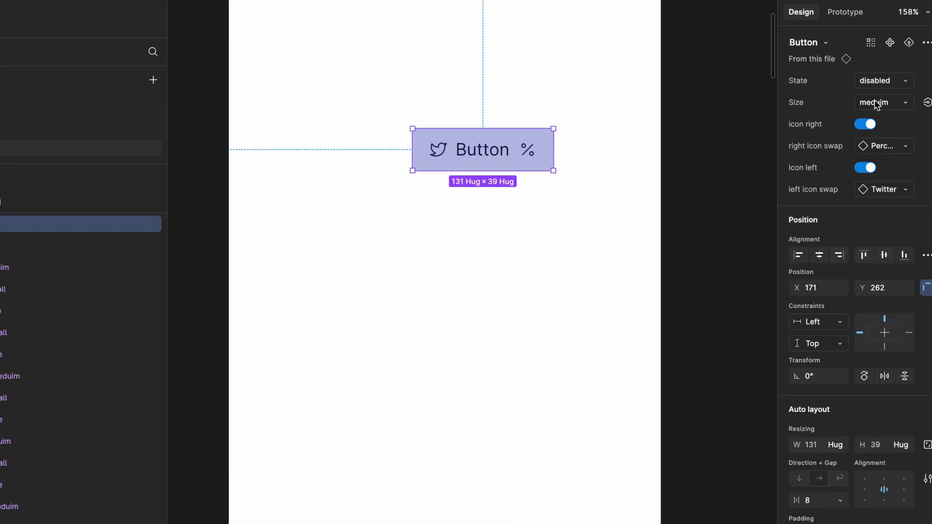
left_click(878, 102)
left_click(863, 118)
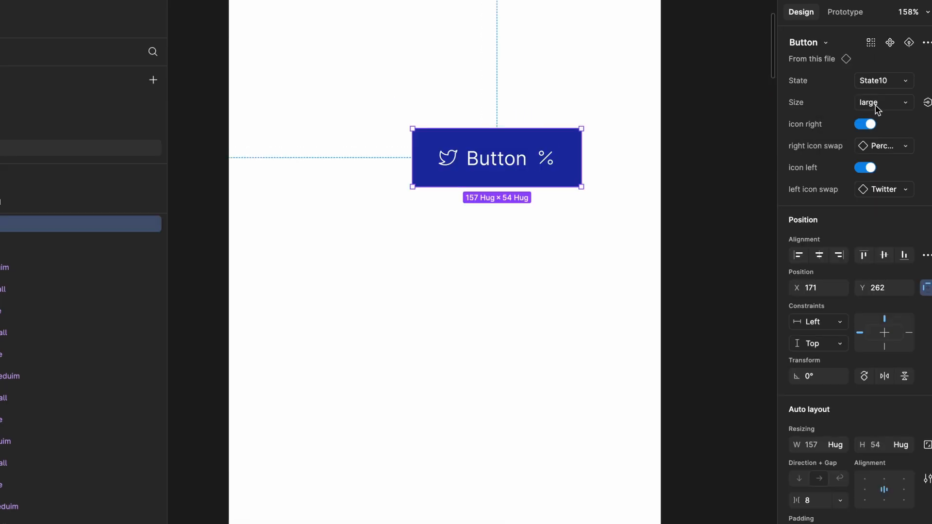
left_click(877, 103)
left_click(855, 73)
left_click(868, 79)
scroll(847, 81, "up", 5)
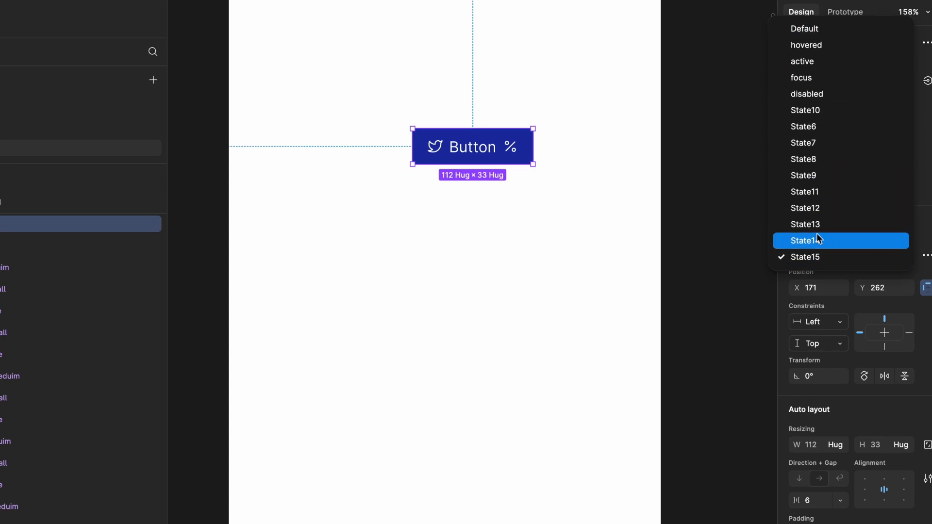
left_click(661, 229)
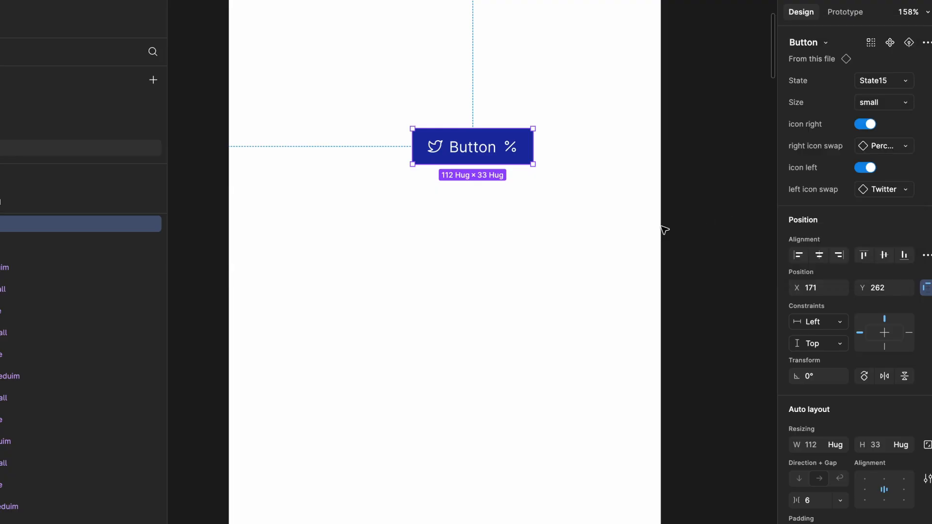
scroll(661, 228, "left", 5)
left_click(662, 229)
- Set State to Default on the first regular, large and small variants
scroll(662, 228, "left", 10)
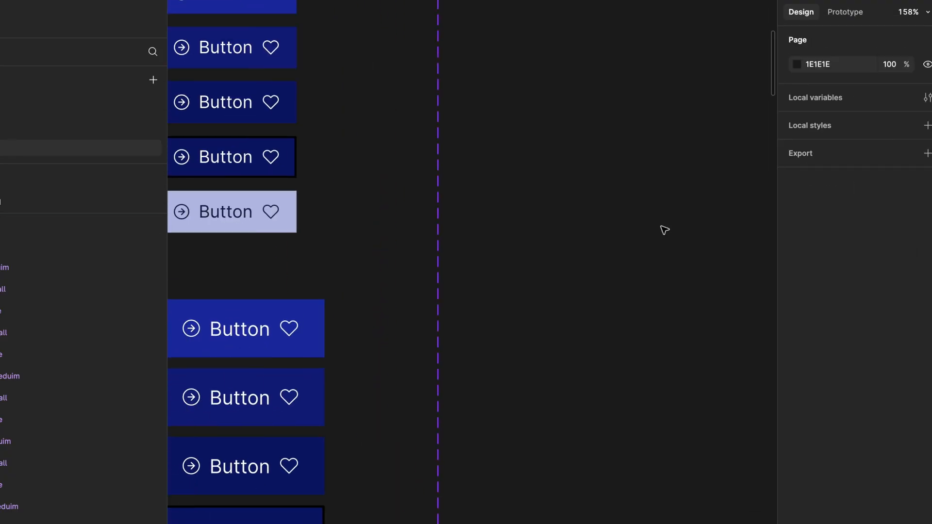
scroll(661, 229, "down", 2)
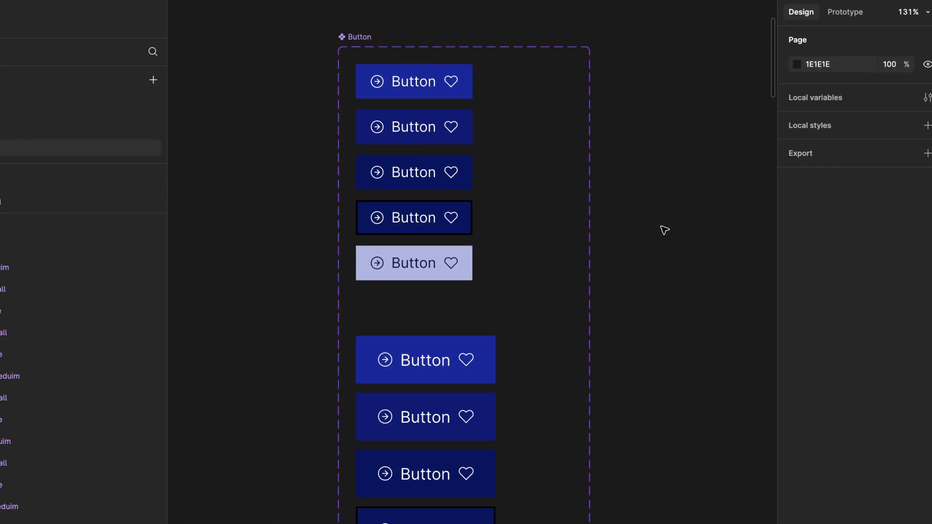
left_click(444, 77)
scroll(468, 89, "down", 1)
left_click(885, 88)
scroll(444, 281, "down", 2)
left_click(443, 281, "shift")
scroll(444, 284, "down", 5)
scroll(442, 276, "right", 1)
left_click(399, 376, "shift")
scroll(462, 327, "down", 3)
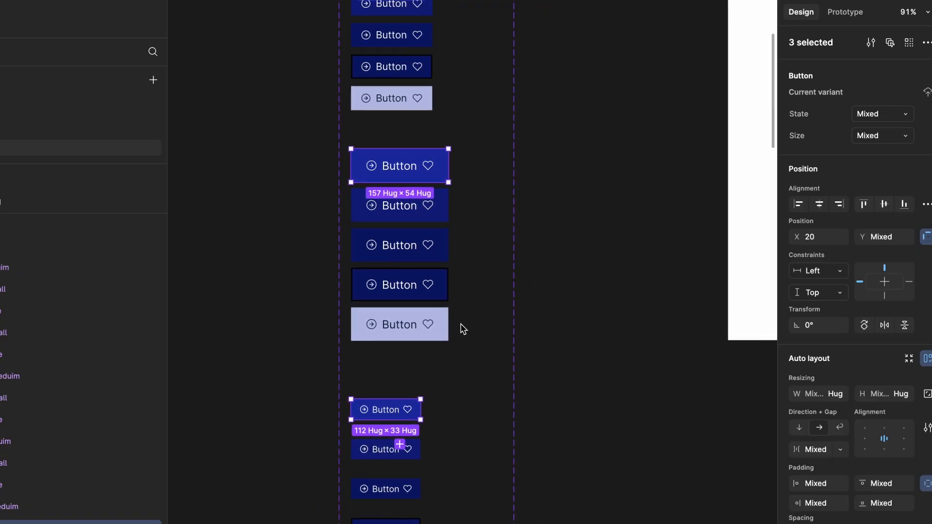
left_click(883, 115)
type("Default")
key("Return")
- Set State to hovered on the second regular, large and small variants
scroll(534, 85, "up", 1)
scroll(530, 86, "left", 1)
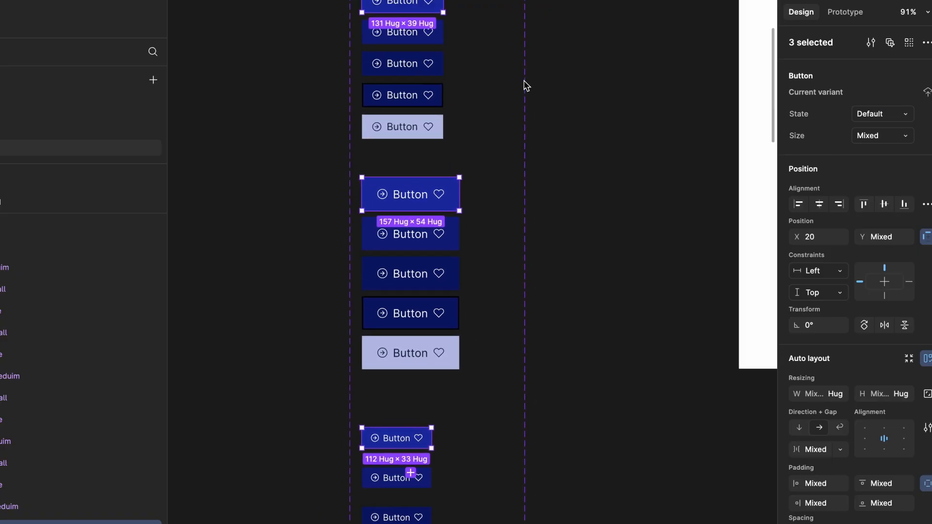
left_click(436, 42)
scroll(572, 209, "down", 3)
scroll(573, 209, "right", 1)
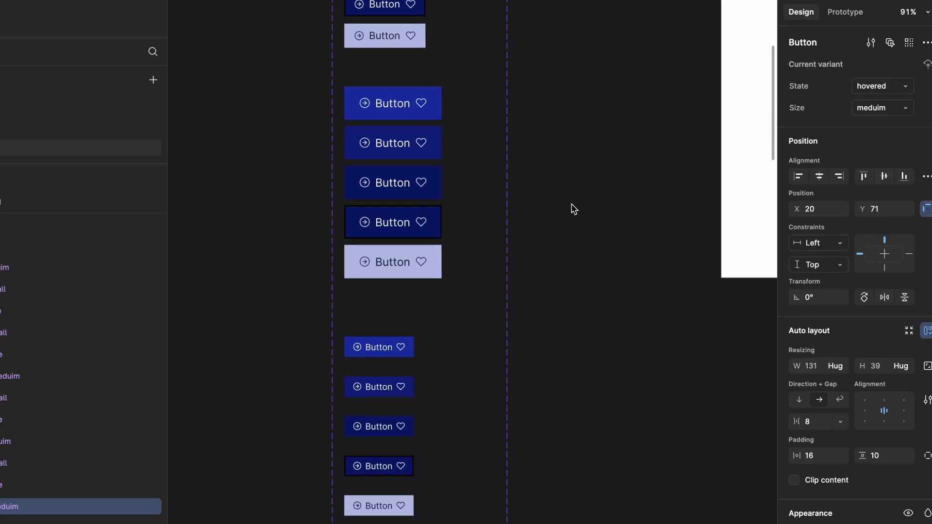
scroll(573, 208, "down", 2)
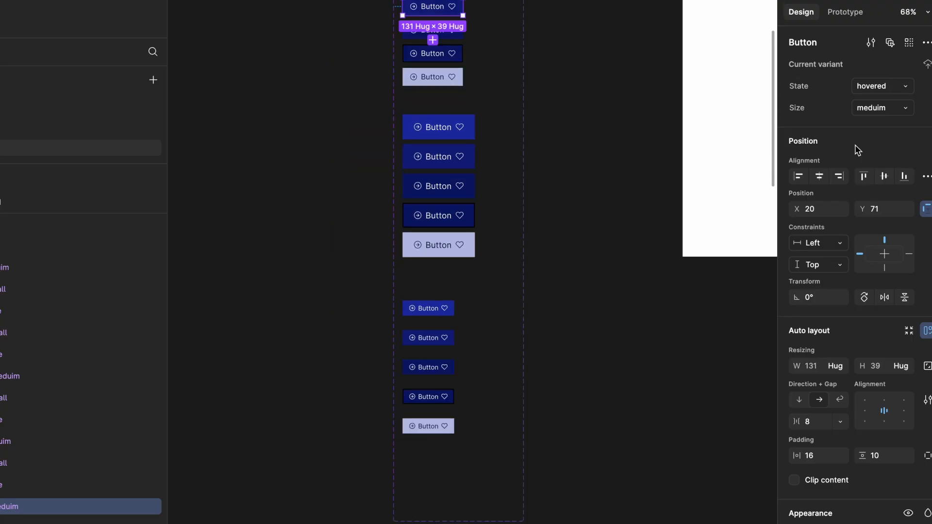
left_click(468, 154)
left_click(447, 340, "shift")
left_click(879, 113)
type("hovered")
key("Return")
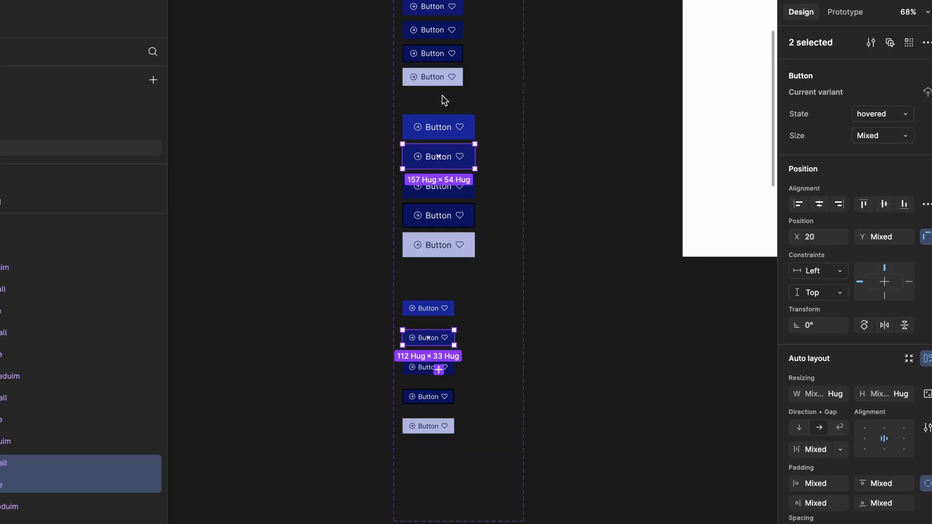
- Set State to focus on the next large and small variant pair
left_click(447, 35)
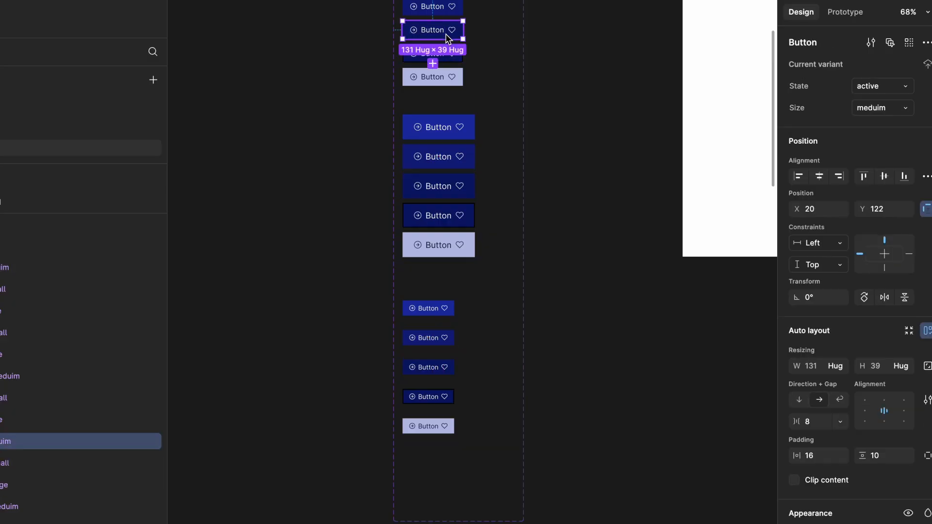
left_click(449, 186)
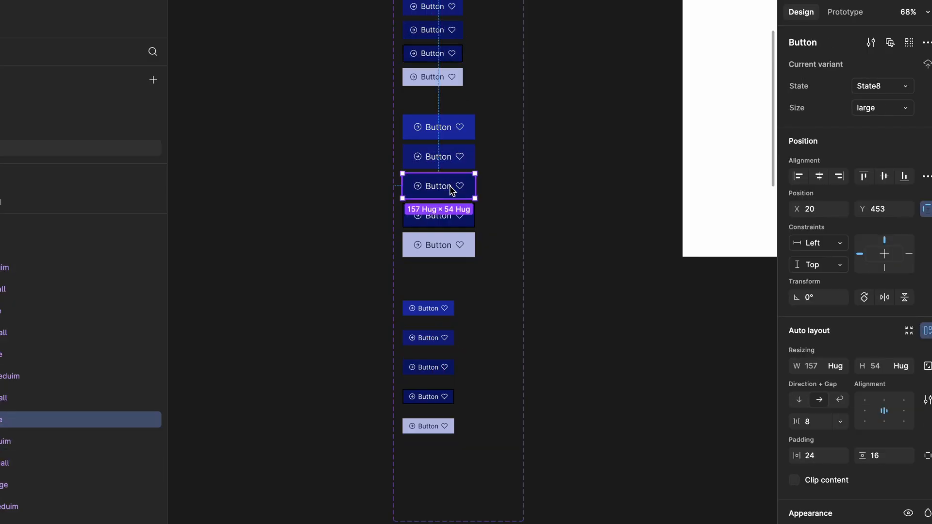
left_click(442, 367, "shift")
left_click(880, 116)
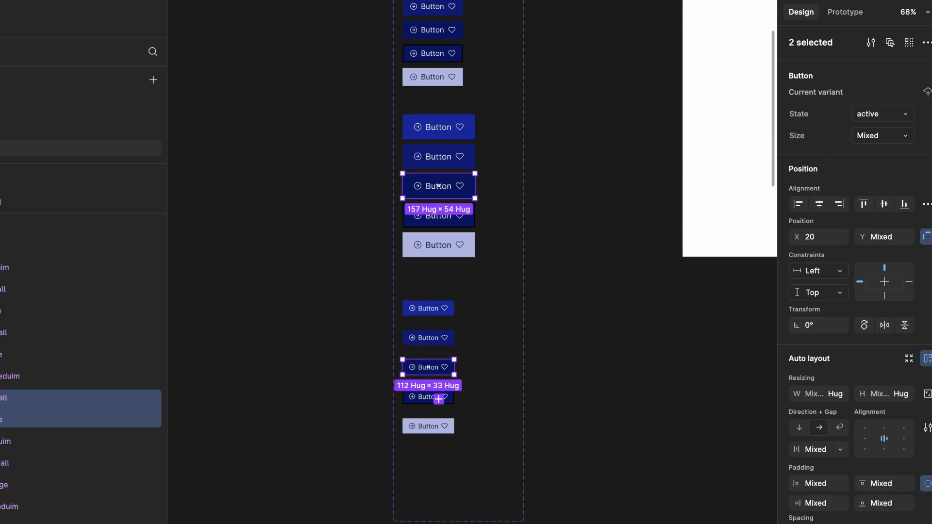
left_click(452, 59)
left_click(468, 222)
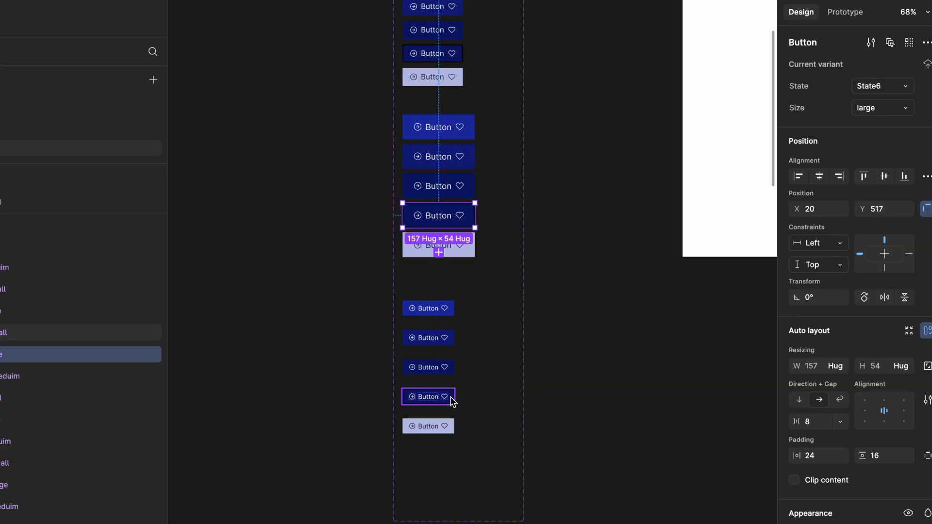
left_click(426, 398, "shift")
left_click(879, 116)
type("focus")
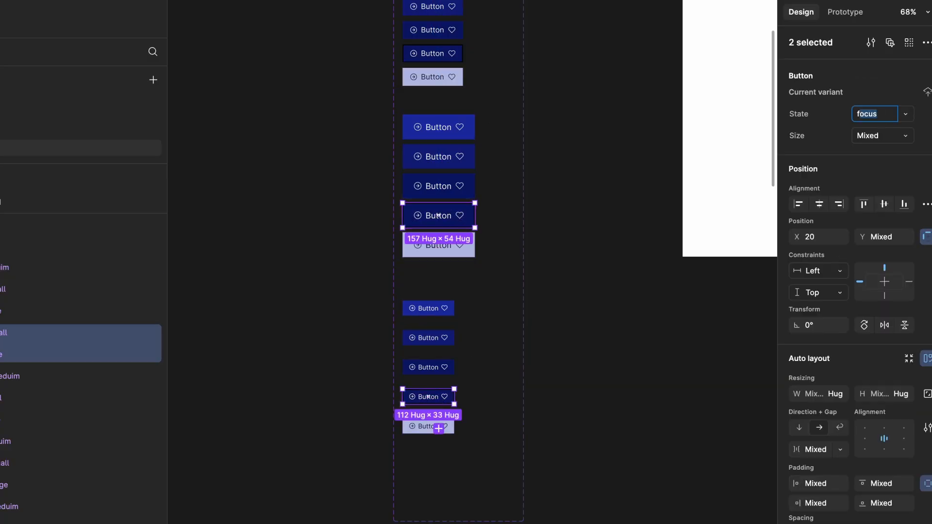
key("Return")
- Set State to disabled on the bottom large and small variants
left_click(441, 251)
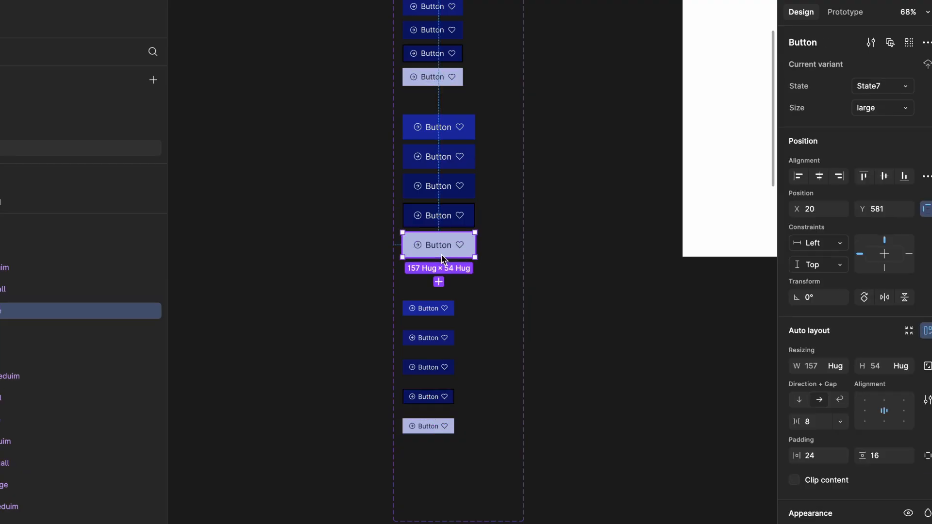
left_click(430, 426, "shift")
left_click(877, 113)
type("disabled")
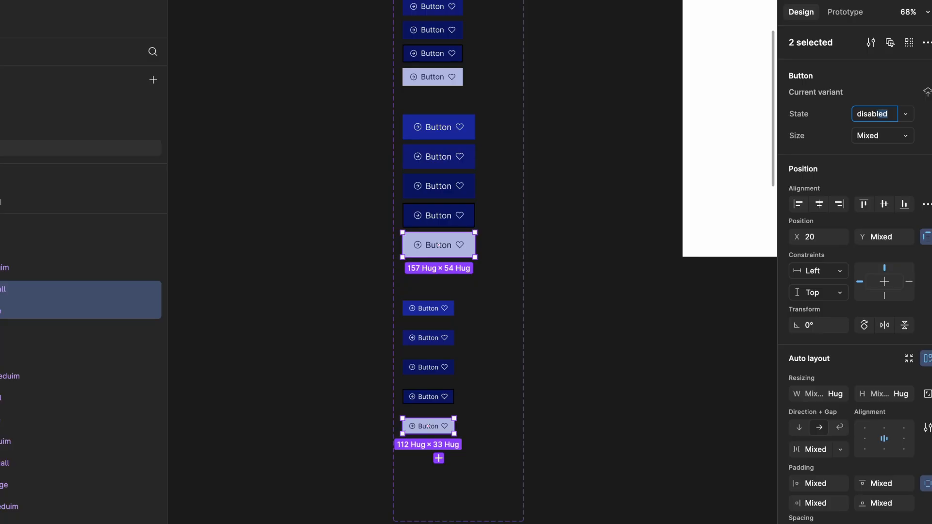
key("Return")
- Make the phone-frame Button instance medium and cycle its State through hovered, focus and Default
scroll(568, 261, "right", 5)
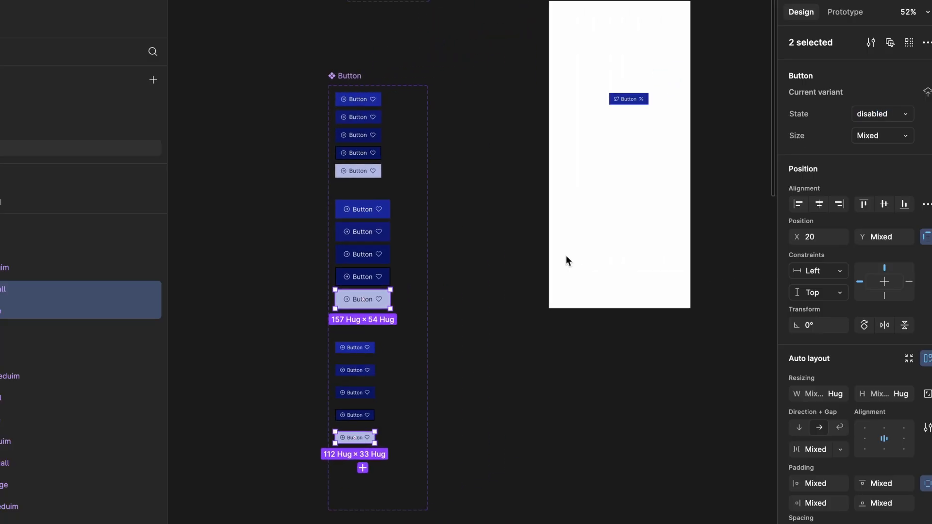
scroll(663, 64, "up", 5, "ctrl")
scroll(662, 62, "up", 5, "ctrl")
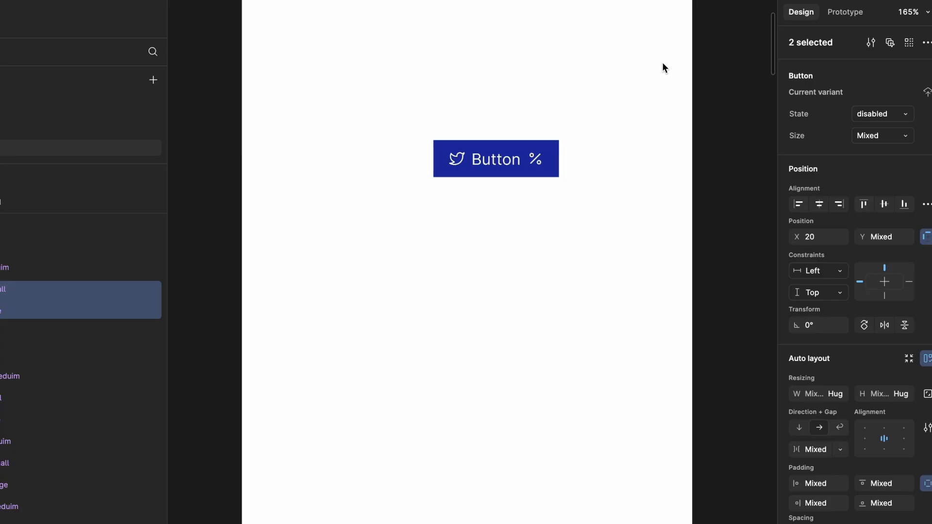
left_click(672, 145)
scroll(572, 148, "up", 2, "ctrl")
left_click(540, 144)
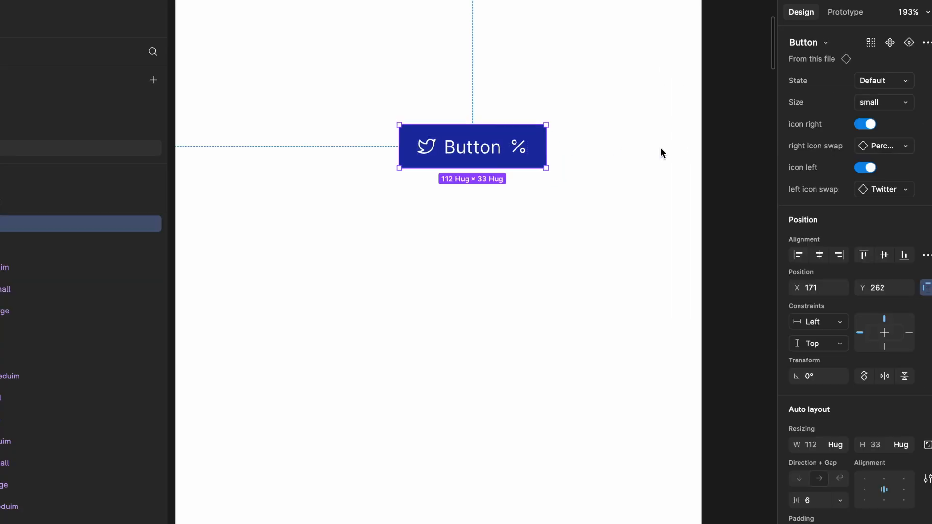
left_click(903, 101)
left_click(826, 118)
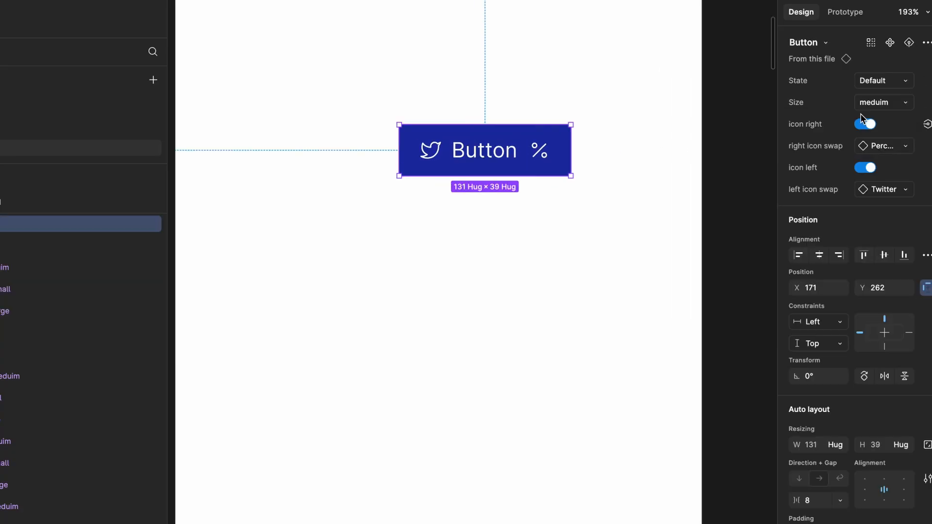
left_click(879, 81)
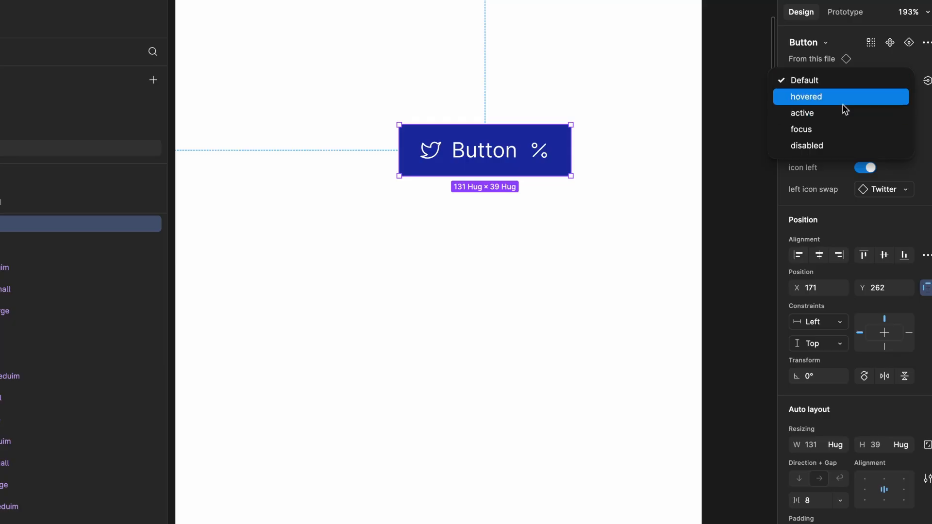
left_click(874, 96)
left_click(876, 80)
left_click(865, 111)
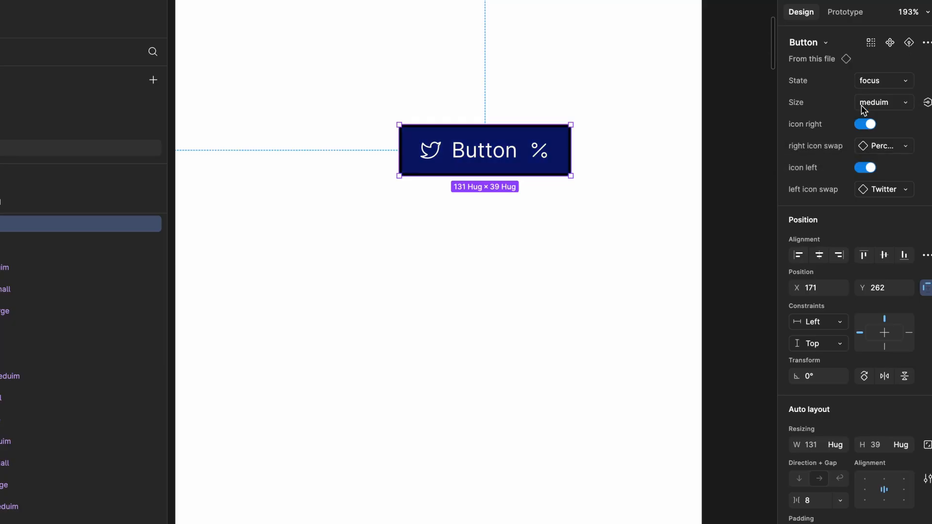
left_click(876, 80)
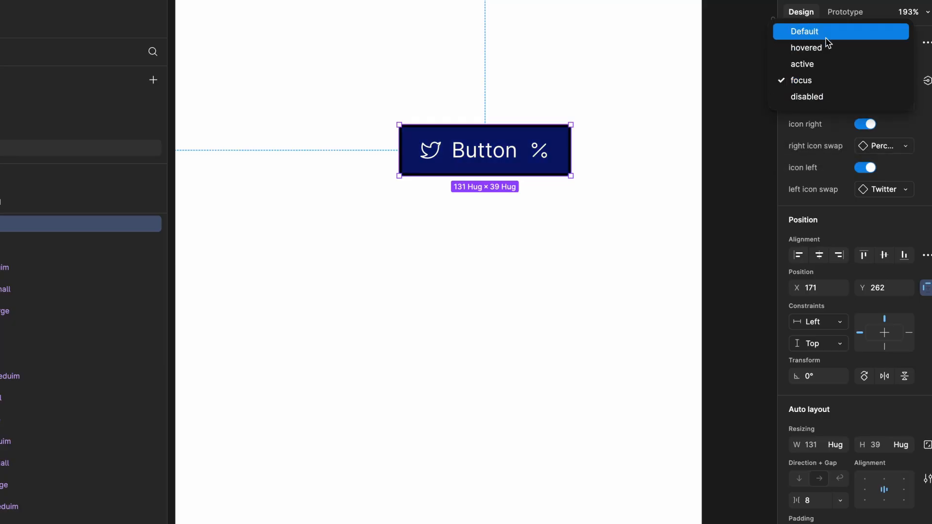
left_click(827, 32)
- Switch the instance to hovered then focus, and try Size large before returning to medium
left_click(861, 76)
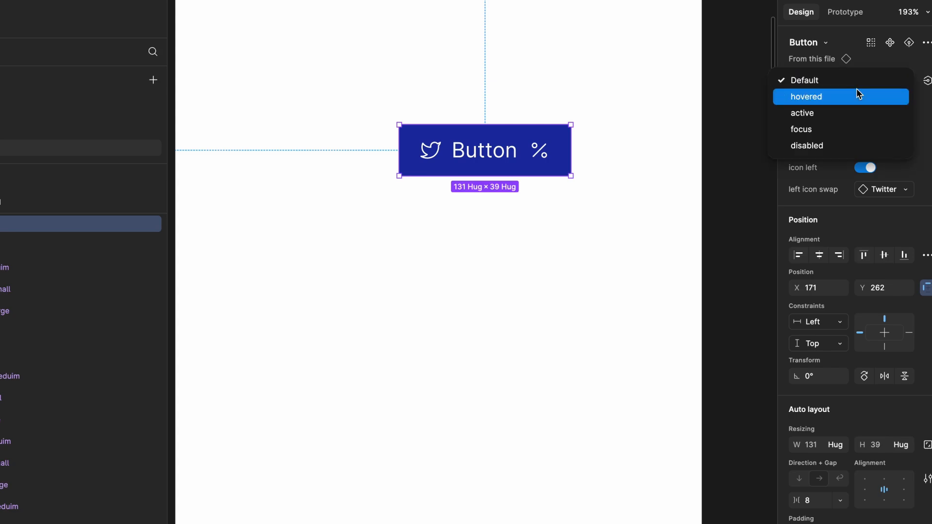
left_click(858, 93)
left_click(872, 86)
left_click(872, 111)
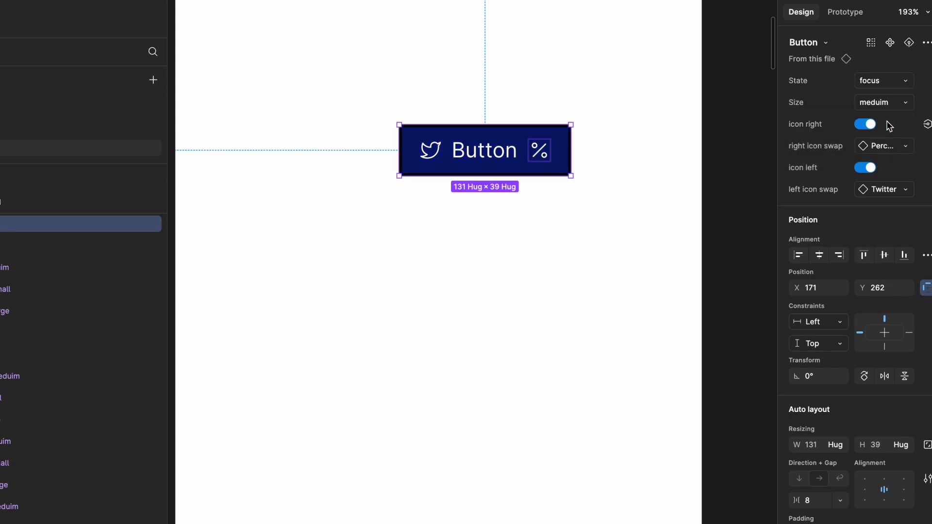
left_click(882, 104)
left_click(852, 119)
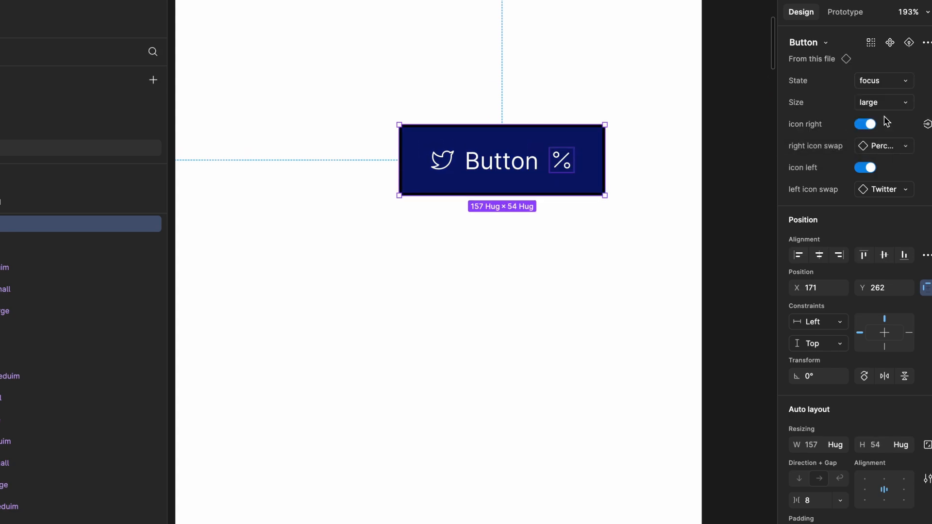
left_click(885, 108)
left_click(865, 88)
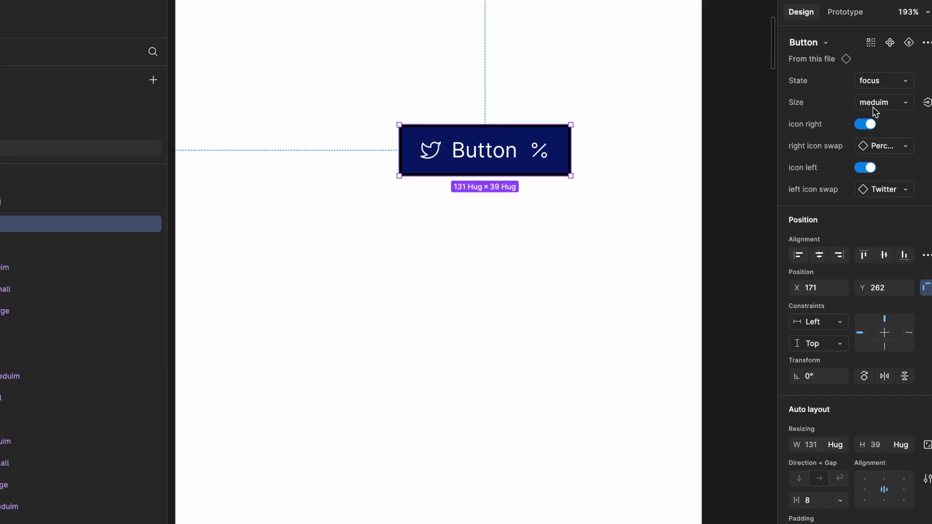
- Toggle the right-hand icon off and back on, then hide the left-hand icon
left_click(869, 126)
left_click(866, 125)
left_click(868, 167)
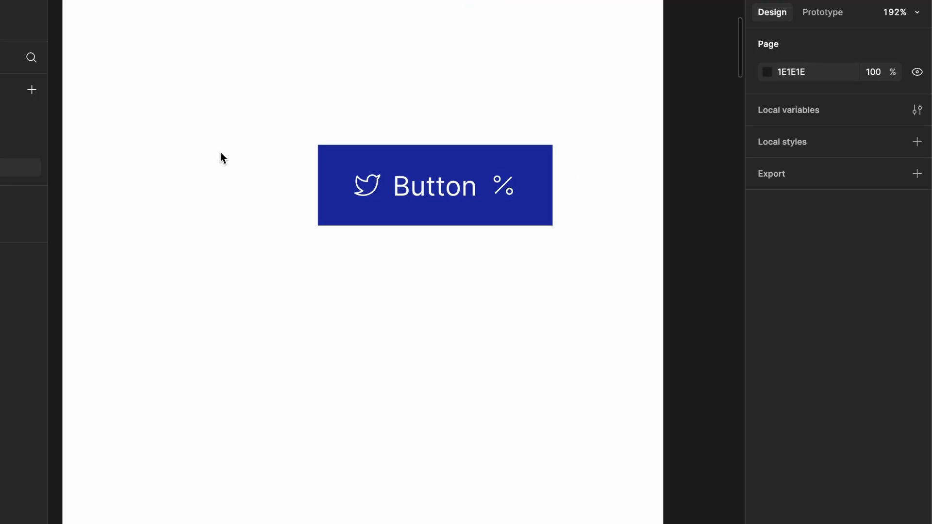
scroll(220, 156, "left", 2)
left_click(575, 196)
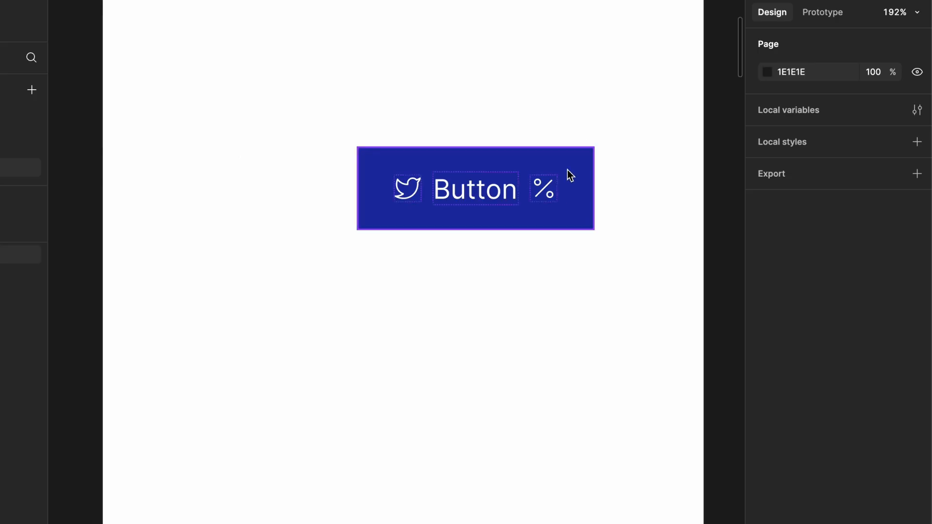
left_click(569, 171)
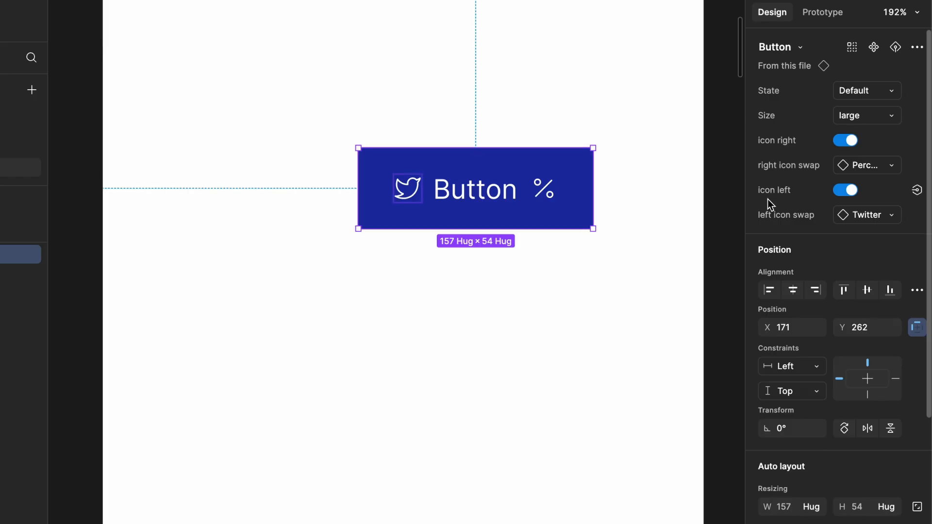
scroll(634, 262, "left", 2)
scroll(634, 261, "down", 1)
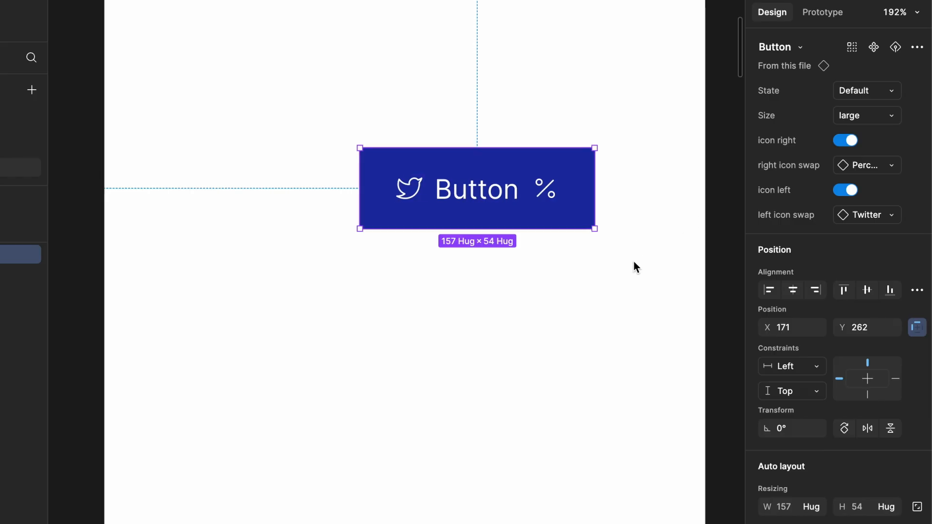
left_click(581, 299)
- Duplicate all 15 button variants and nudge the copies into a new column on the right
scroll(582, 299, "down", 5)
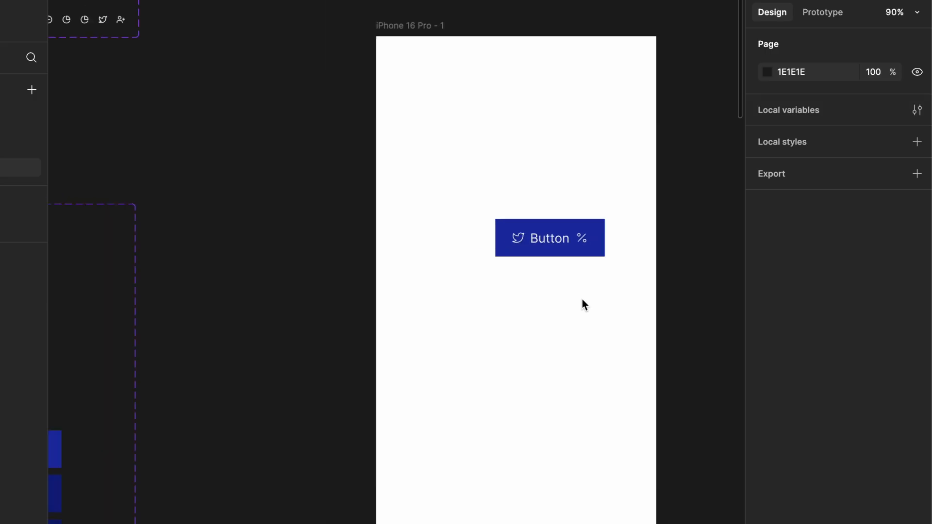
scroll(582, 299, "left", 5)
scroll(582, 299, "down", 4)
scroll(582, 300, "down", 1)
scroll(582, 299, "down", 3)
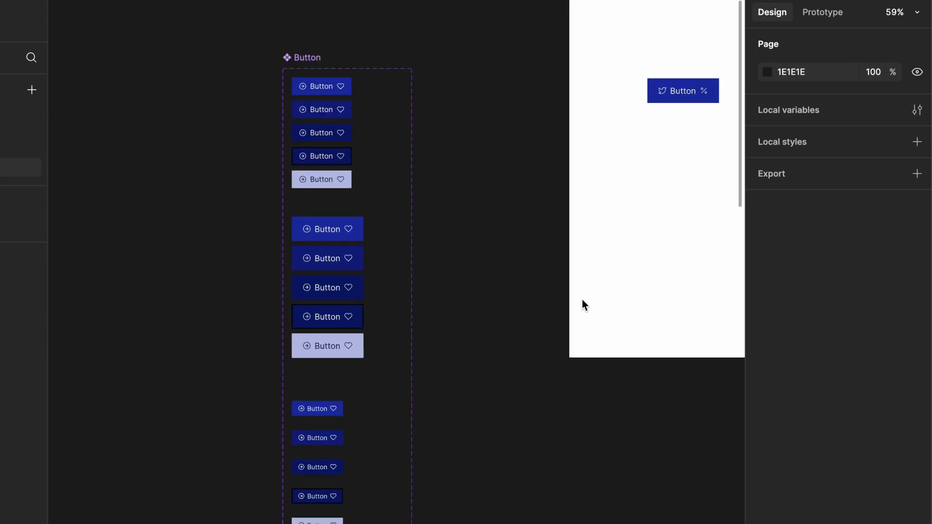
scroll(582, 299, "down", 1)
left_click(323, 86)
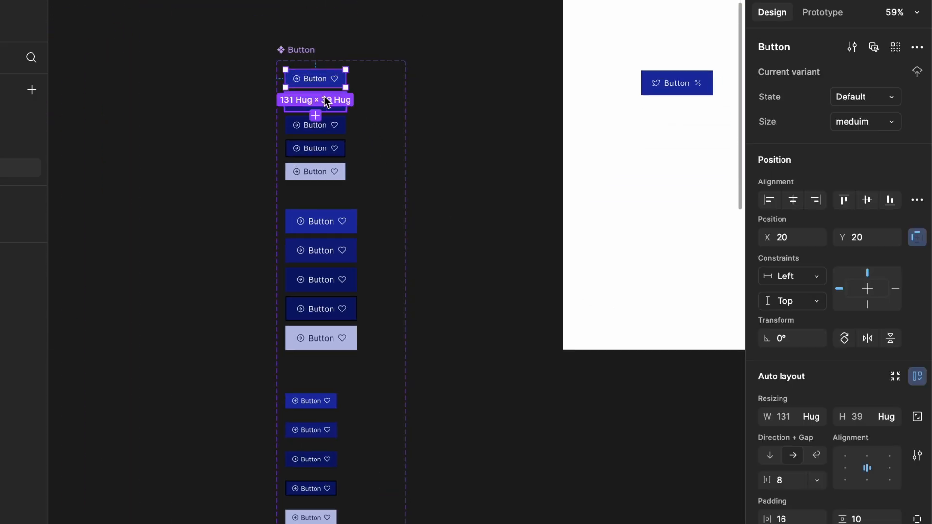
key("ctrl+a")
key("ctrl+a")
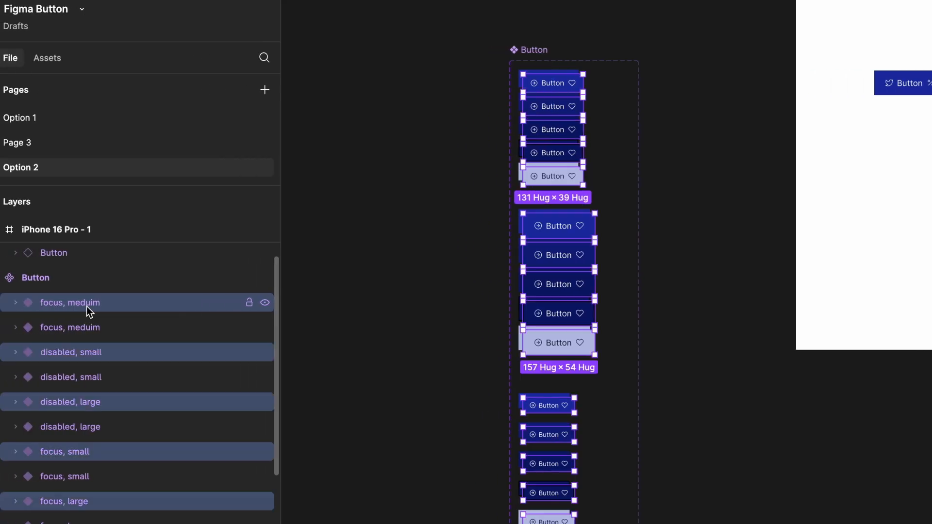
key("shift+Right")
key("shift+Right")
key("shift+Right")
key("shift+Right")
key("shift+Right")
key("shift+Right")
key("shift+Right")
key("shift+Right")
key("shift+Right")
key("shift+Right")
key("shift+Right")
key("shift+Right")
key("shift+Right")
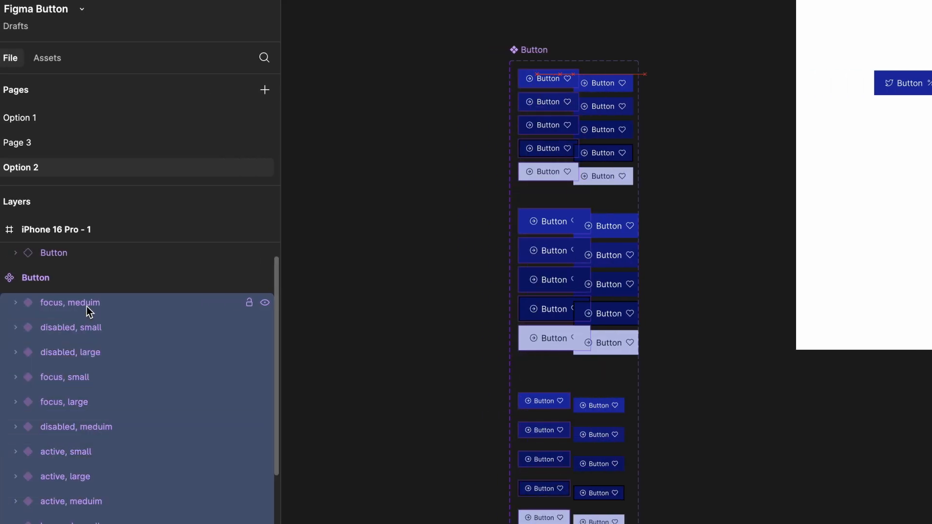
key("Right")
key("Right")
key("Right")
key("Right")
key("Right")
key("Right")
key("Right")
key("Right")
key("Right")
key("Right")
key("Up")
key("Up")
key("Up")
key("Up")
key("Up")
key("Up")
key("Up")
key("Up")
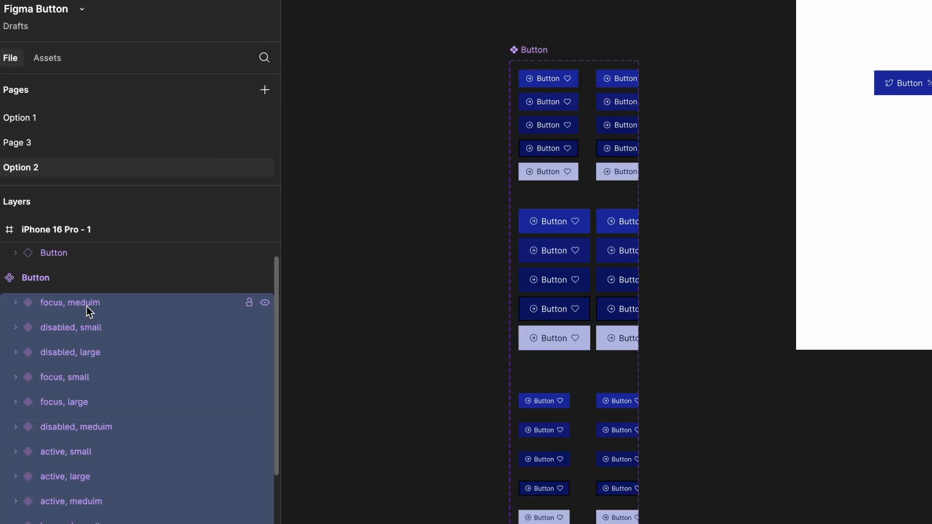
key("shift+Right")
key("shift+Right")
key("shift+Right")
key("shift+Right")
key("shift+Right")
key("shift+Right")
key("shift+Right")
key("shift+Right")
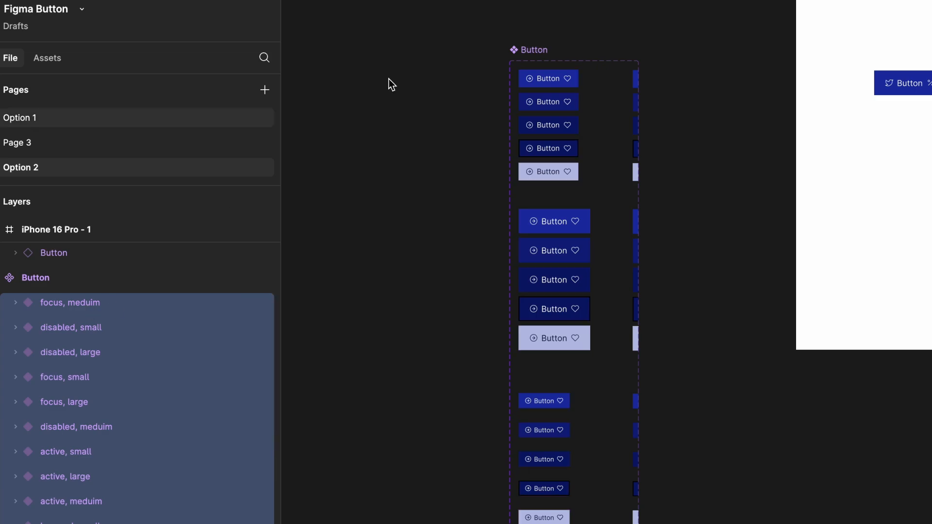
- Drag the Button component set to the left to reposition it
left_click(529, 52)
left_click_drag(528, 50, 468, 51)
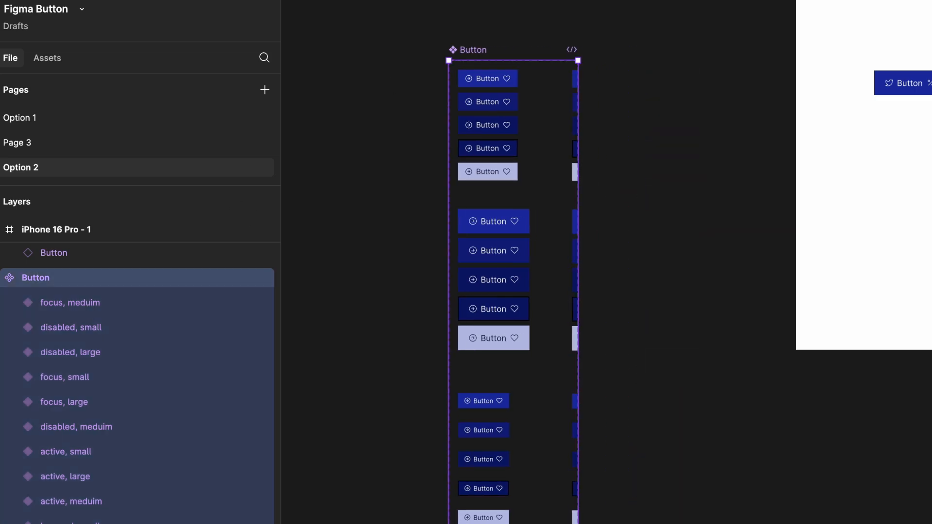
scroll(736, 523, "up", 2)
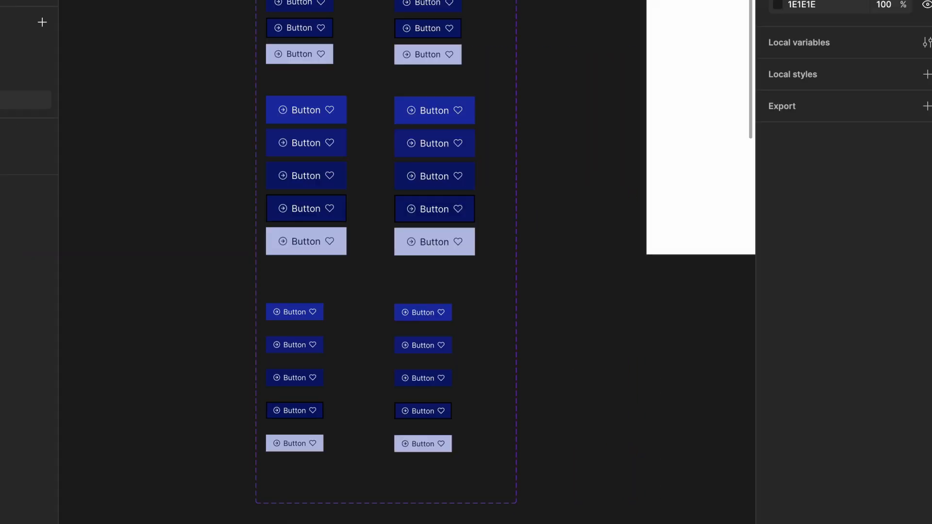
- Give three right-column variants a darker grey fill, 656A8C
left_click(427, 131)
left_click(442, 250, "shift")
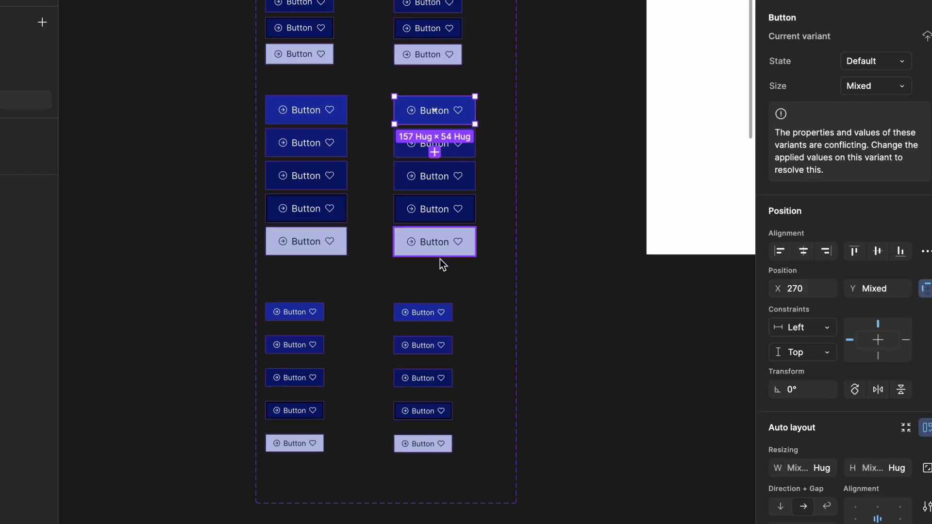
left_click(423, 313, "shift")
scroll(835, 391, "down", 8)
left_click(778, 418)
left_click(598, 281)
left_click_drag(599, 288, 622, 299)
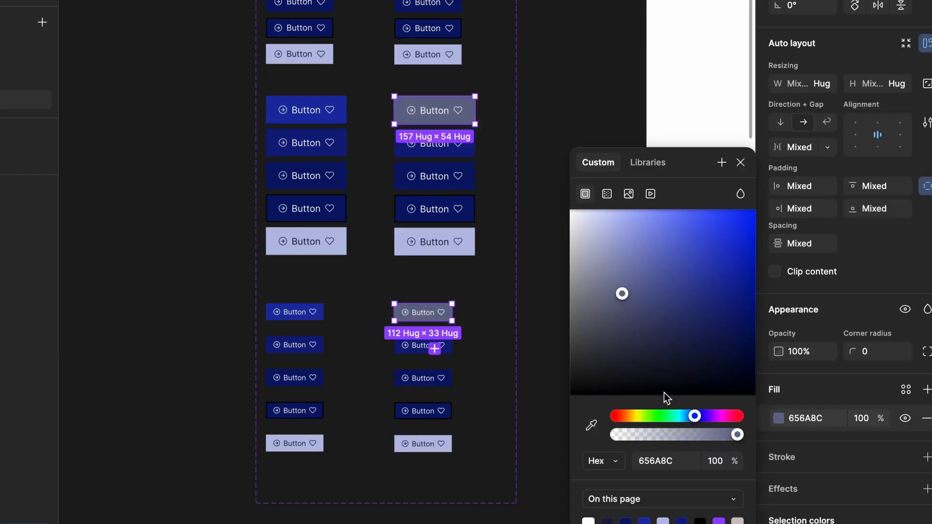
left_click(673, 461)
- Fill the top, medium and small right-column buttons with muted grey-blue 4B5076
left_click(427, 4)
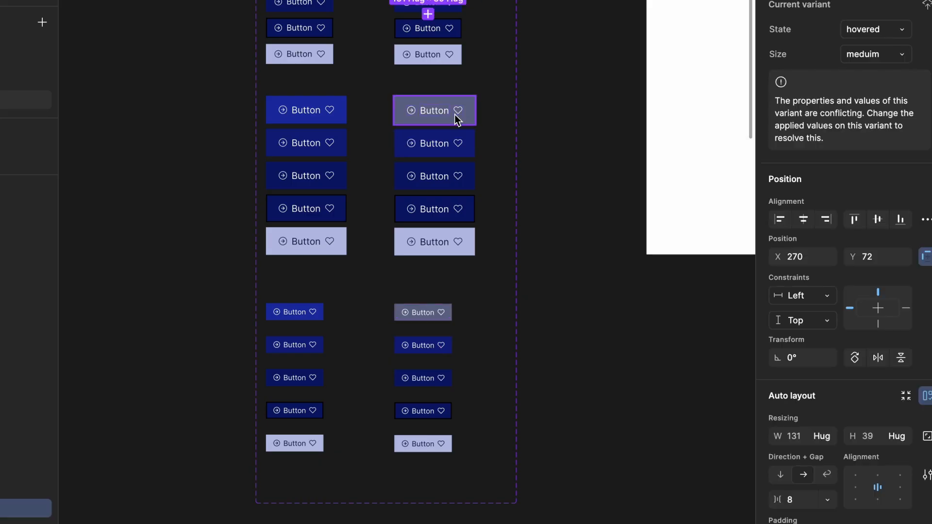
left_click(454, 141, "shift")
left_click(443, 345, "shift")
scroll(853, 505, "down", 5)
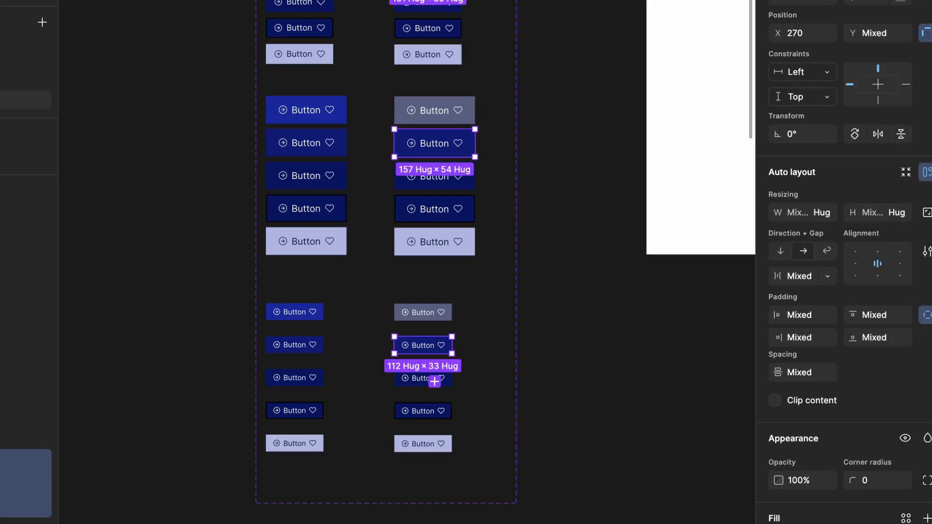
left_click(779, 523)
left_click(639, 309)
left_click(656, 462)
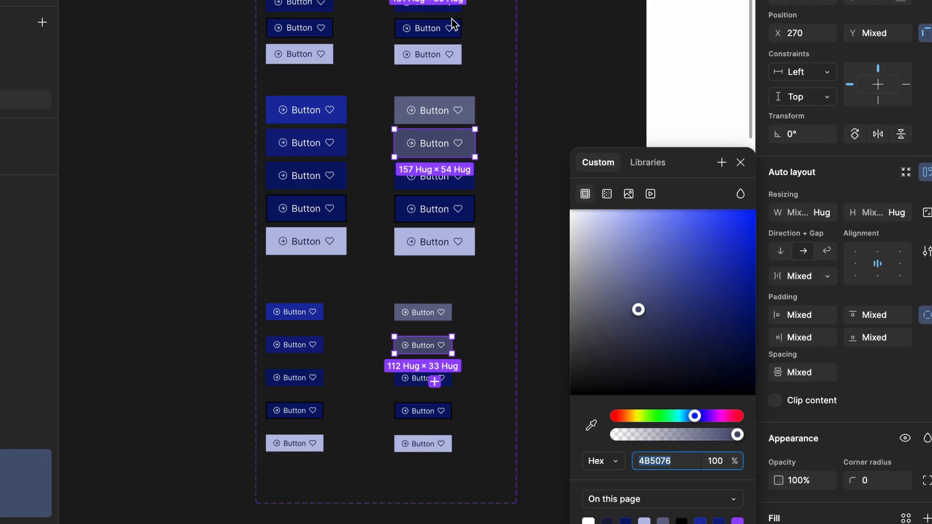
left_click(449, 6)
- Darken five more right-column buttons' fill to 3C426C
left_click(450, 28, "shift")
left_click(435, 176, "shift")
left_click(434, 209, "shift")
left_click(446, 378, "shift")
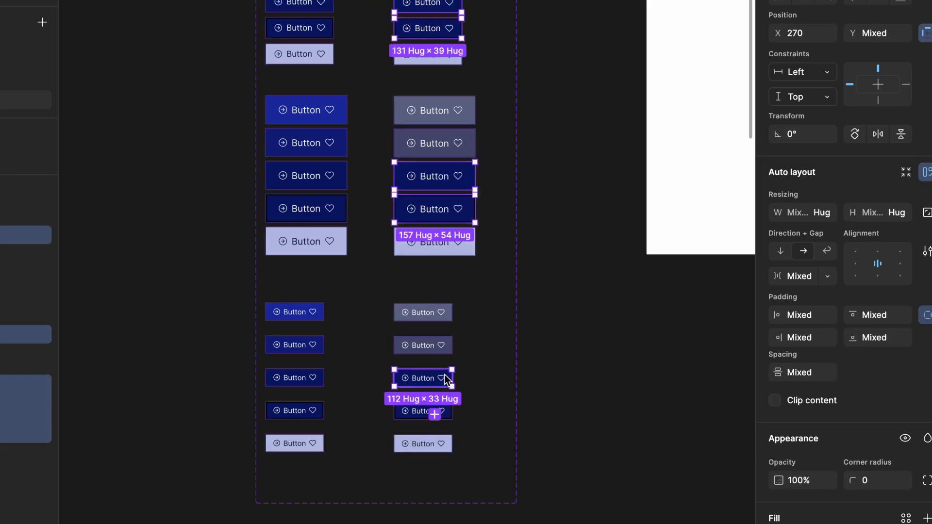
left_click(443, 411, "shift")
left_click(779, 522)
left_click(650, 318)
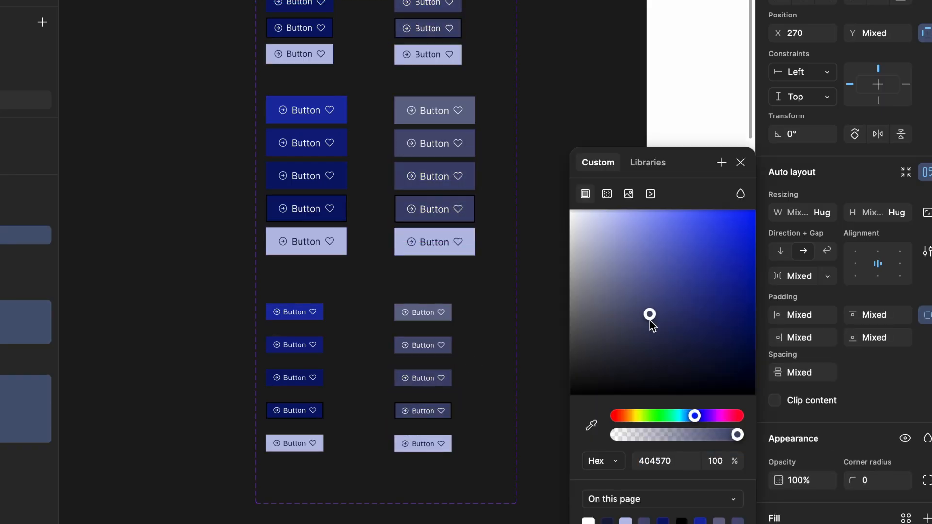
- Give the light bottom-right buttons a pale grey fill (B1B4C4)
left_click(427, 54)
left_click(808, 491)
left_click(434, 242, "shift")
left_click(423, 444, "shift")
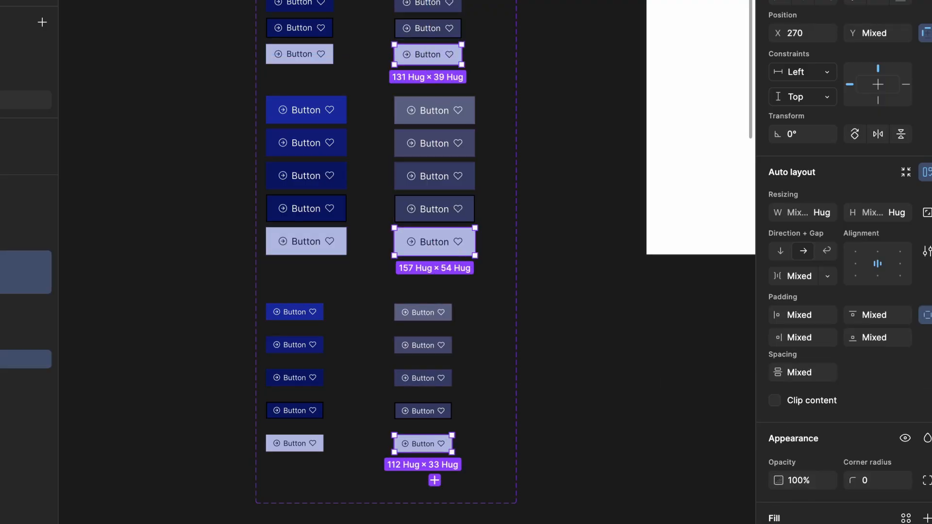
left_click(778, 523)
left_click(592, 283)
left_click_drag(593, 289, 597, 240)
- Deselect the recoloured buttons and open the + menu beside Properties for the Button set
left_click(532, 25)
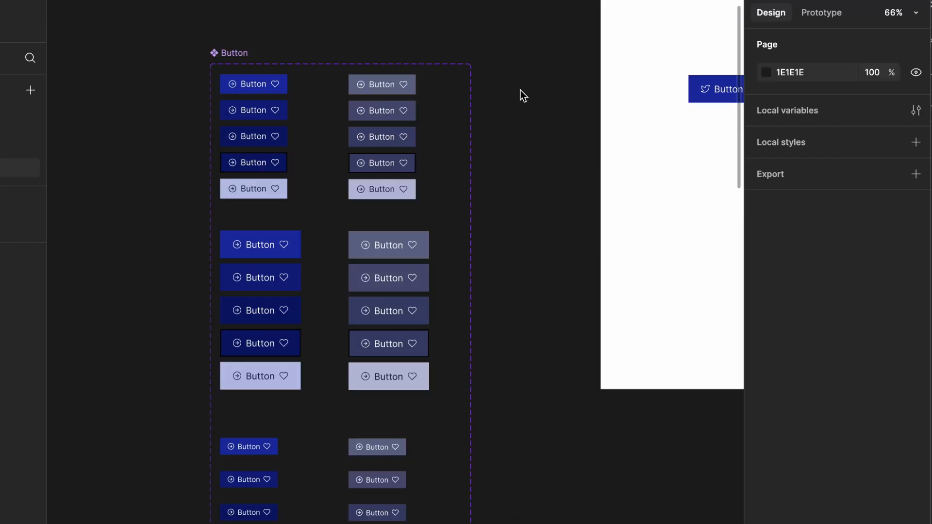
scroll(532, 22, "down", 1)
scroll(291, 4, "down", 1)
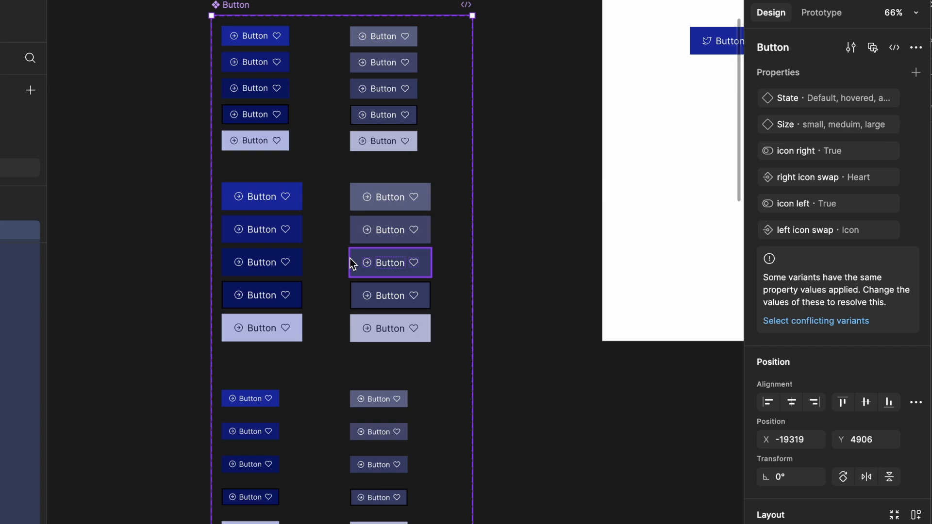
scroll(351, 258, "up", 1)
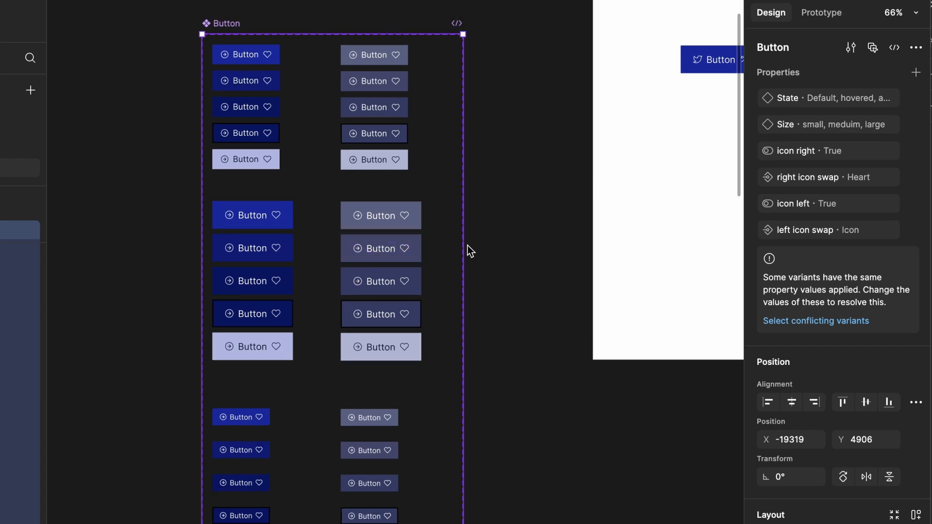
left_click(916, 73)
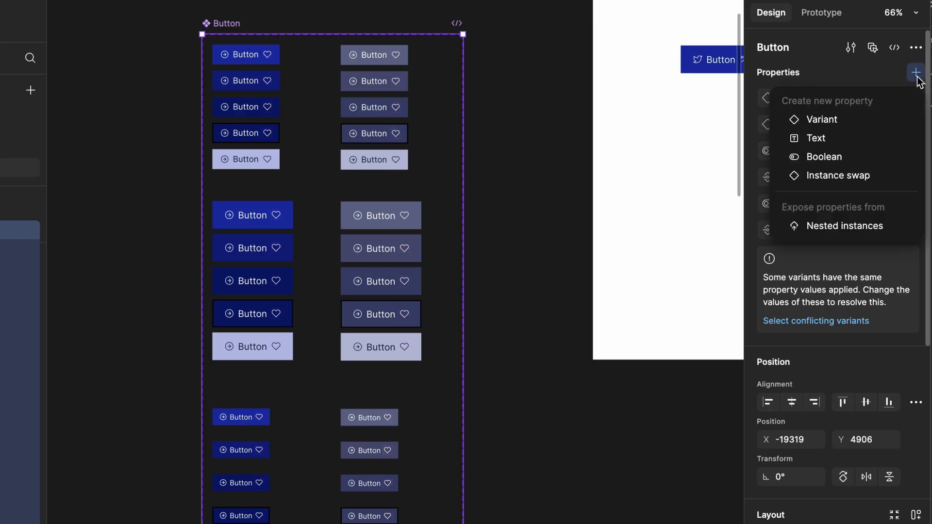
- Create a Type variant property valued Primary, then set the 15 right-column variants to Secondary
left_click(833, 121)
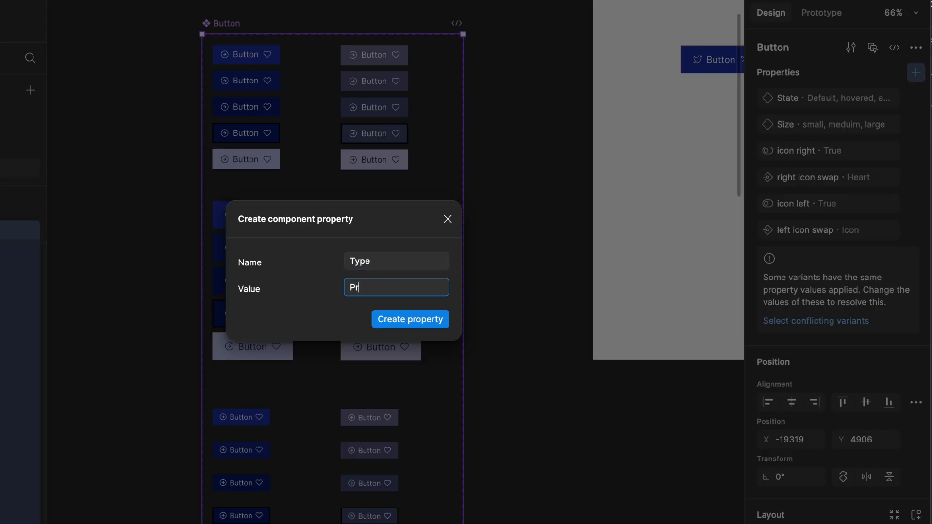
left_click(392, 318)
left_click(386, 61)
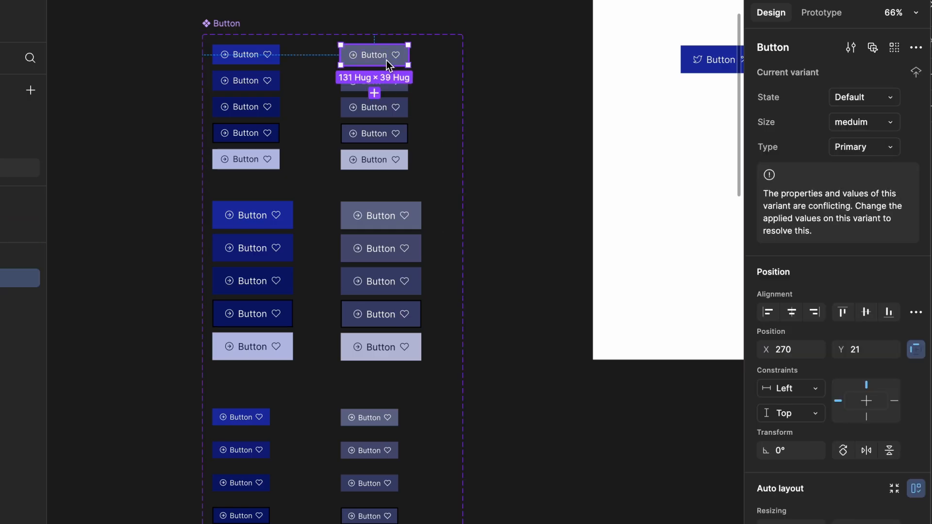
left_click(417, 73)
left_click_drag(403, 61, 383, 523)
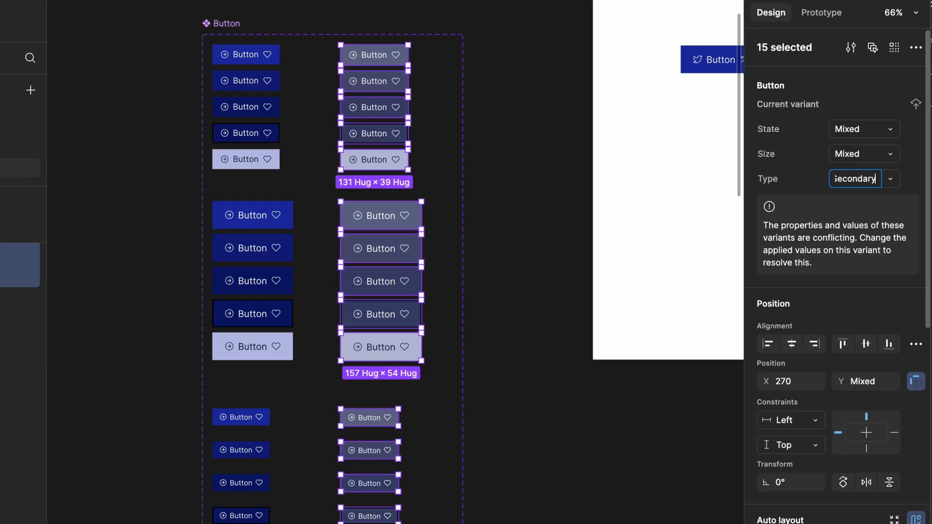
key("Return")
left_click(184, 138)
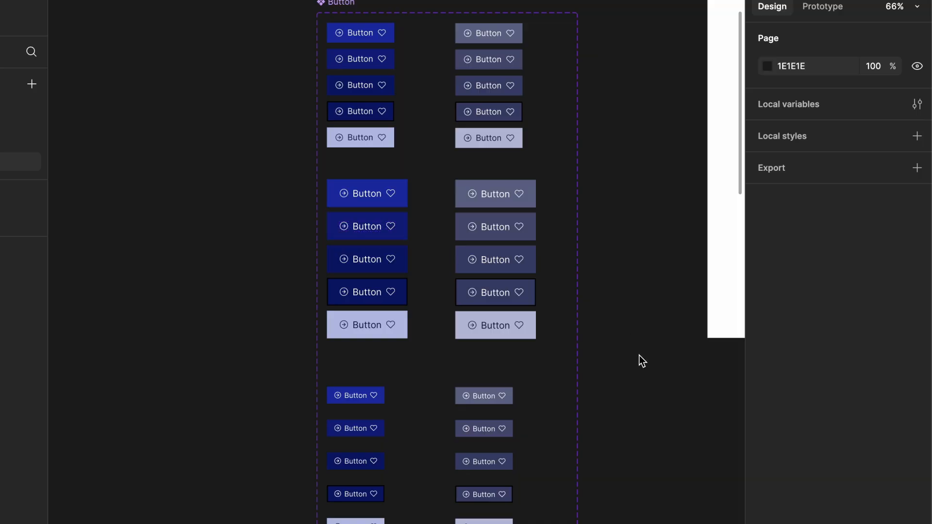
- Switch the iPhone frame's Button instance to Secondary and try hovered, then focus state
scroll(640, 360, "right", 5)
scroll(640, 361, "up", 2)
scroll(640, 359, "right", 5)
scroll(640, 360, "up", 2)
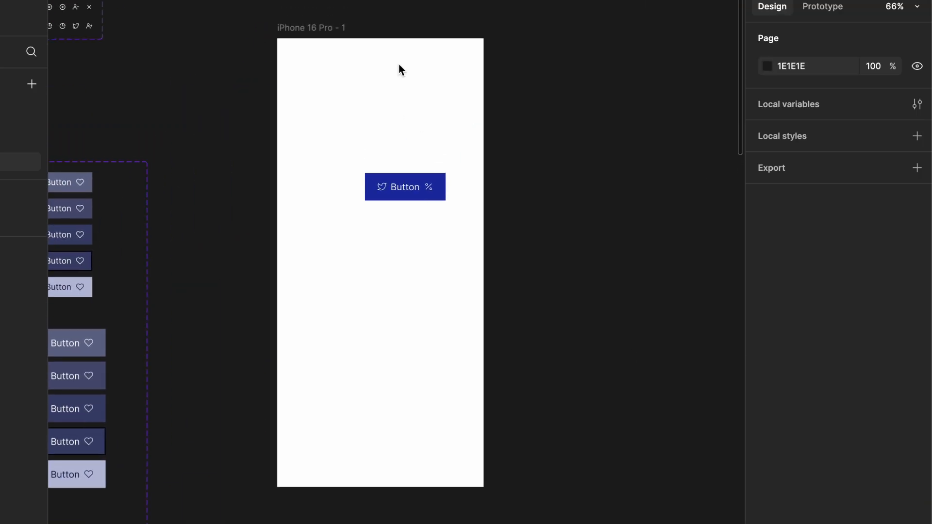
scroll(399, 69, "up", 3, "ctrl")
left_click(444, 222)
left_click(882, 140)
left_click(857, 150)
left_click(863, 81)
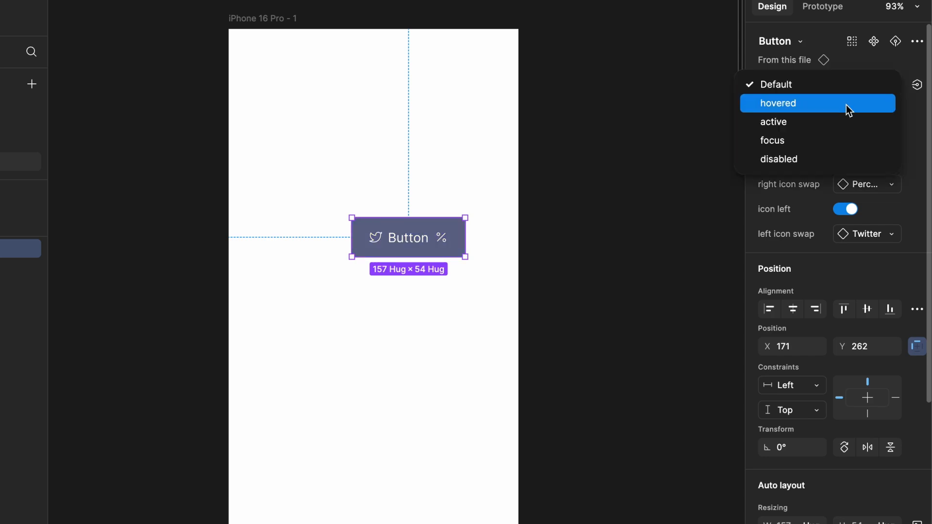
left_click(849, 103)
left_click(864, 91)
left_click(853, 118)
- Set the instance size to medium, then small, and Type back to Primary
left_click(852, 113)
left_click(821, 93)
left_click(848, 112)
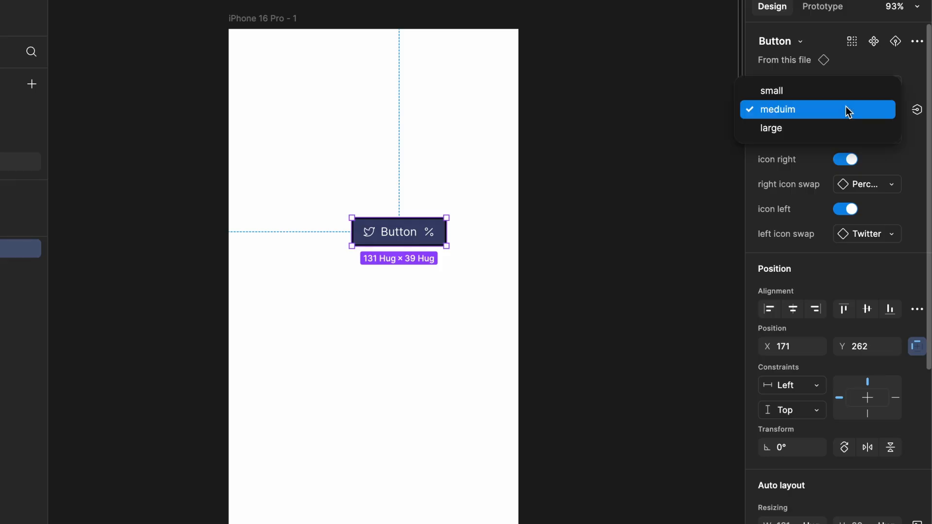
left_click(832, 92)
left_click(872, 136)
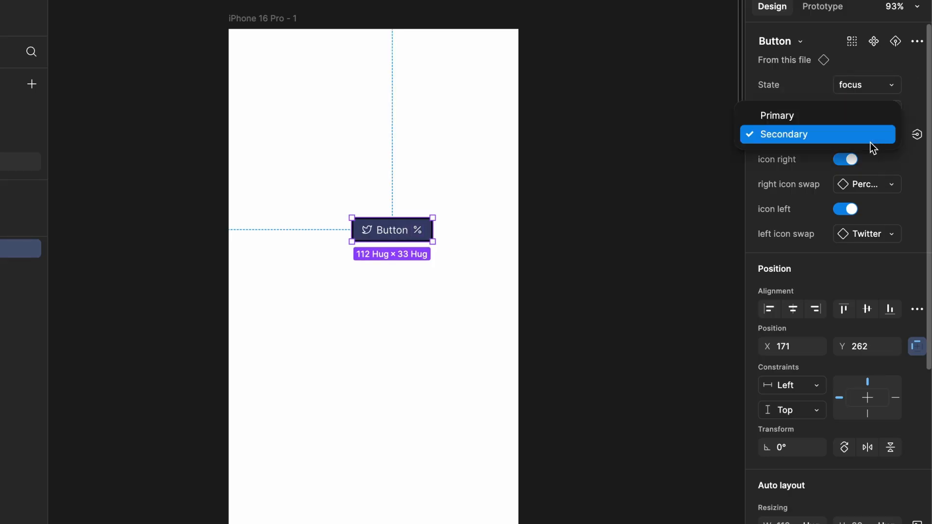
left_click(831, 115)
left_click(624, 243)
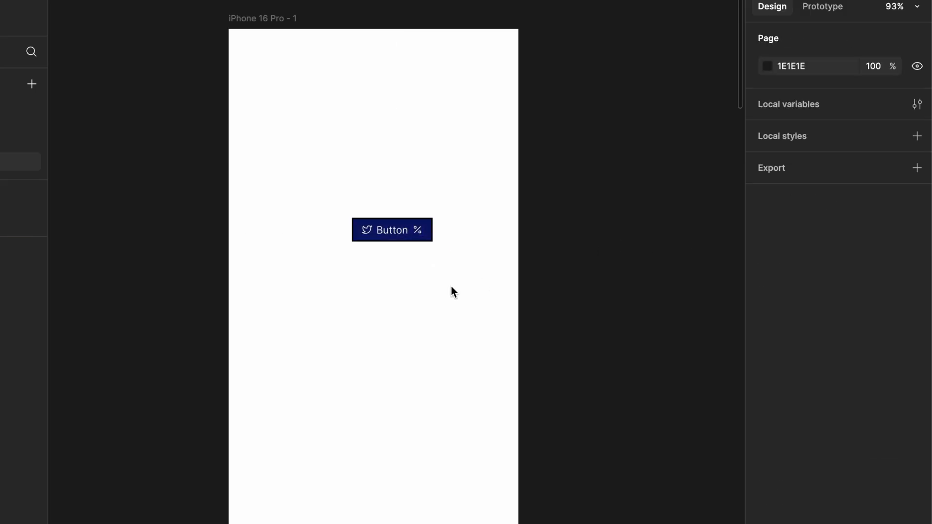
scroll(452, 291, "left", 10)
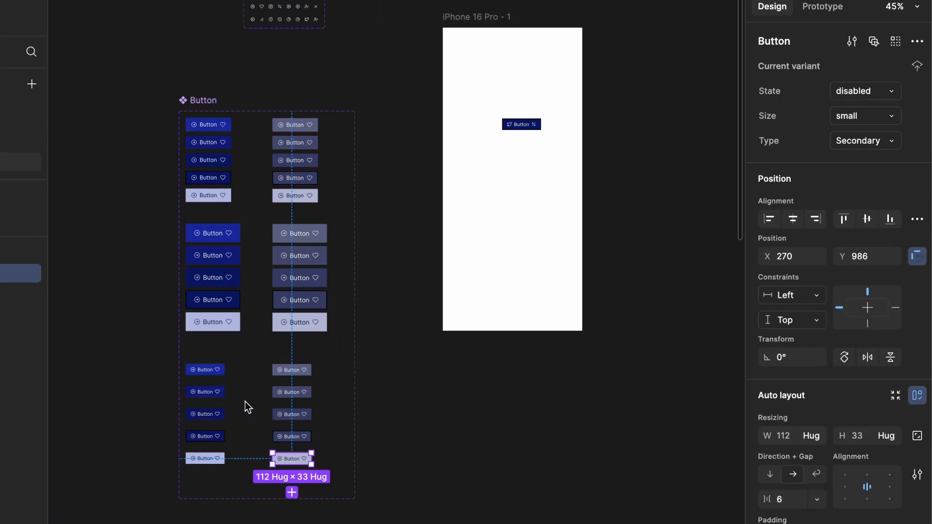
- Duplicate all 30 variants with Ctrl+D and widen the Button set to four columns
left_click_drag(335, 478, 337, 127)
key("ctrl+d")
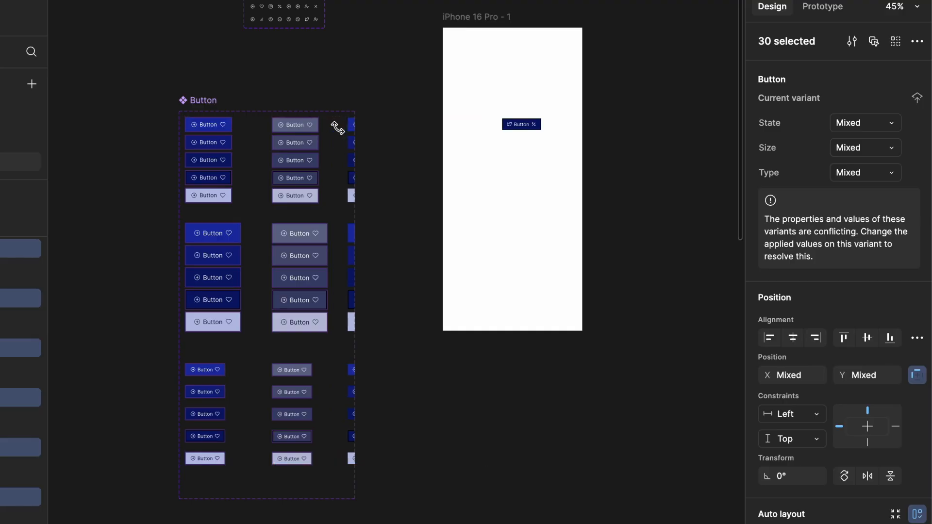
scroll(337, 127, "left", 5)
left_click_drag(340, 103, 175, 104)
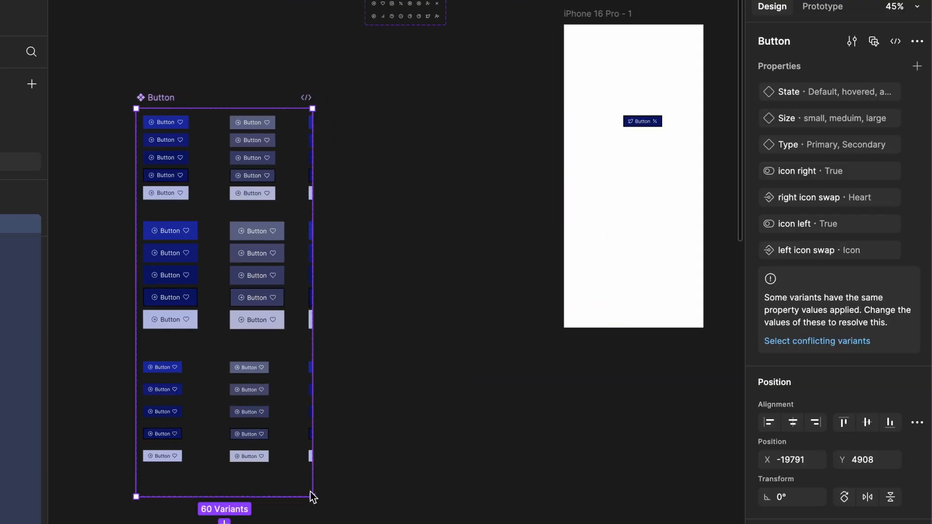
left_click_drag(312, 498, 537, 495)
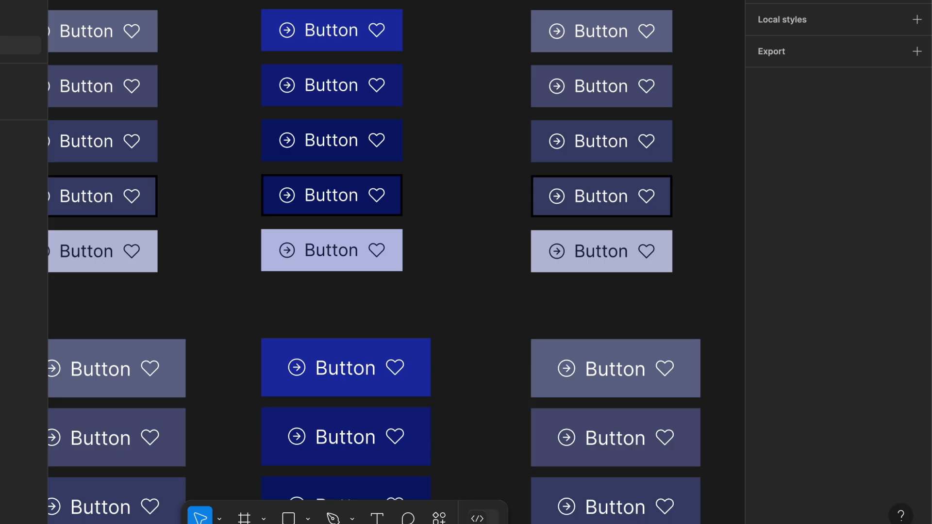
- Make two middle-column buttons outline-only with a 192CA5 stroke and no fill
left_click(335, 34)
scroll(825, 291, "down", 6)
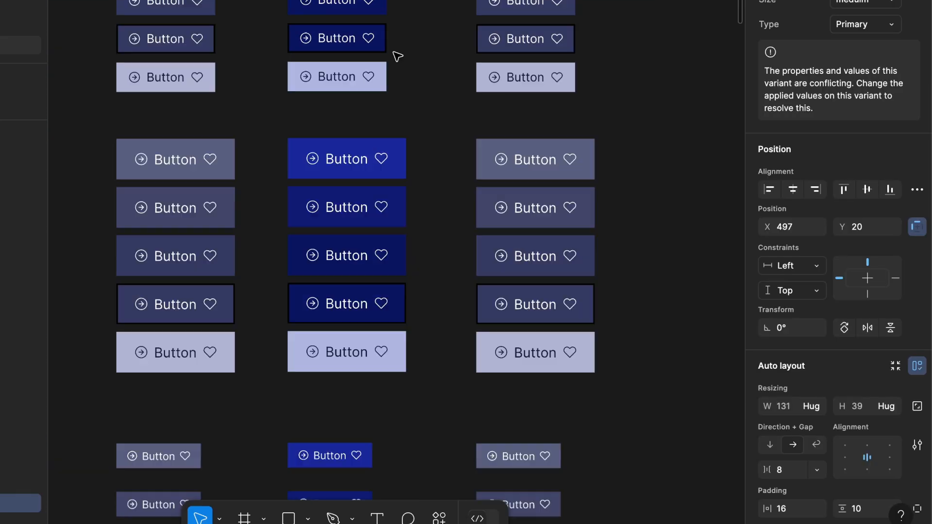
scroll(397, 57, "down", 4)
left_click(330, 455, "shift")
scroll(881, 433, "down", 10)
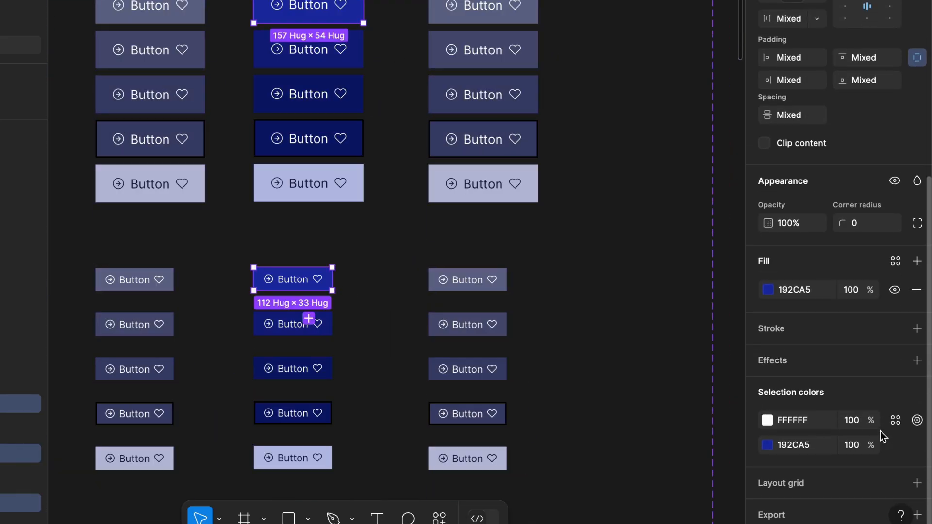
left_click(917, 290)
left_click(917, 293)
left_click(821, 323)
type("192CA5")
key("Return")
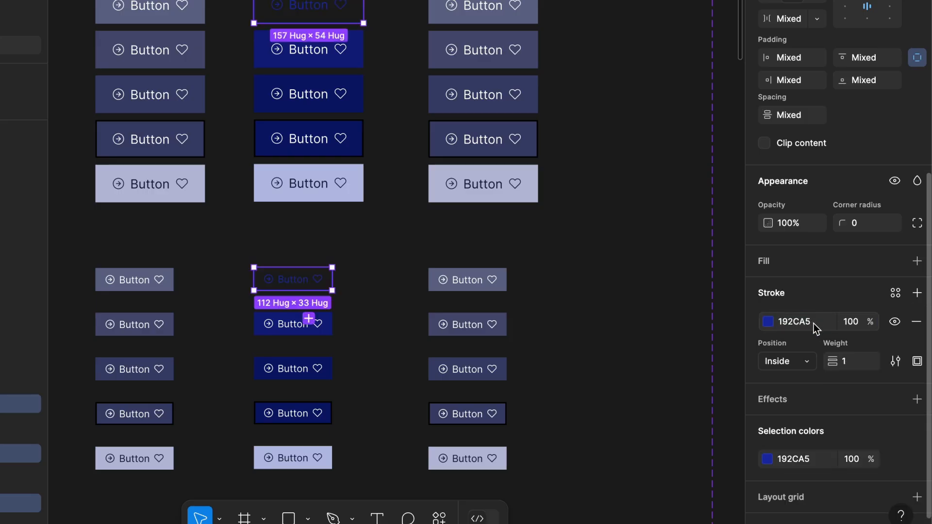
- Set the fill of two navy middle-column buttons to 192CA5
scroll(452, 353, "up", 3)
scroll(326, 145, "down", 4)
left_click(322, 51)
scroll(333, 178, "down", 1)
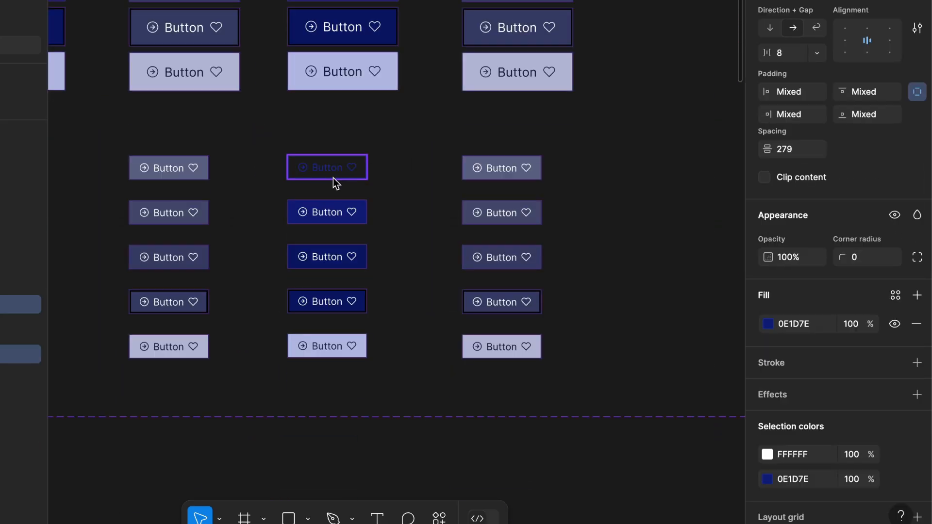
left_click(327, 211, "shift")
left_click(819, 329)
type("192CA5")
key("Return")
- Fill four dark middle-column buttons with 192CA5, then tweak it to 1A2B9B
scroll(452, 220, "up", 5)
left_click(364, 17)
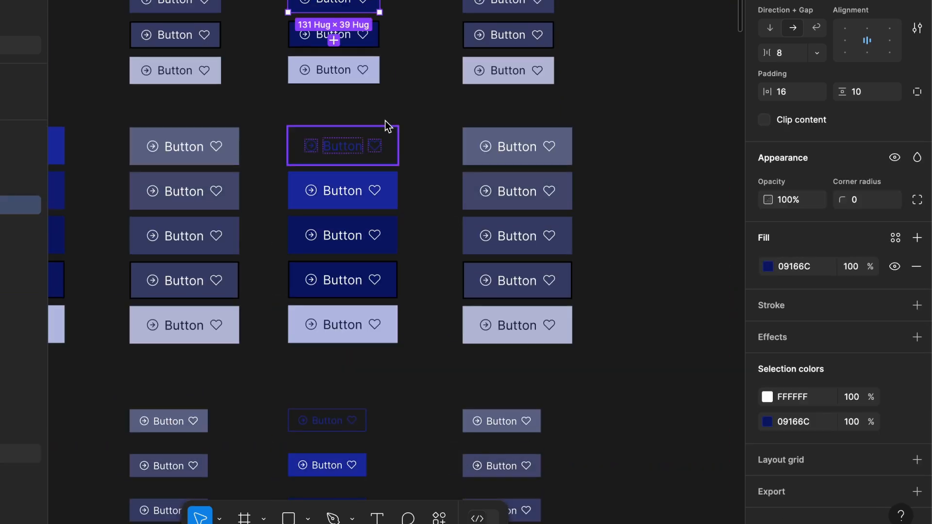
left_click(396, 160)
scroll(378, 152, "down", 2)
scroll(378, 152, "down", 4)
left_click(368, 235, "shift")
left_click(368, 278, "shift")
left_click(797, 324)
key("ctrl+v")
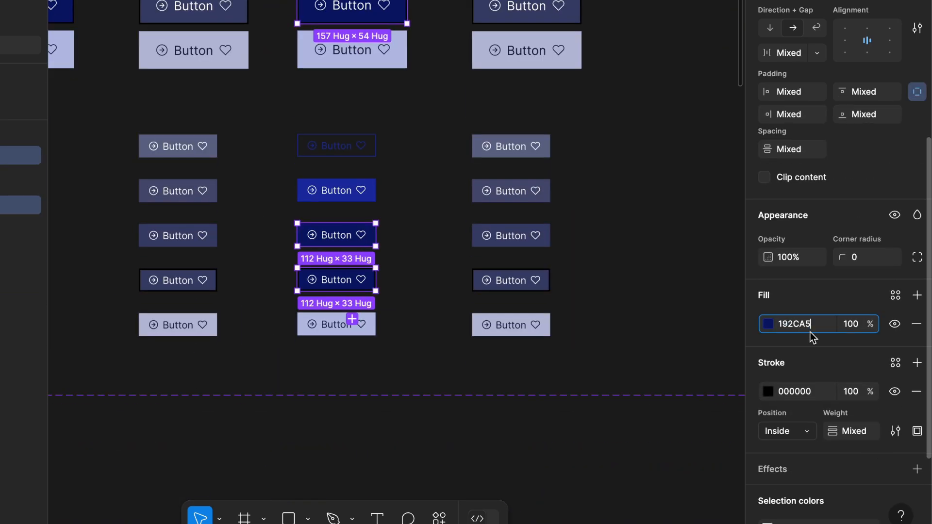
key("Return")
left_click(768, 323)
left_click(714, 227)
- Make the two light middle buttons unfilled with a B8BFE6 stroke
left_click(373, 337)
left_click(378, 56, "shift")
scroll(382, 68, "up", 5)
scroll(382, 68, "down", 3)
scroll(437, 131, "down", 2)
left_click(917, 324)
left_click(917, 327)
left_click(814, 356)
type("B8BFE6")
key("Return")
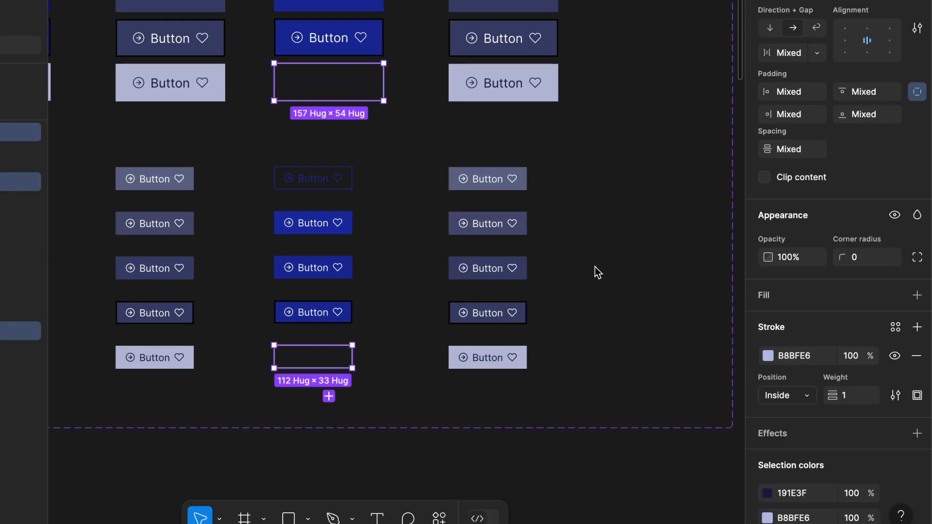
- Give three right-column buttons 656A8C text, no fill and a 656A8C stroke
scroll(597, 270, "down", 5)
left_click(403, 8)
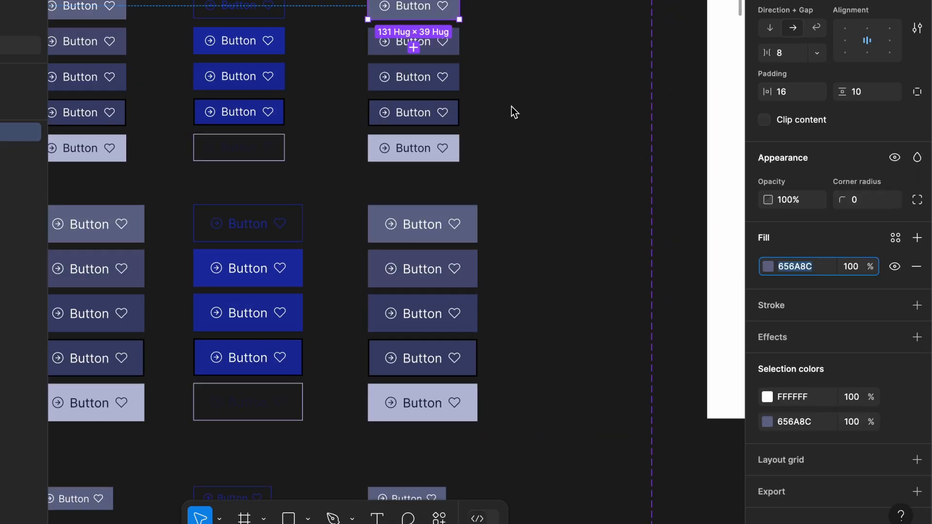
left_click(466, 232, "shift")
scroll(465, 232, "down", 5)
left_click(388, 320, "shift")
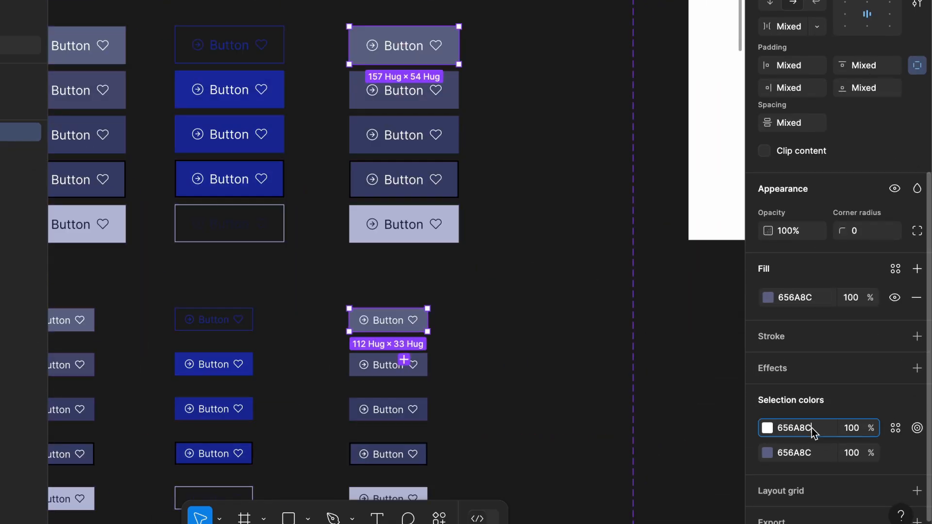
type("656A8C")
key("Return")
left_click(916, 298)
left_click(917, 302)
left_click(818, 327)
type("656A8C")
key("Return")
- Set the fill of the second right-column button and its small match to 656A8C
left_click(404, 90)
left_click(389, 364, "shift")
left_click(801, 323)
type("656A8C")
key("Return")
- Fill four more grey right-column buttons with 656A8C, adjusted to 565C83
left_click(404, 135)
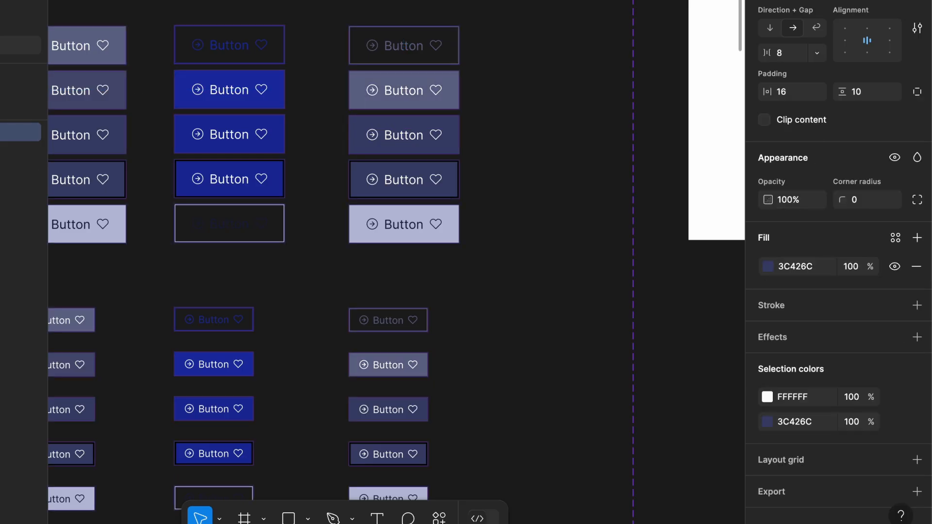
left_click(443, 194, "shift")
left_click(388, 409, "shift")
left_click(389, 454, "shift")
left_click(801, 324)
type("656A8C")
key("Return")
left_click(768, 324)
left_click_drag(639, 275, 625, 249)
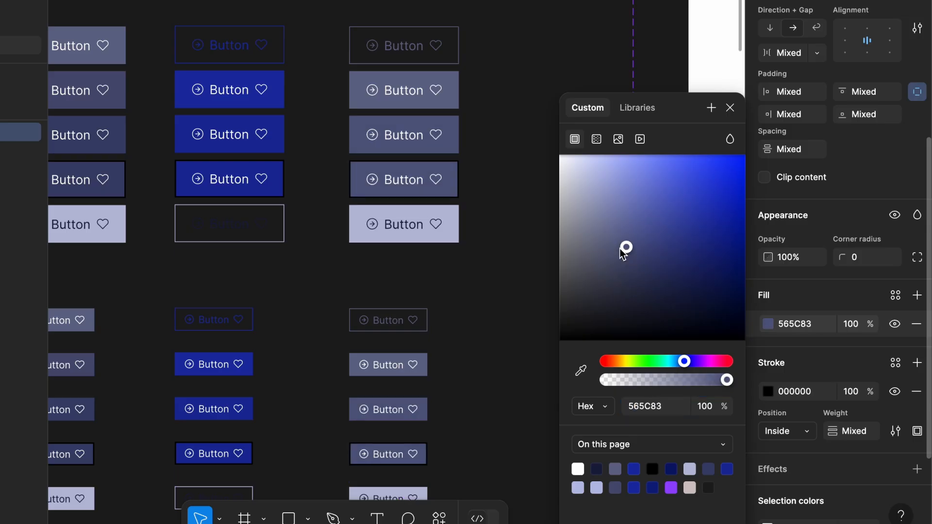
- Make the large and small disabled buttons unfilled with a B9BDD8 stroke
left_click(404, 229)
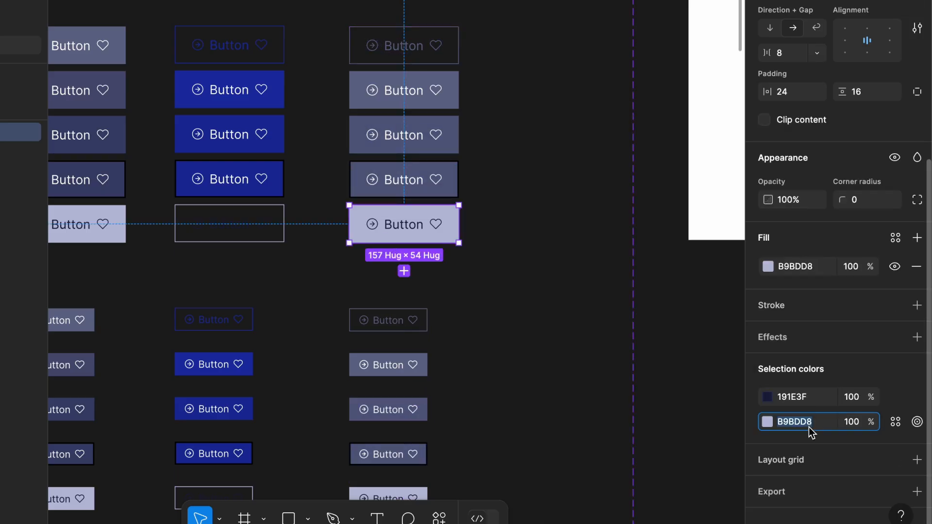
scroll(397, 481, "down", 2)
left_click(395, 450, "shift")
left_click(917, 323)
left_click(918, 326)
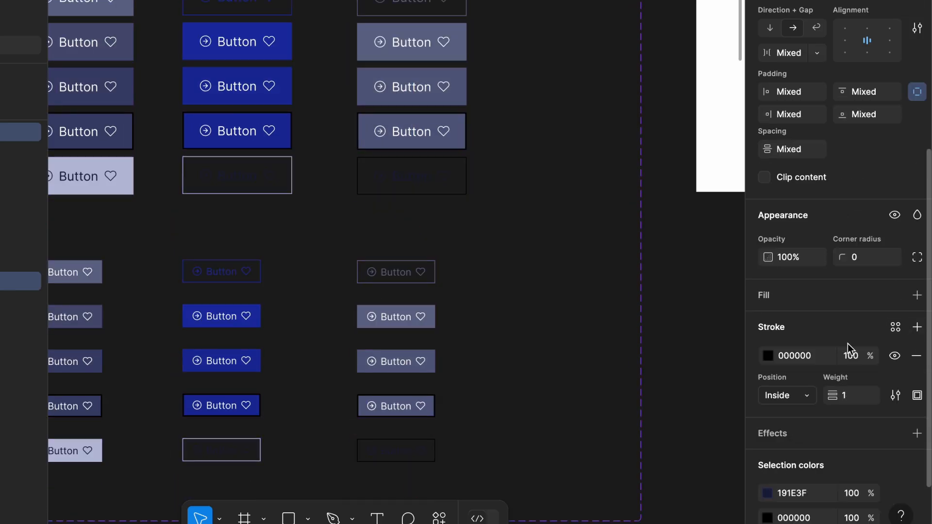
left_click(820, 357)
type("B9BDD8")
key("Return")
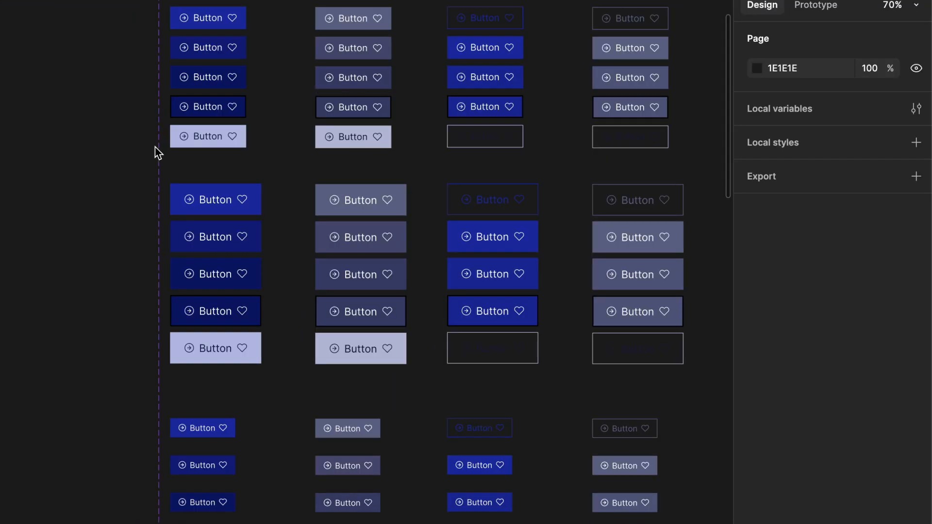
- Add a variant property named outline with value true to the Button component set
scroll(155, 146, "up", 5)
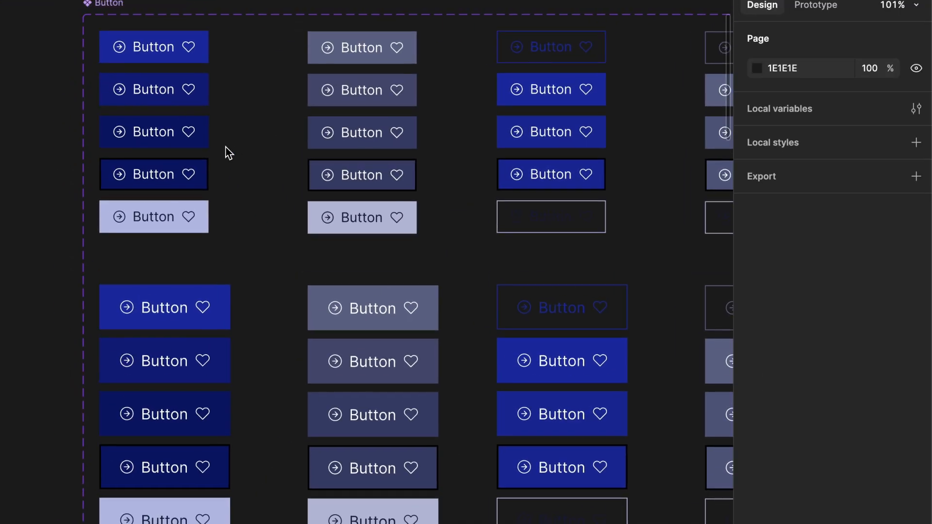
scroll(229, 153, "down", 2)
left_click(127, 15)
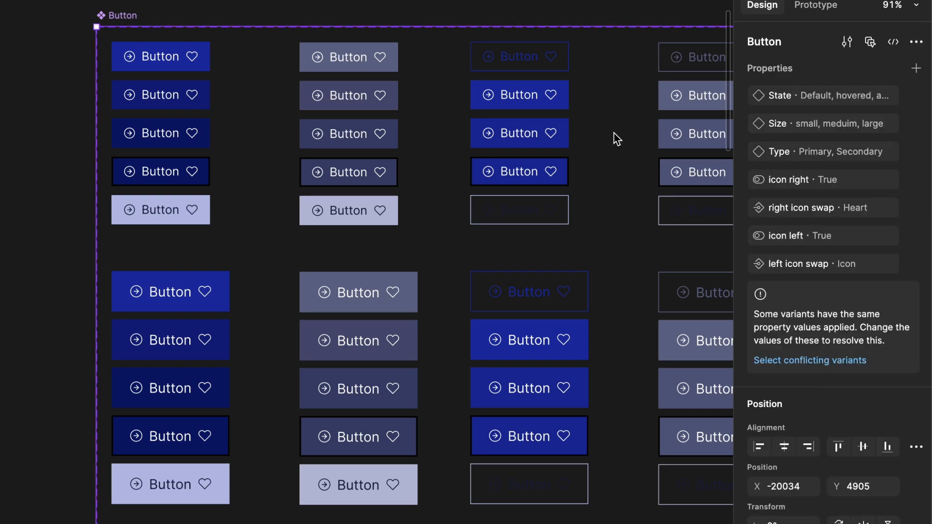
left_click(915, 70)
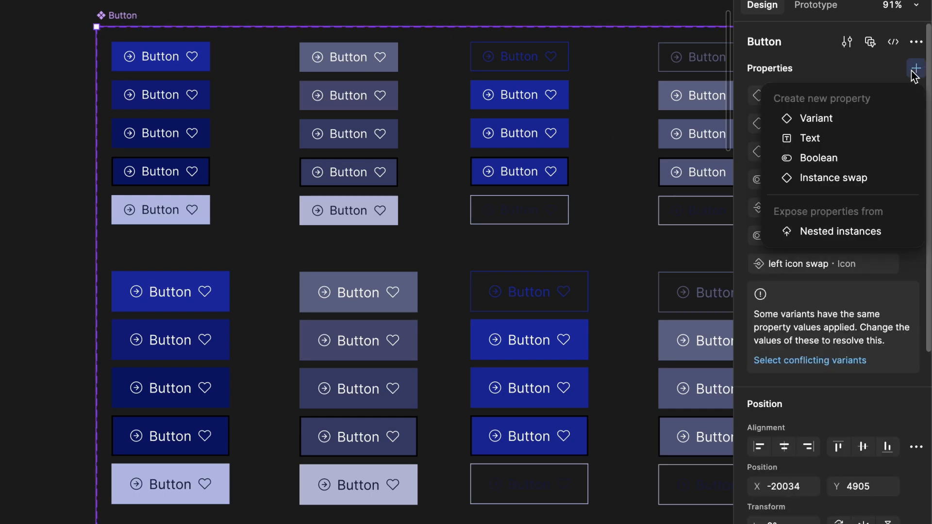
left_click(831, 120)
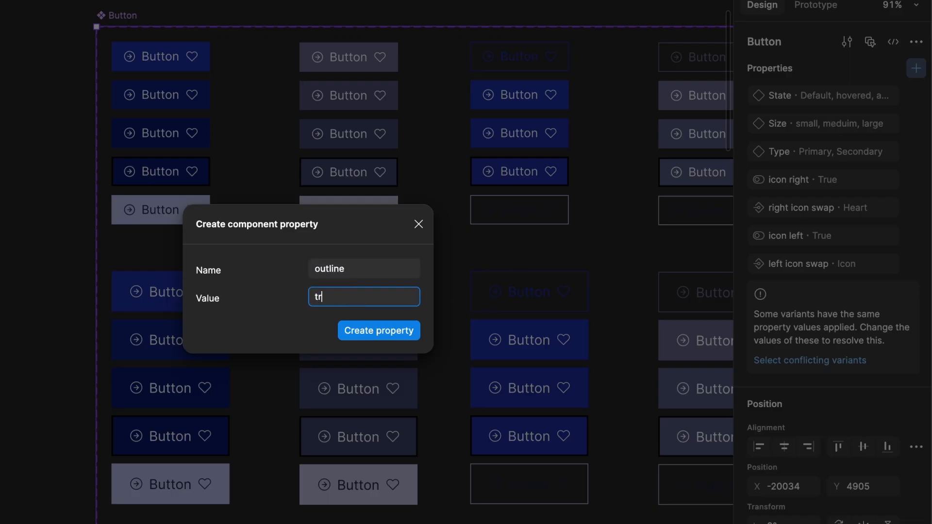
left_click(395, 332)
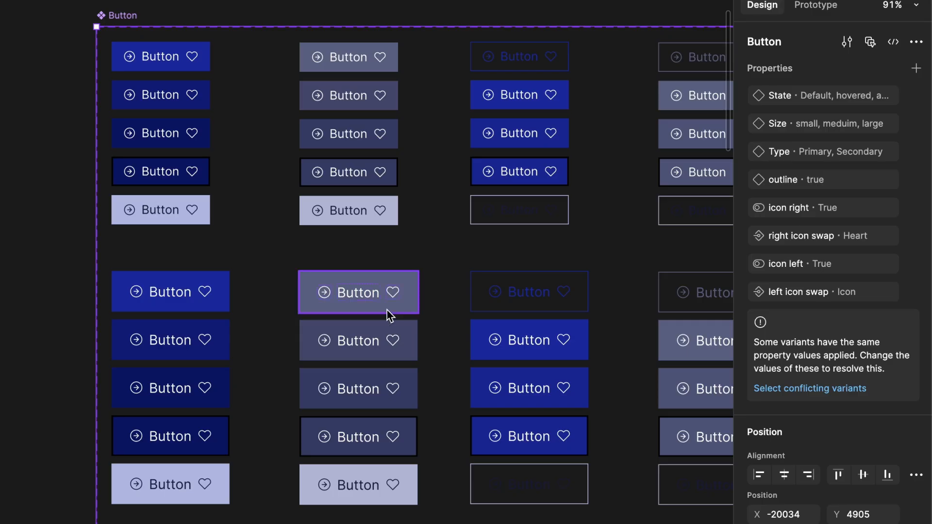
- Marquee-select all variants in the first two filled columns
scroll(431, 309, "down", 3)
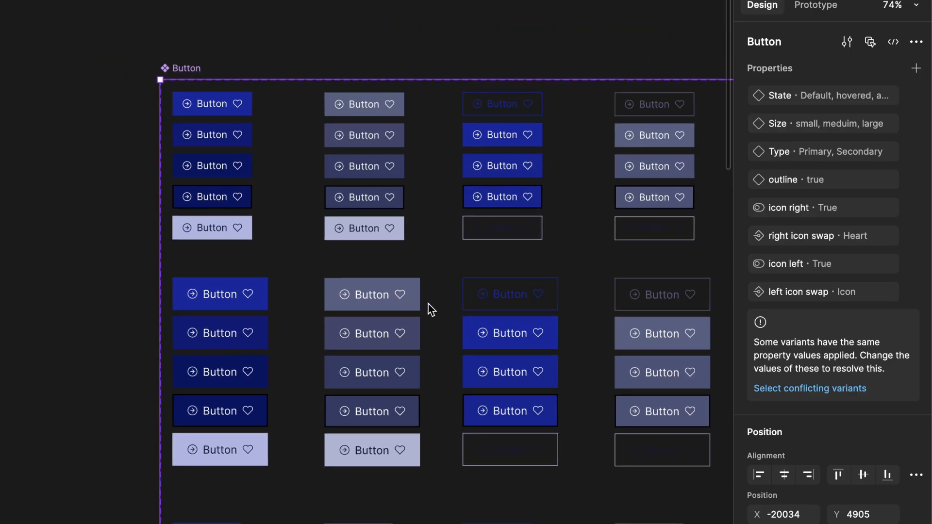
scroll(524, 277, "down", 3)
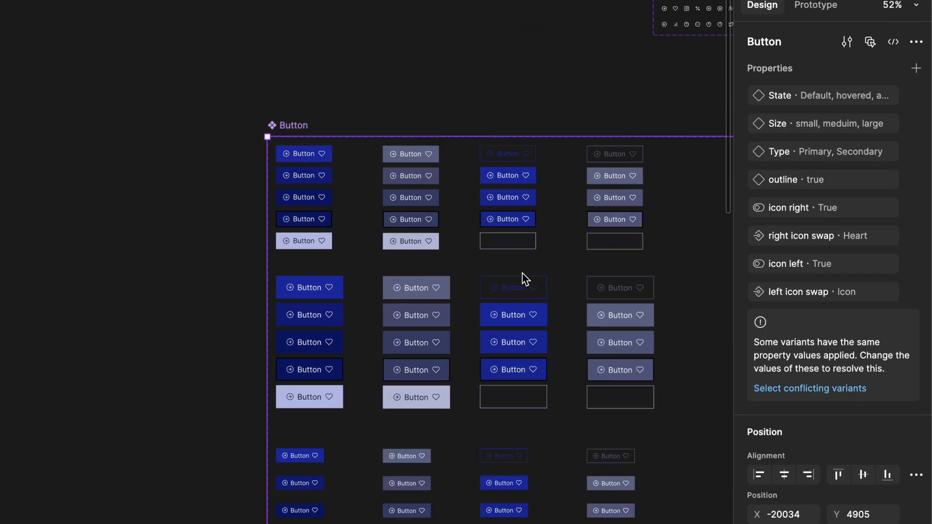
scroll(583, 340, "down", 1)
left_click(630, 416)
left_click(387, 521)
left_click_drag(410, 522, 260, 114)
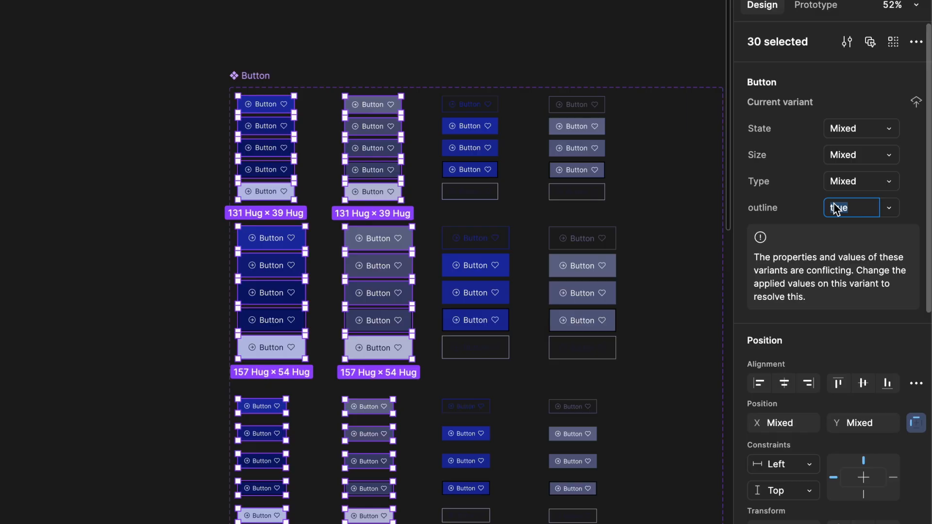
- Set the test button instance's State to Default and turn on outline
key("Escape")
scroll(404, 191, "up", 5)
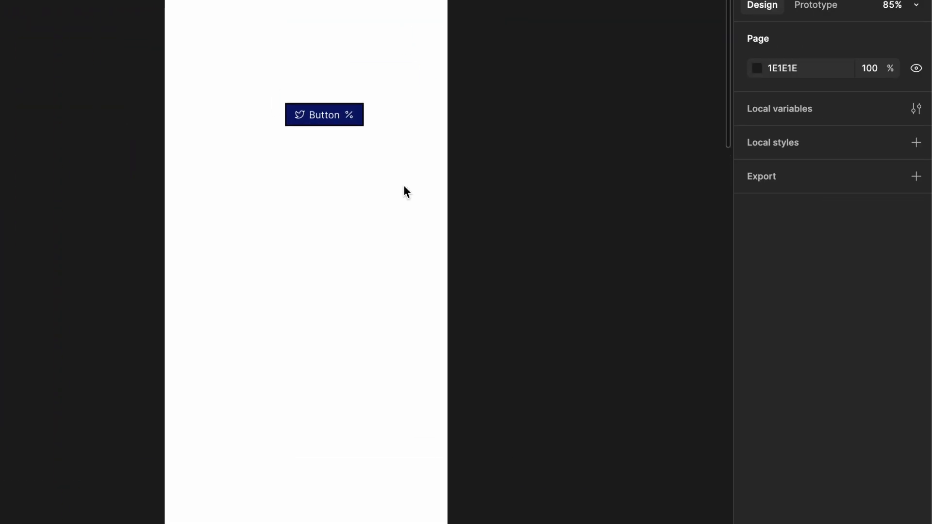
scroll(393, 170, "up", 4)
left_click(383, 141)
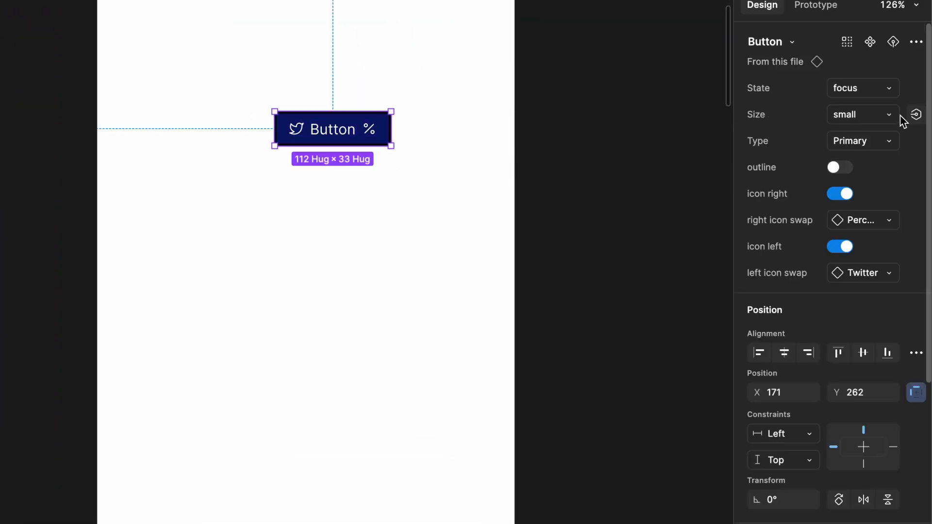
left_click(869, 87)
left_click(786, 27)
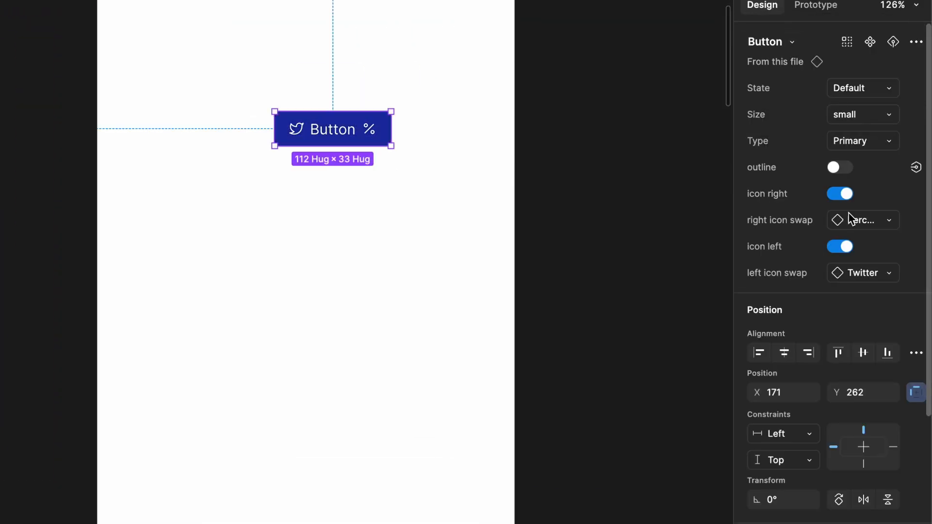
left_click(844, 168)
- Try Type Secondary then back to Primary, and Size medium then large
left_click(859, 146)
left_click(855, 156)
left_click(859, 148)
left_click(845, 121)
left_click(855, 117)
left_click(850, 133)
left_click(852, 117)
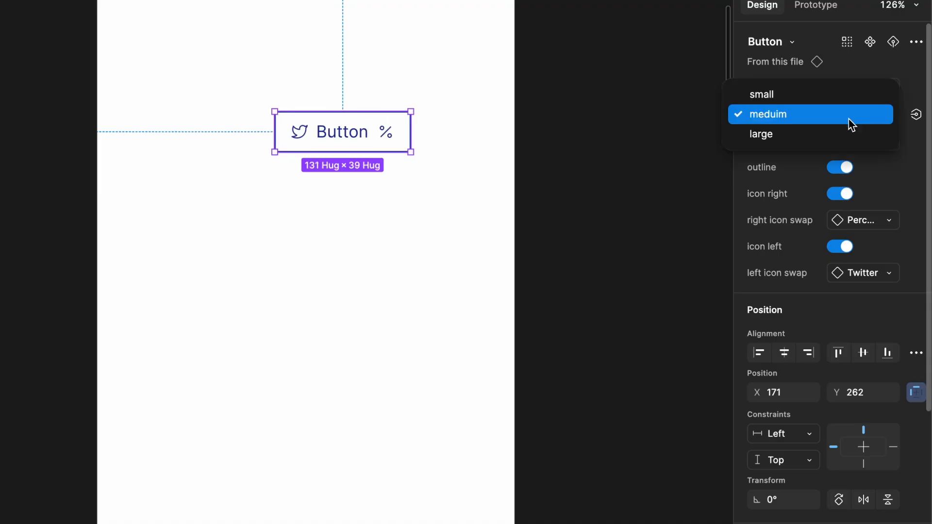
left_click(845, 134)
- Toggle the left and right icons off and on, then swap the left icon to Play circle
left_click(854, 193)
left_click(846, 223)
left_click(846, 223)
left_click(848, 195)
left_click(865, 272)
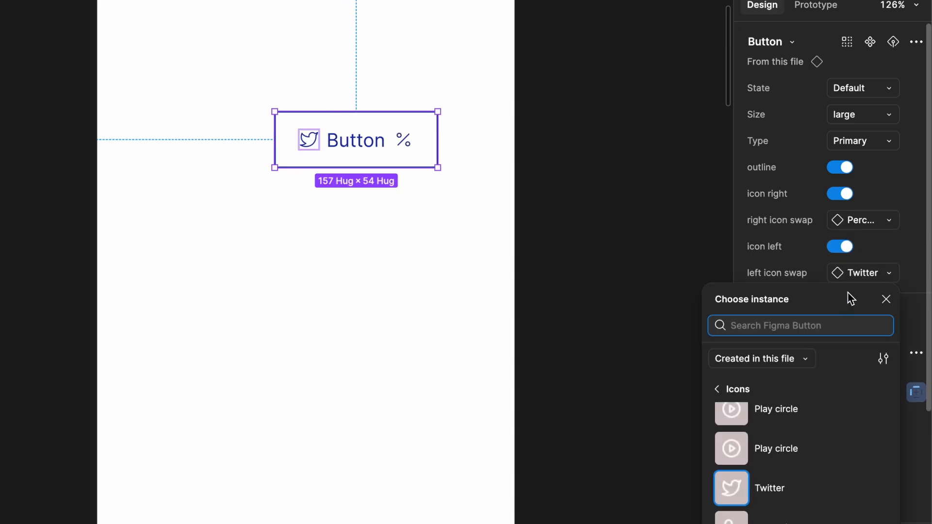
left_click(786, 447)
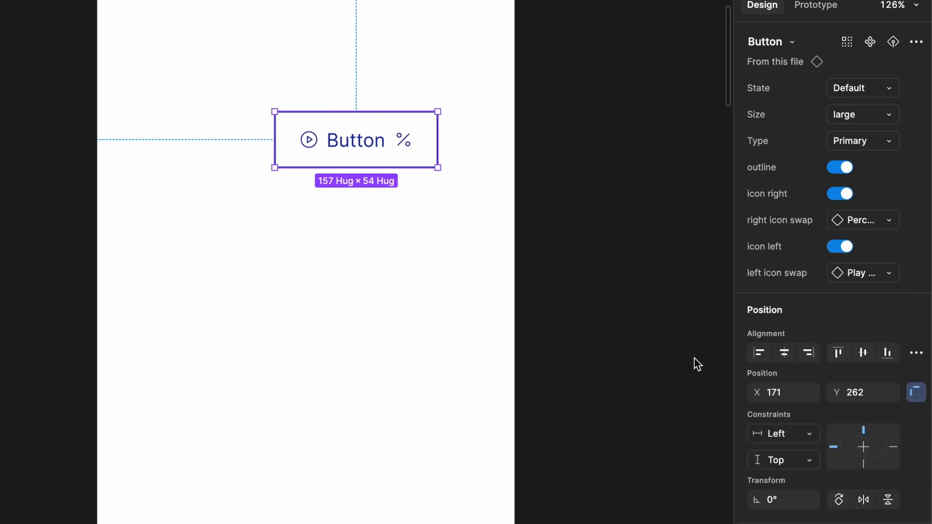
- Deselect the instance and marquee-select all the button variants
left_click(656, 293)
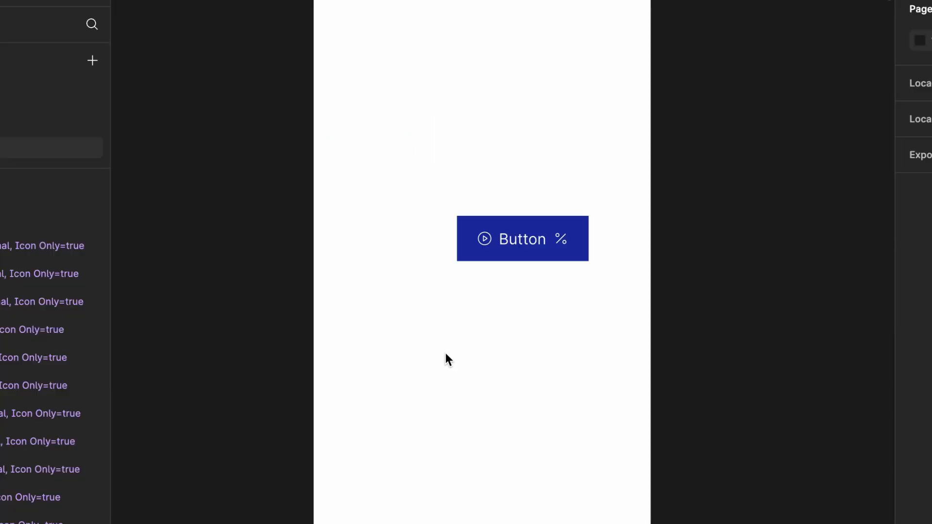
scroll(444, 351, "down", 1)
scroll(445, 351, "up", 3)
scroll(447, 321, "down", 5)
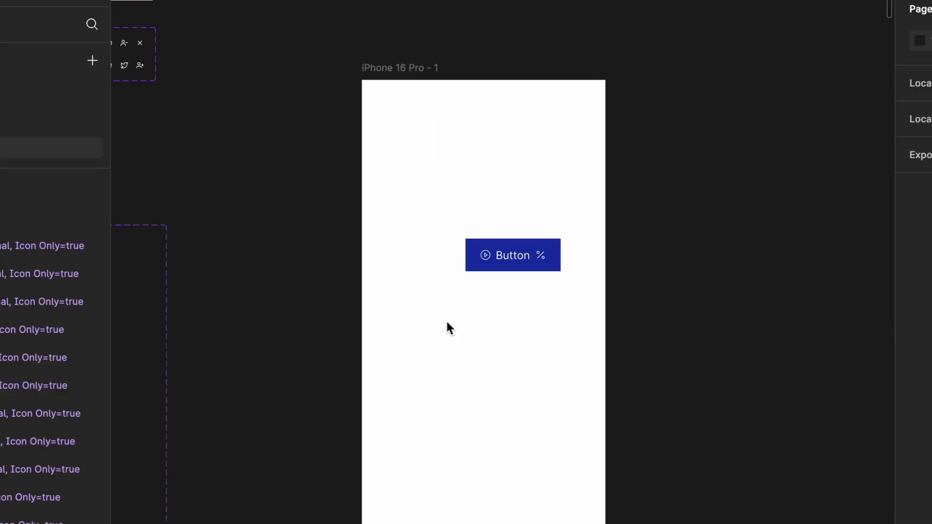
scroll(447, 321, "left", 10)
scroll(446, 321, "down", 3)
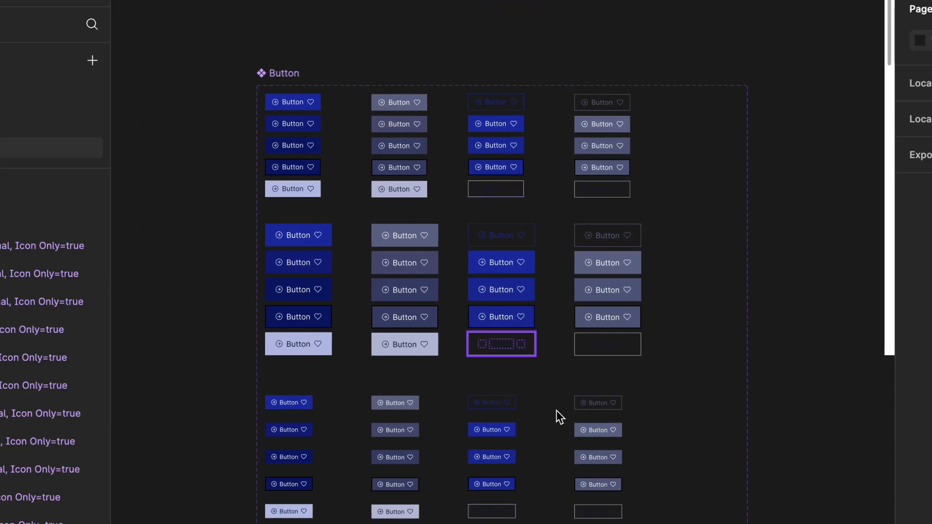
left_click_drag(647, 520, 277, 102)
- Duplicate all button variants, place the copies below, and enlarge the Button component set to fit them
key("ctrl+d")
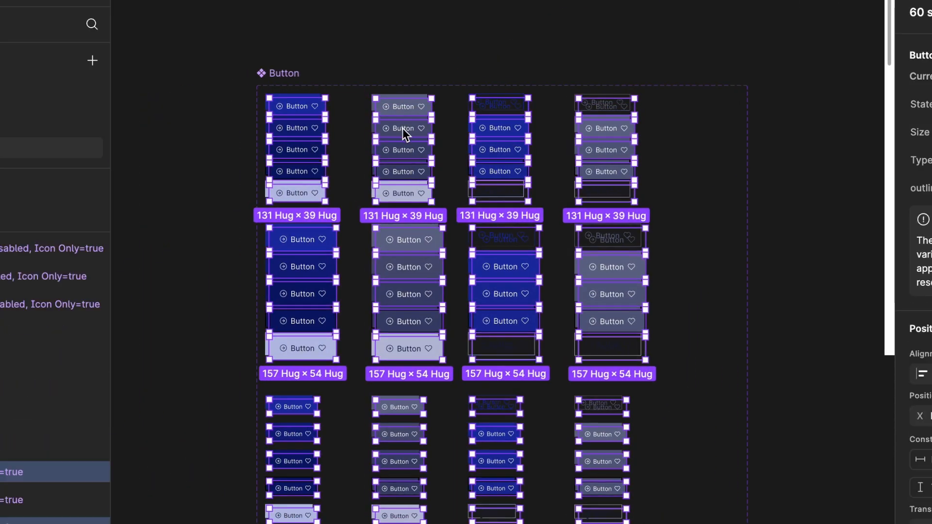
scroll(403, 128, "down", 2)
left_click_drag(401, 223, 415, 438)
key("ctrl+z")
scroll(415, 439, "down", 5)
scroll(416, 441, "left", 5)
scroll(416, 441, "down", 1)
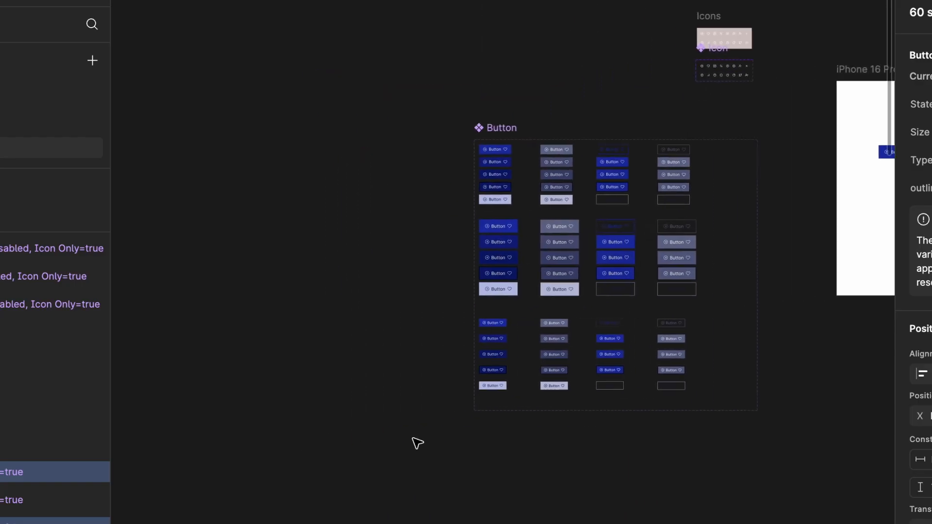
scroll(418, 429, "down", 2)
scroll(418, 429, "left", 2)
left_click_drag(537, 89, 359, 34)
left_click_drag(615, 313, 611, 523)
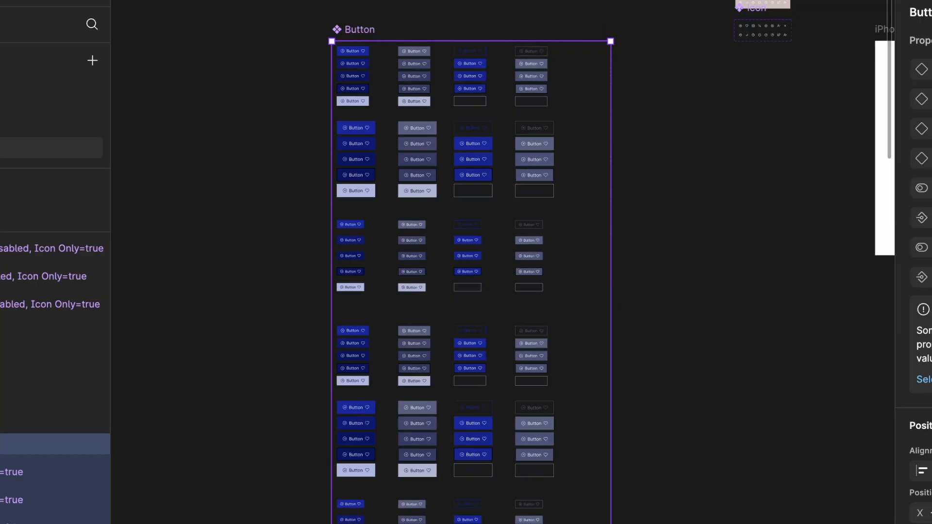
- Multi-select the 'Button' text labels in the duplicated small and medium variants
scroll(403, 413, "up", 5)
left_click(228, 127, "ctrl")
left_click_drag(442, 125, 789, 168)
left_click(786, 194, "shift")
left_click(786, 231, "shift")
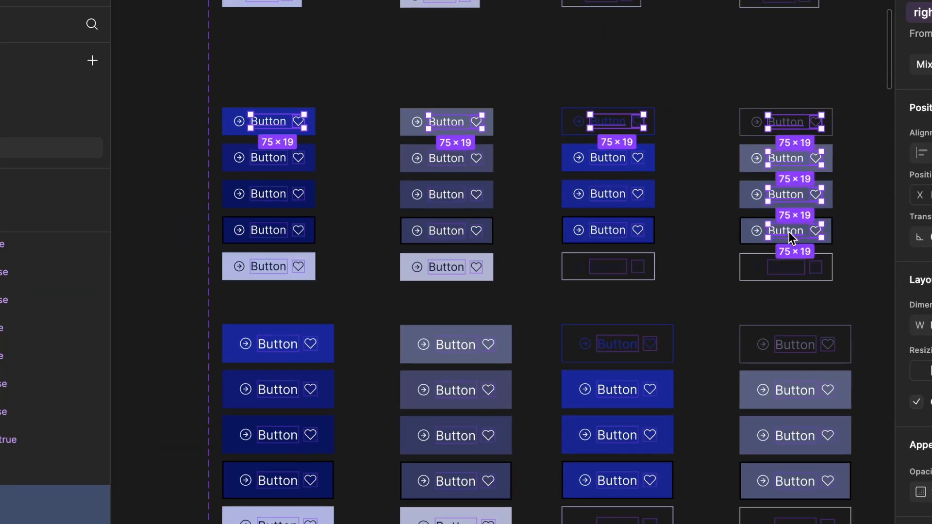
left_click(607, 231, "shift")
left_click(607, 194, "shift")
left_click(607, 157, "shift")
left_click(446, 159, "shift")
left_click(268, 158, "shift")
left_click(268, 230, "shift")
left_click(446, 231, "shift")
left_click(268, 266, "shift")
left_click(608, 266, "shift")
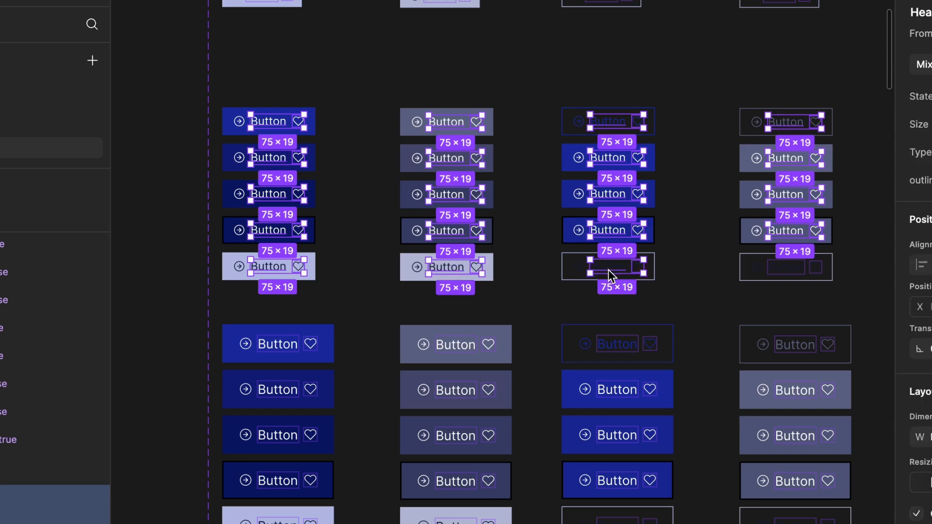
scroll(757, 252, "down", 3)
left_click(750, 210, "shift")
left_click(751, 391, "shift")
left_click(572, 391, "shift")
left_click(572, 345, "shift")
left_click(572, 301, "shift")
left_click(572, 255, "shift")
scroll(573, 252, "left", 3)
left_click(411, 210, "shift")
left_click(411, 256, "shift")
left_click(342, 360, "shift")
left_click(342, 262, "shift")
scroll(335, 243, "down", 8)
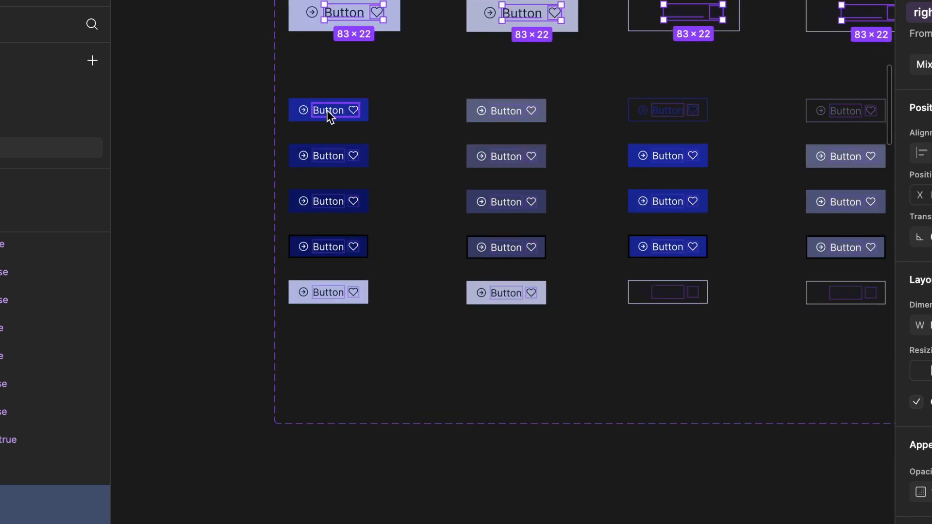
left_click(329, 110, "shift")
left_click(328, 201, "shift")
left_click(328, 247, "shift")
left_click(329, 293, "shift")
left_click(505, 293, "shift")
left_click(506, 247, "shift")
left_click(506, 202, "shift")
left_click(502, 156, "shift")
left_click(507, 111, "shift")
scroll(534, 146, "right", 3)
left_click(587, 145, "shift")
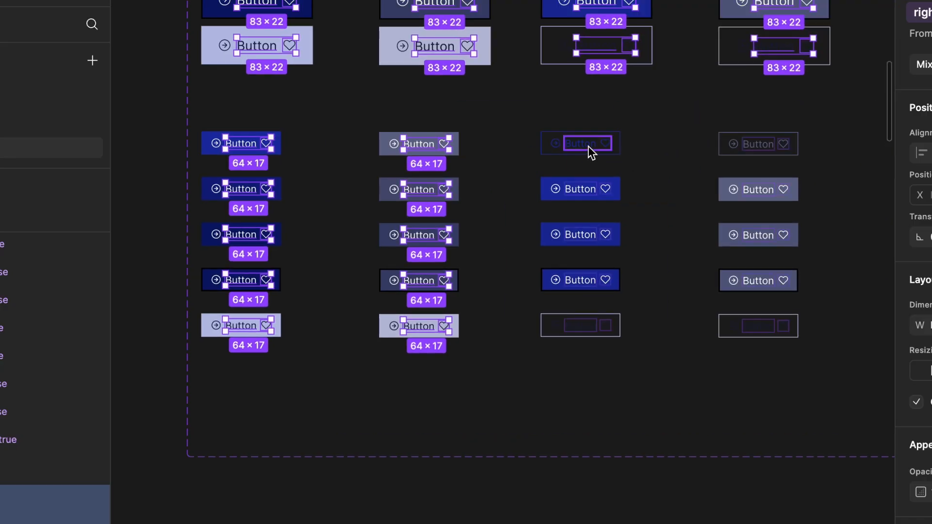
left_click(583, 189, "shift")
left_click(582, 235, "shift")
- Delete the selected Button labels, plus the one remaining label in the third column
key("Delete")
scroll(759, 152, "down", 3)
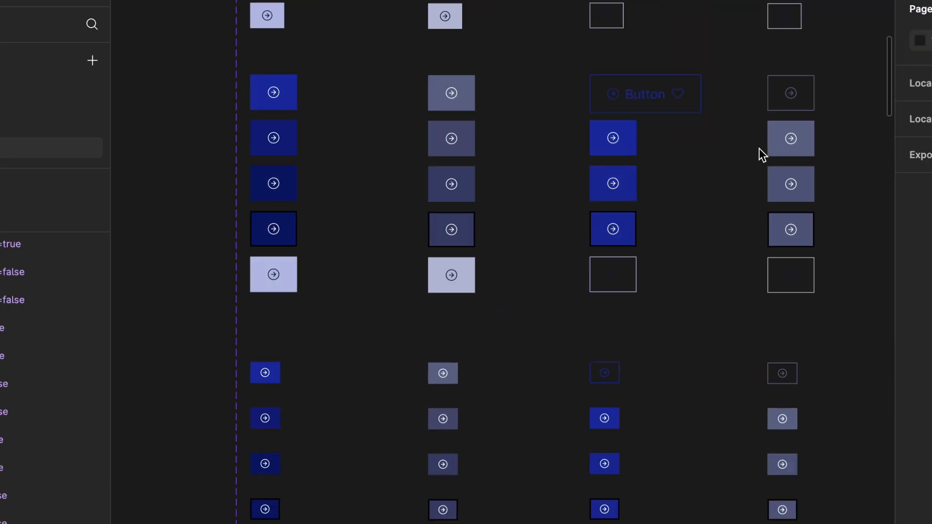
scroll(759, 152, "up", 1)
left_click(680, 146)
key("Delete")
scroll(445, 100, "up", 3)
scroll(348, 13, "down", 3)
- Multi-select the 16×16 and 18×18 left arrow icons across the larger variant groups
left_click(348, 12)
key("ctrl+a")
scroll(343, 6, "up", 3)
key("Escape")
left_click(340, 3, "ctrl")
left_click(570, 4, "ctrl+shift")
left_click(693, 11, "ctrl+shift")
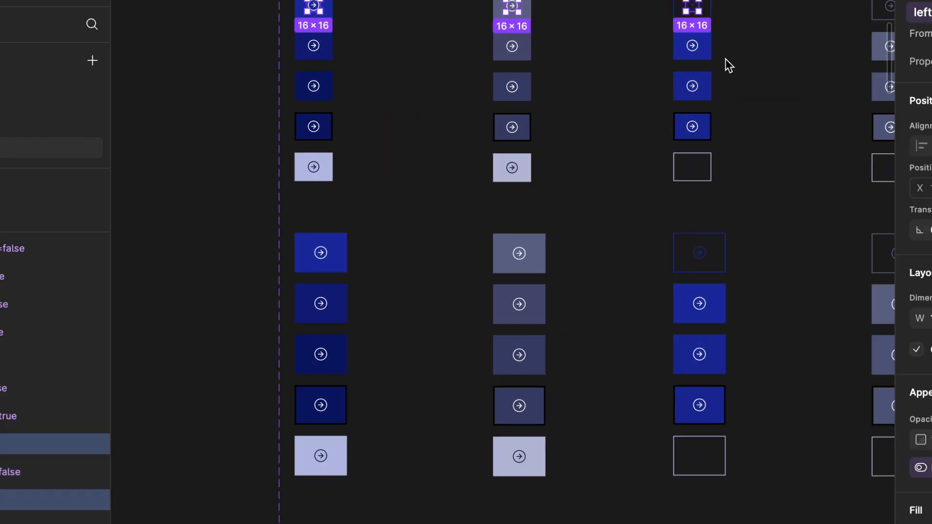
scroll(729, 63, "right", 3)
left_click(822, 30, "ctrl+shift")
left_click(826, 75, "ctrl+shift")
left_click(751, 107, "ctrl+shift")
scroll(751, 108, "up", 3)
left_click(745, 172, "ctrl+shift")
left_click(745, 235, "ctrl+shift")
left_click(438, 235, "ctrl+shift")
left_click(438, 171, "ctrl+shift")
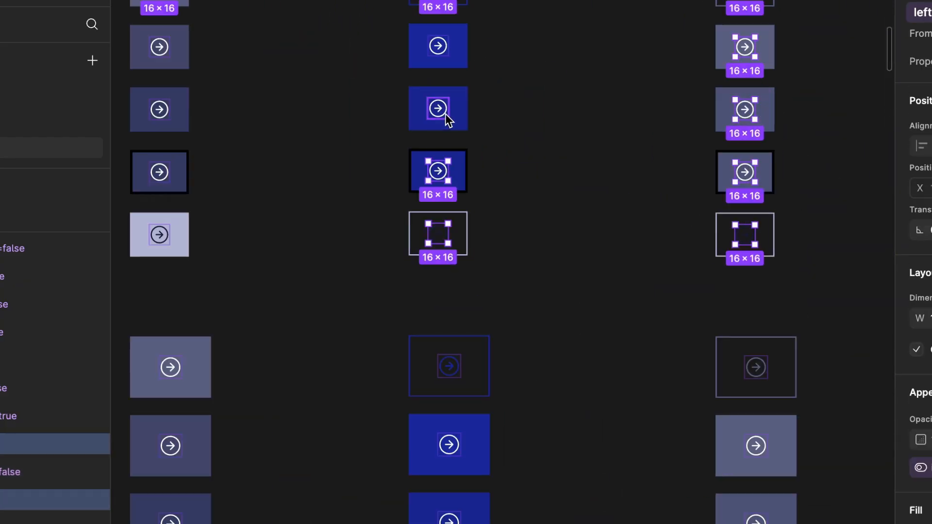
left_click(438, 108, "ctrl+shift")
left_click(438, 45, "ctrl+shift")
scroll(383, 28, "left", 5)
scroll(382, 27, "down", 1)
scroll(378, 142, "right", 5)
left_click(401, 130, "ctrl+shift")
left_click(401, 73, "ctrl+shift")
left_click(401, 12, "ctrl+shift")
scroll(401, 29, "down", 3)
left_click(381, 181, "ctrl+shift")
left_click(382, 260, "ctrl+shift")
left_click(390, 505, "ctrl+shift")
left_click(688, 417, "ctrl+shift")
left_click(688, 339, "ctrl+shift")
left_click(688, 260, "ctrl+shift")
left_click(688, 182, "ctrl+shift")
scroll(678, 167, "right", 8)
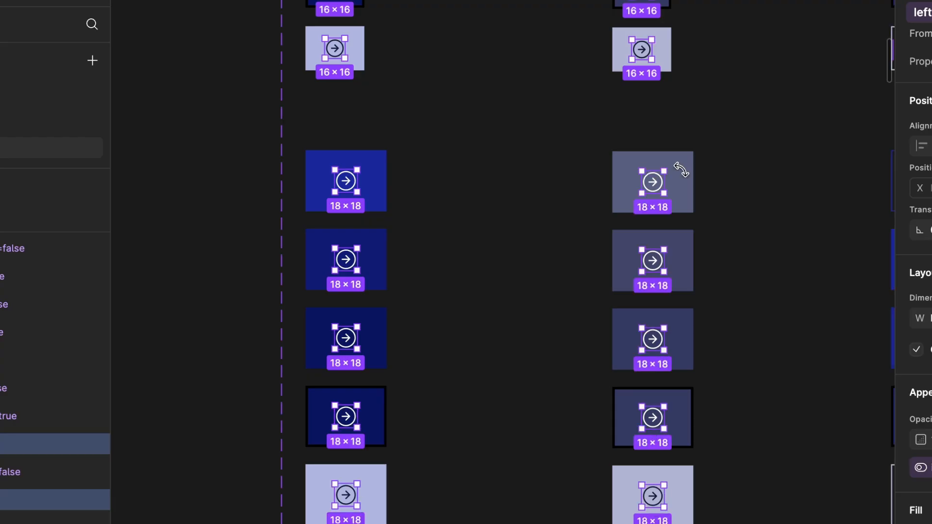
left_click(739, 186, "ctrl+shift")
left_click(739, 264, "ctrl+shift")
left_click(747, 498, "ctrl+shift")
left_click(431, 498, "ctrl+shift")
left_click(431, 420, "ctrl+shift")
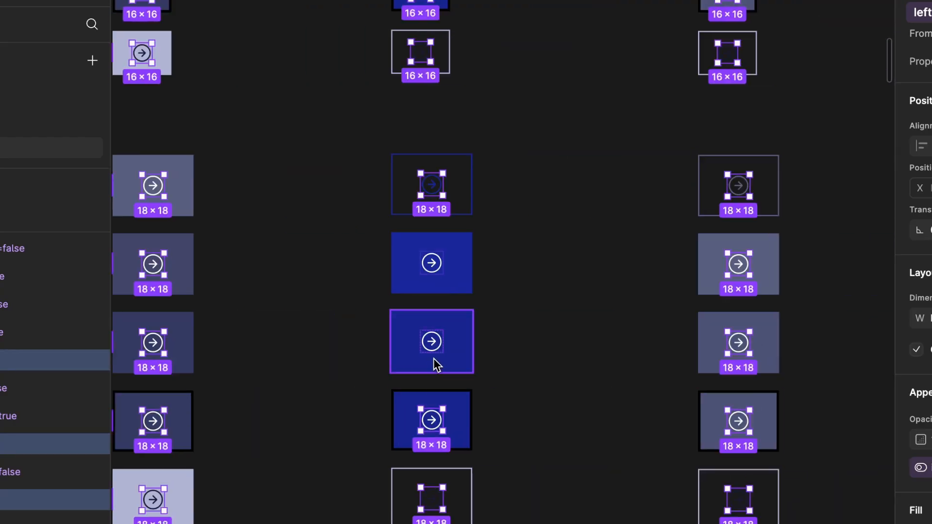
scroll(354, 308, "down", 5)
- Add the 14×14 left arrow icons of the small variants to the selection
left_click(272, 274, "ctrl+shift")
left_click(543, 272, "ctrl+shift")
left_click(815, 248, "ctrl+shift")
left_click(811, 320, "ctrl+shift")
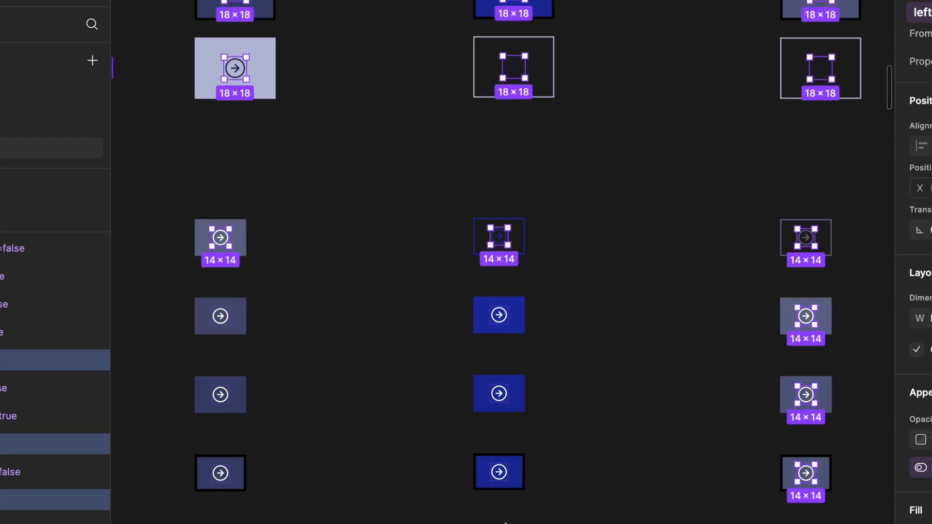
left_click(499, 471, "ctrl+shift")
left_click(499, 394, "ctrl+shift")
left_click(499, 316, "ctrl+shift")
left_click(220, 316, "ctrl+shift")
left_click(220, 394, "ctrl+shift")
left_click(221, 473, "ctrl+shift")
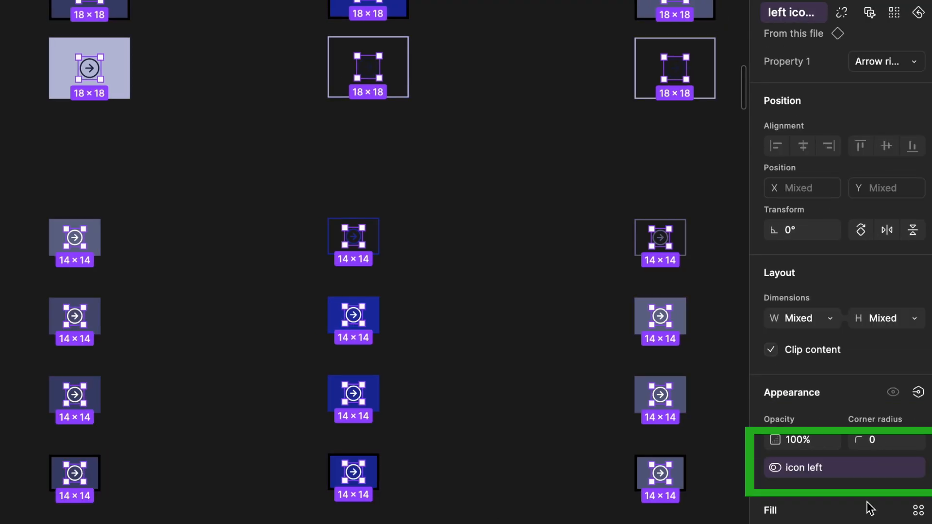
- Add a variant property named 'icon only' with value 'true' to the Button component set
scroll(624, 510, "down", 3)
left_click(193, 243)
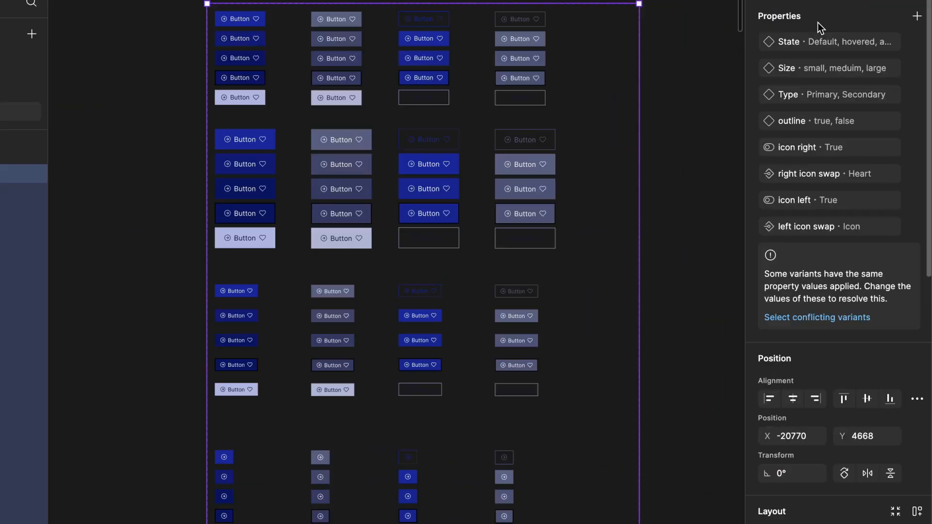
left_click(720, 33)
scroll(720, 33, "down", 3)
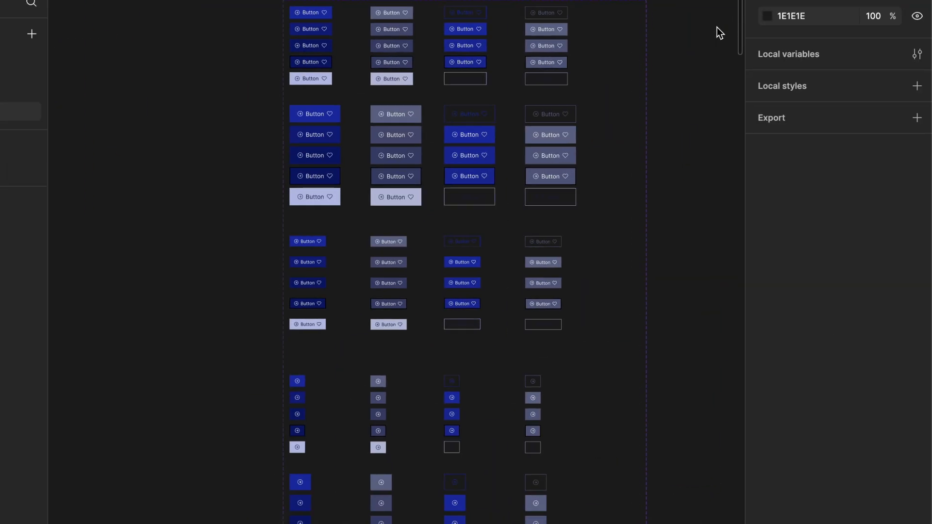
scroll(720, 33, "up", 1)
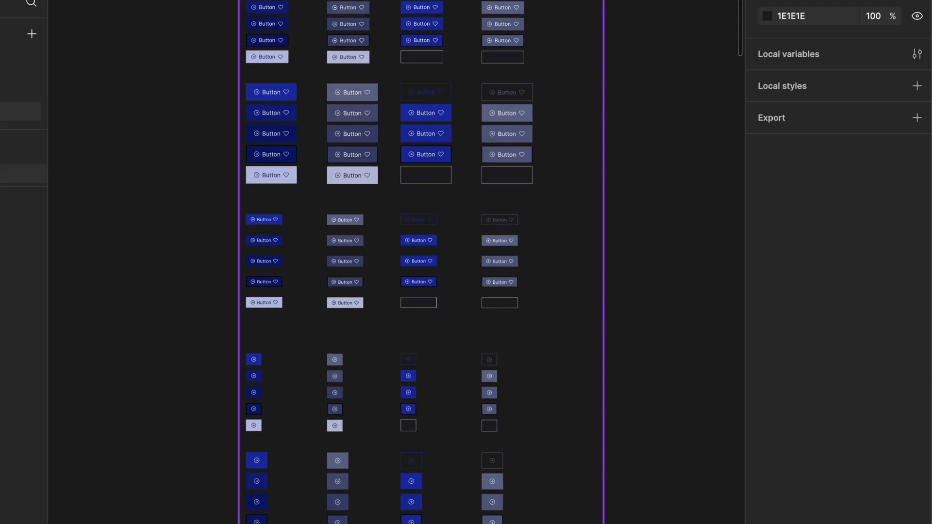
left_click(582, 194)
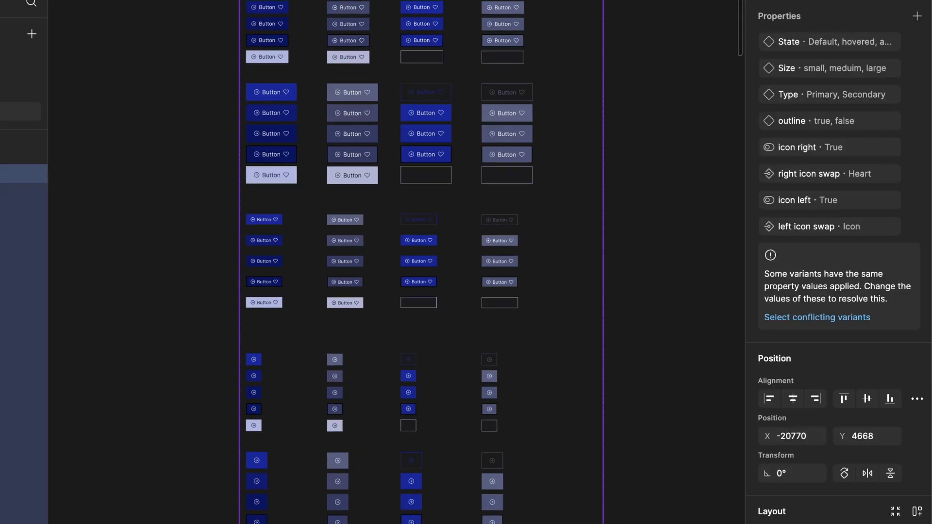
left_click(917, 17)
left_click(859, 60)
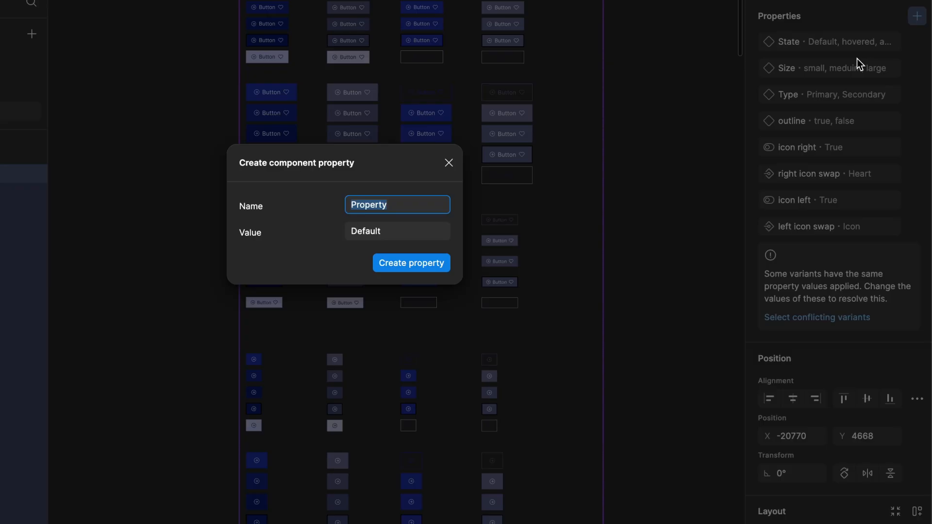
type("icon only")
left_click(391, 229)
type("true")
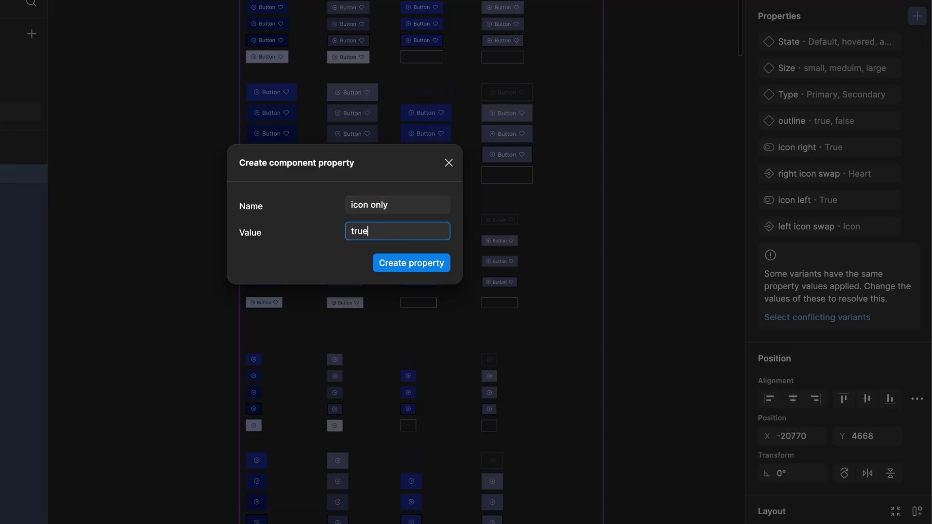
left_click(399, 263)
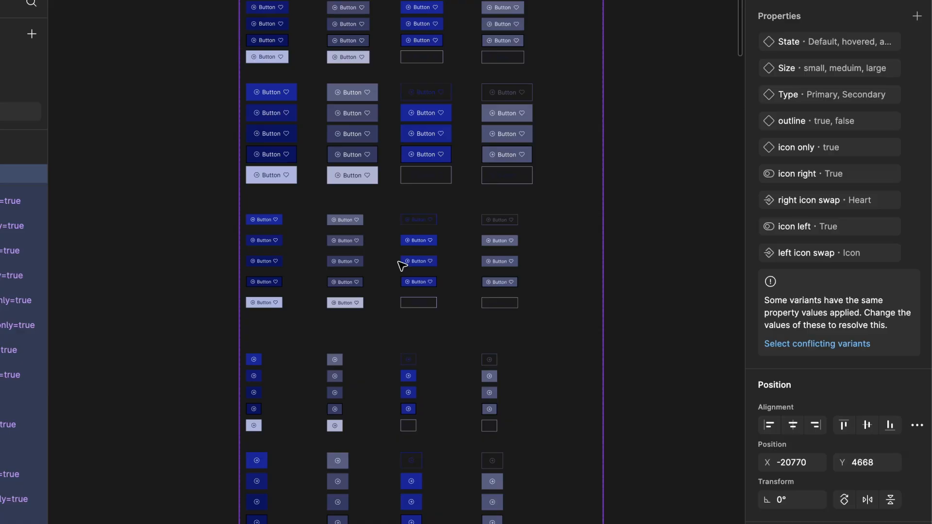
left_click(508, 305)
- Change 'icon only' to 'false' for all labelled button variants, then reselect the Button set
left_click(545, 323)
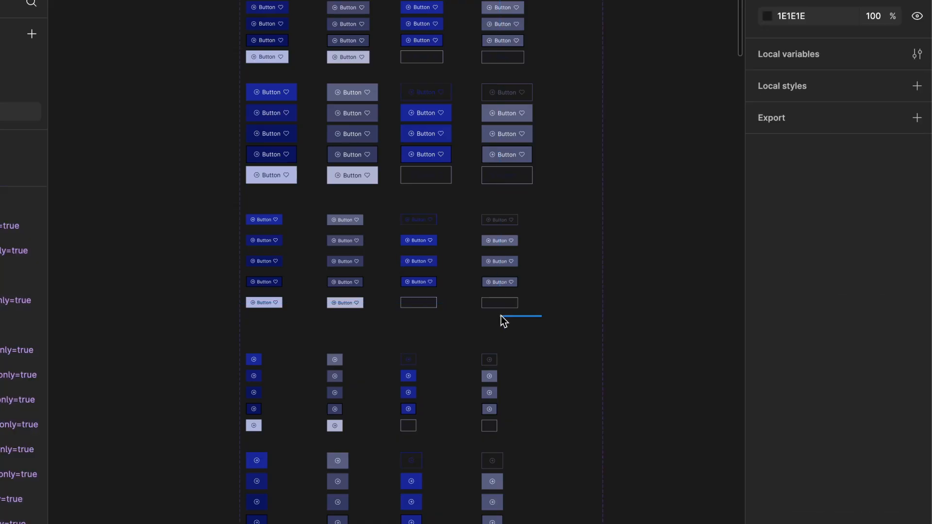
left_click_drag(501, 315, 260, 2)
left_click(859, 173)
type("false")
key("Return")
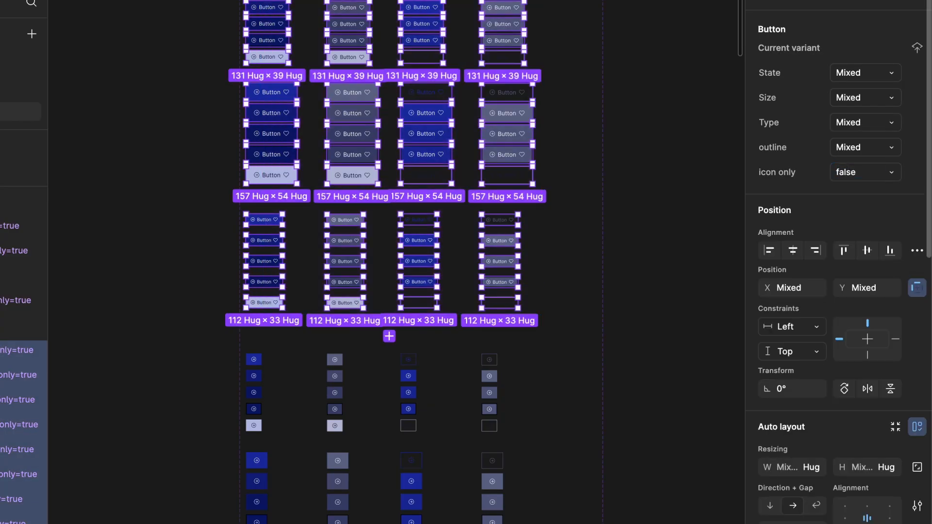
left_click(584, 240)
left_click(232, 4)
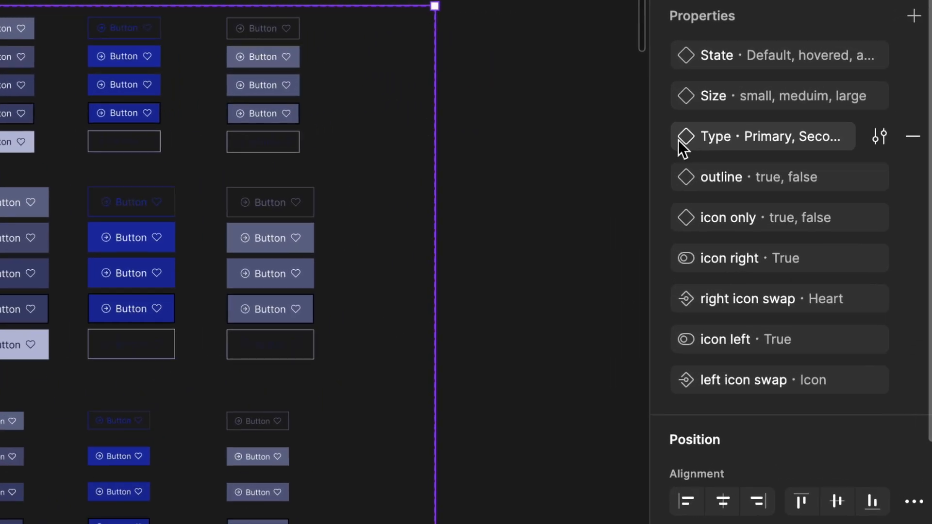
- Reorder properties: Type, Size, outline above State, then icon left and left icon swap above icon right
mouse_move(662, 138)
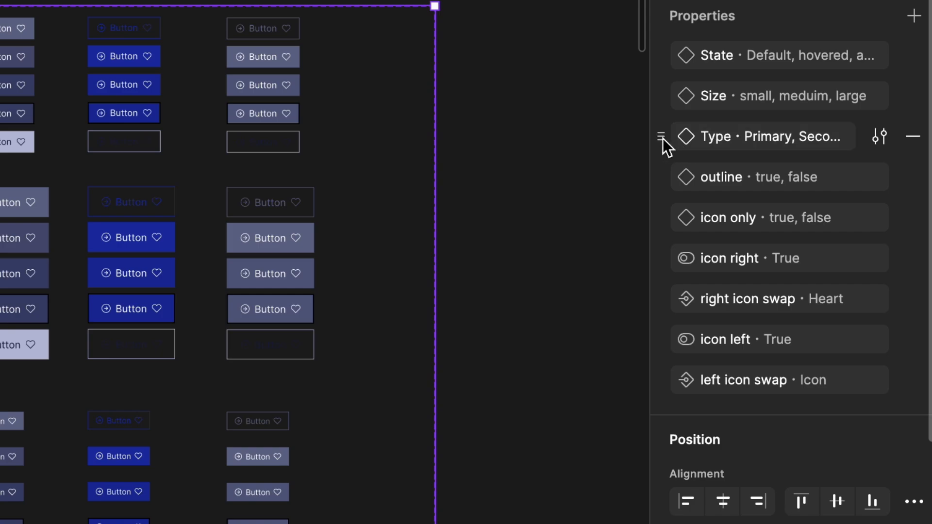
left_click_drag(663, 138, 658, 50)
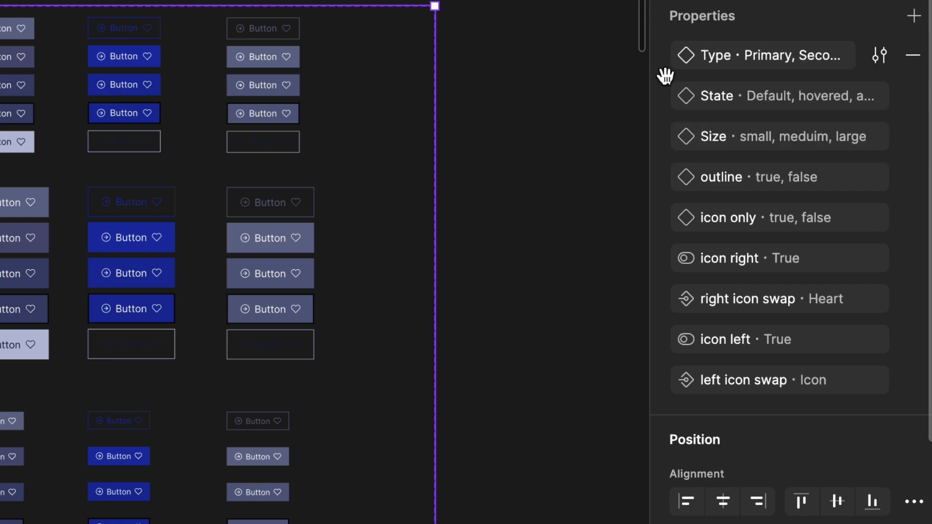
left_click_drag(668, 133, 664, 94)
left_click(666, 177)
left_click_drag(664, 176, 666, 133)
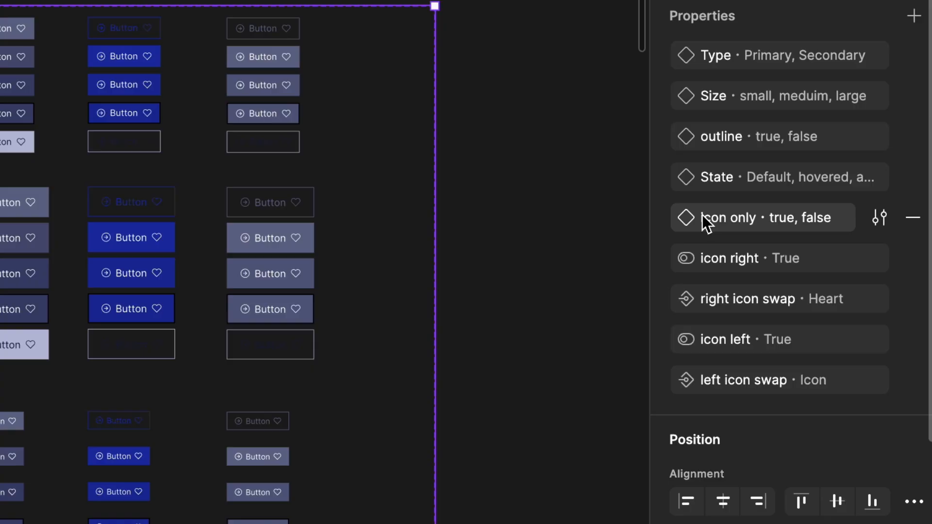
left_click_drag(664, 336, 663, 255)
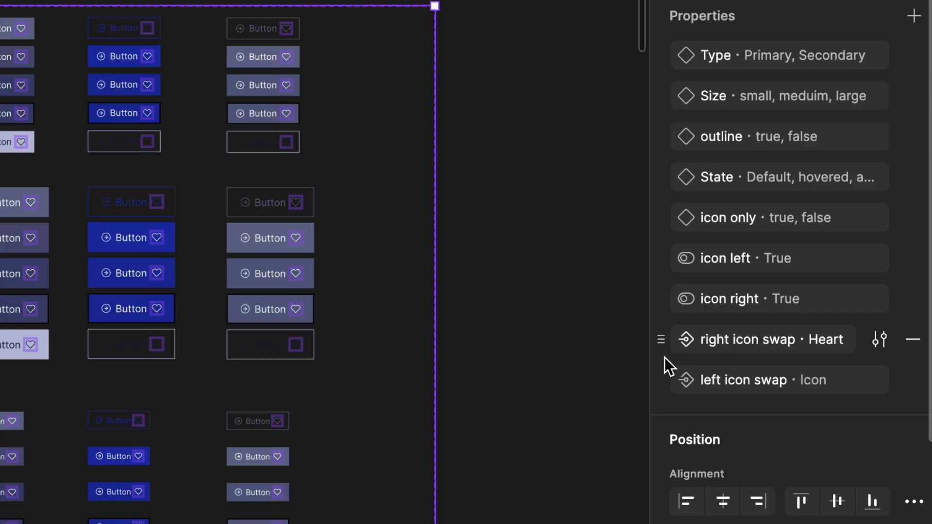
left_click_drag(665, 378, 665, 292)
- Select the test Button instance, try Type Secondary, then return it to Primary
key("Escape")
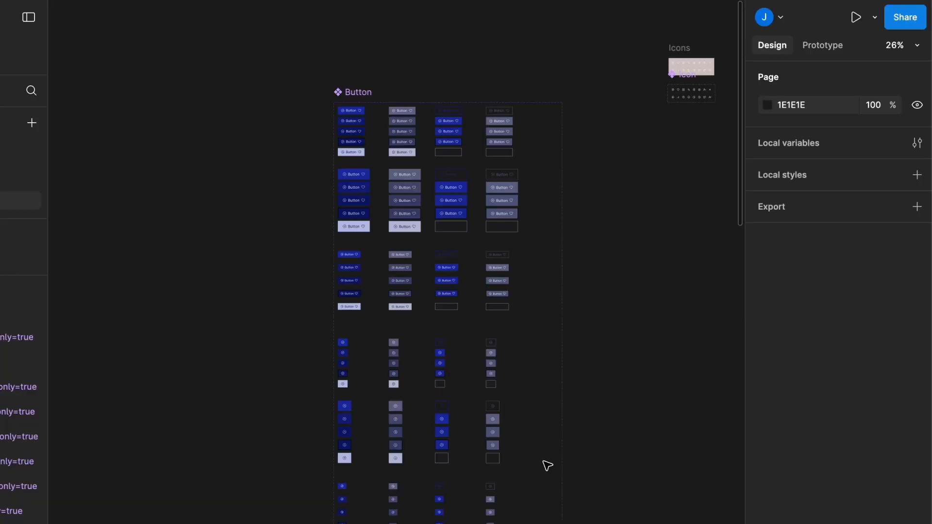
scroll(362, 464, "right", 5)
scroll(378, 137, "up", 10)
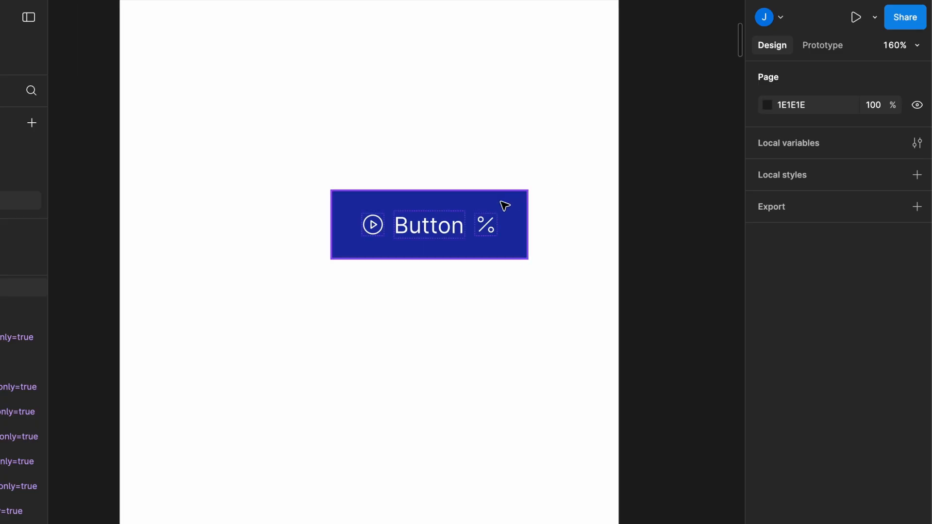
left_click(502, 204)
left_click(854, 124)
left_click(851, 138)
left_click(850, 124)
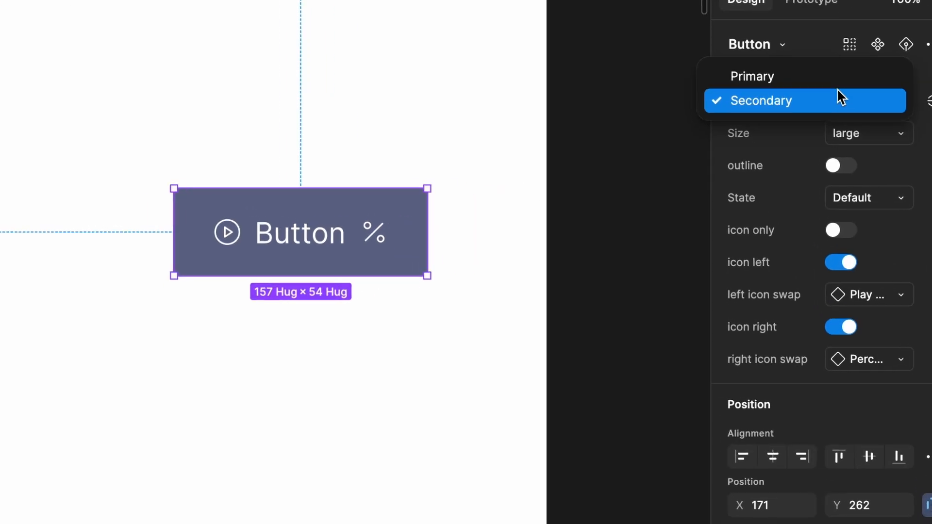
left_click(840, 99)
- Set the instance to meduim size and preview the outlined Secondary look before going back to Primary
left_click(837, 145)
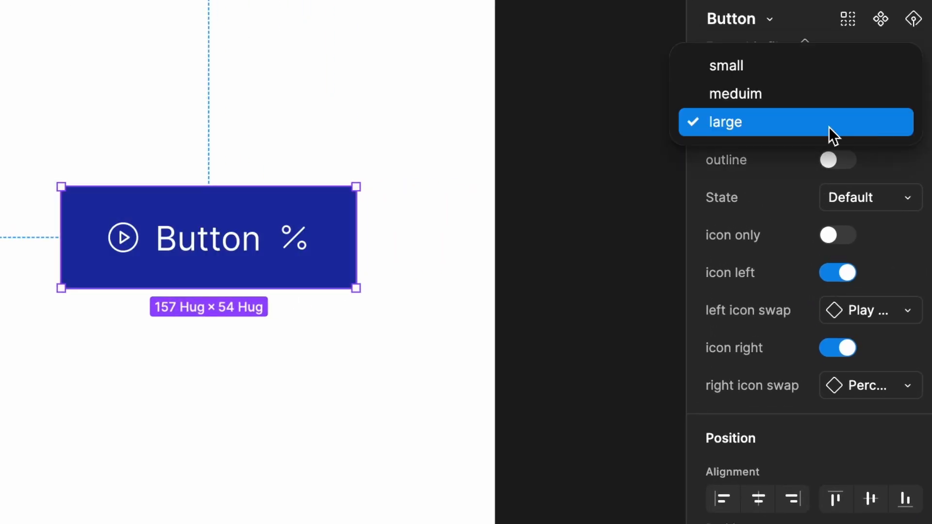
left_click(823, 97)
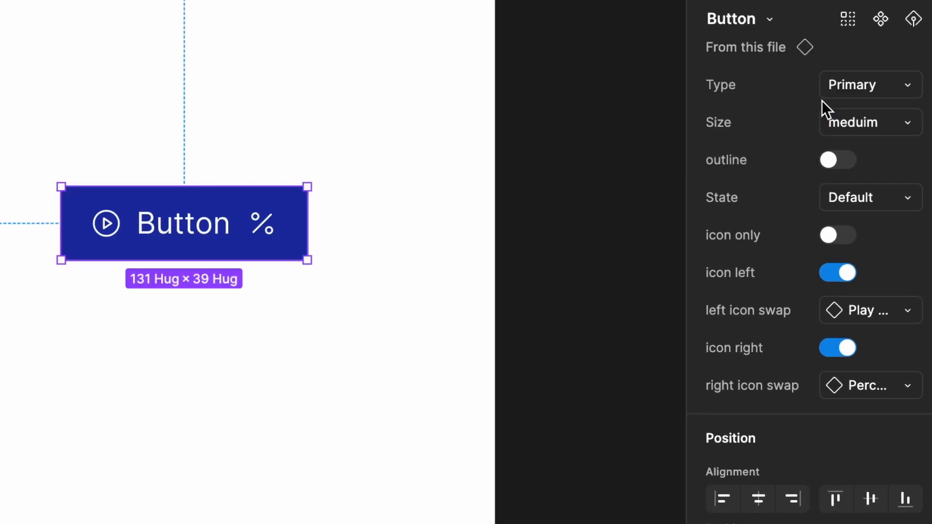
left_click(843, 160)
left_click(847, 127)
left_click(850, 121)
left_click(849, 86)
left_click(825, 110)
left_click(825, 88)
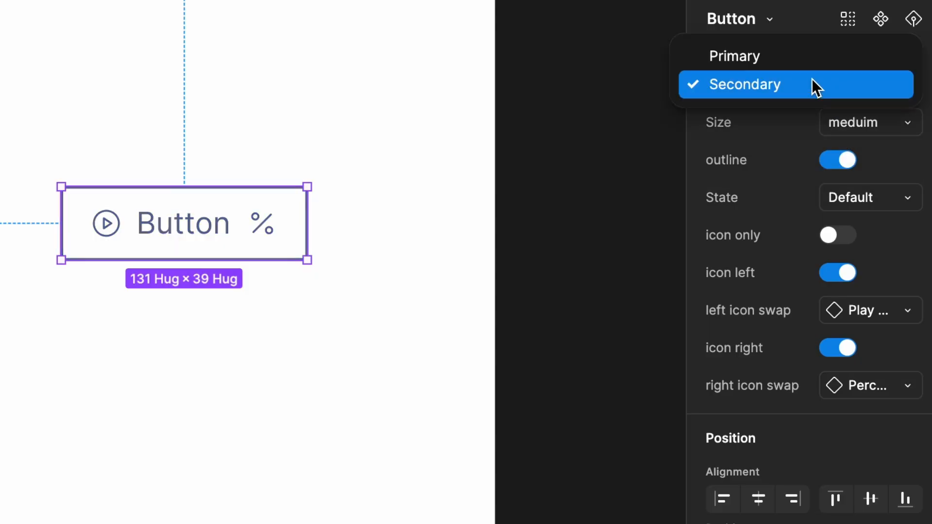
left_click(757, 53)
- Preview the Hover state twice, reset State to Default, and turn outline off
left_click(869, 195)
left_click(858, 224)
left_click(869, 210)
left_click(840, 170)
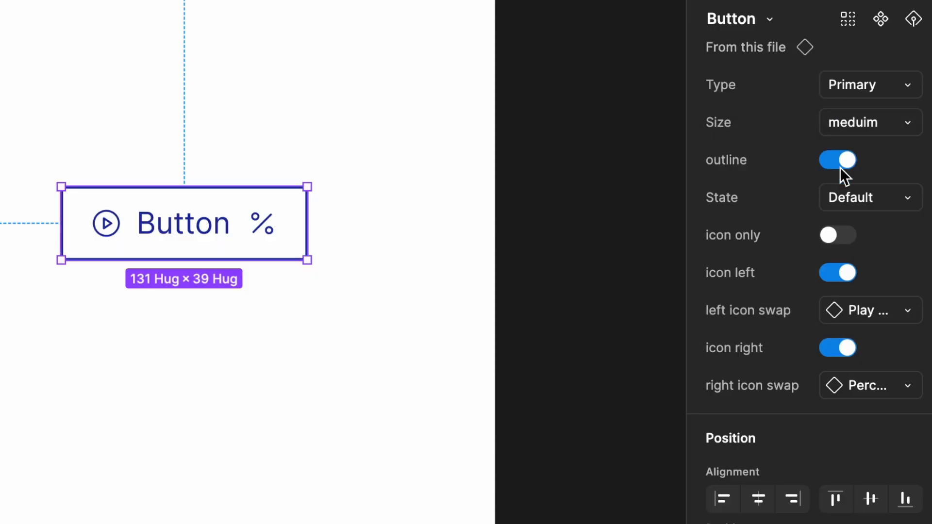
left_click(869, 206)
left_click(823, 225)
left_click(834, 199)
left_click(792, 171)
left_click(847, 164)
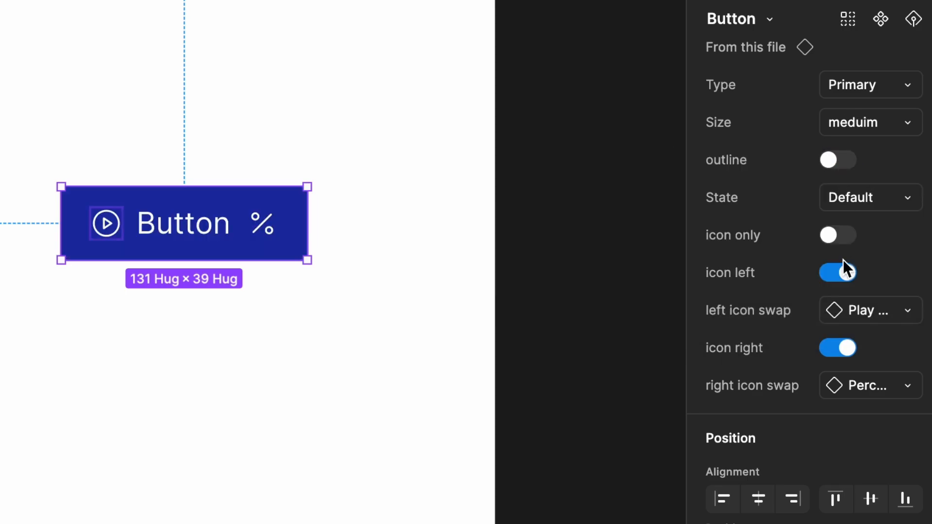
- Swap the left icon to Twitter and turn the right icon off
left_click(840, 273)
left_click(838, 272)
left_click(846, 315)
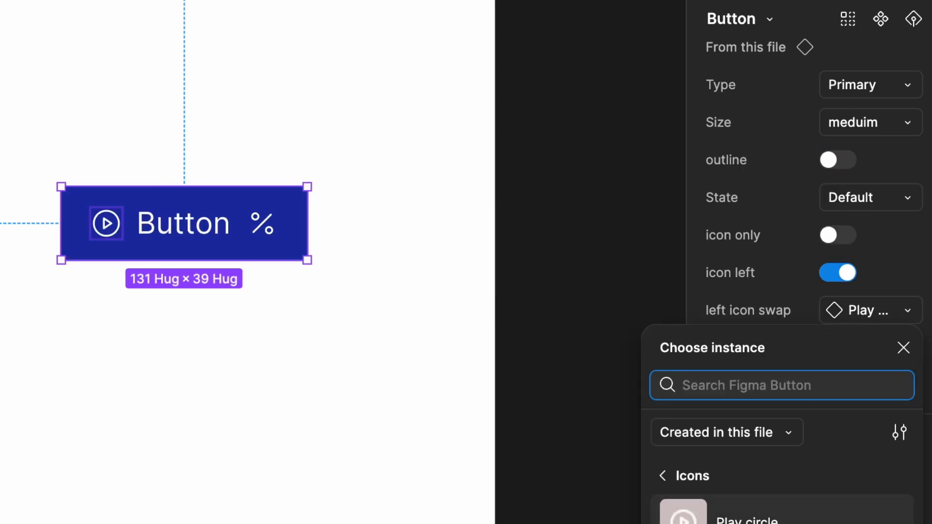
left_click(837, 499)
left_click(840, 348)
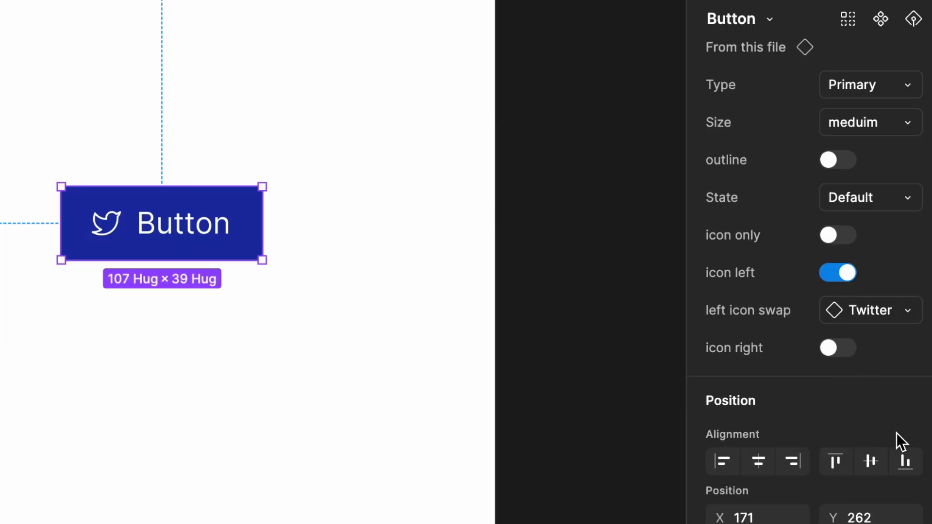
- Change the instance's label text to 'Test Button'
double_click(213, 235)
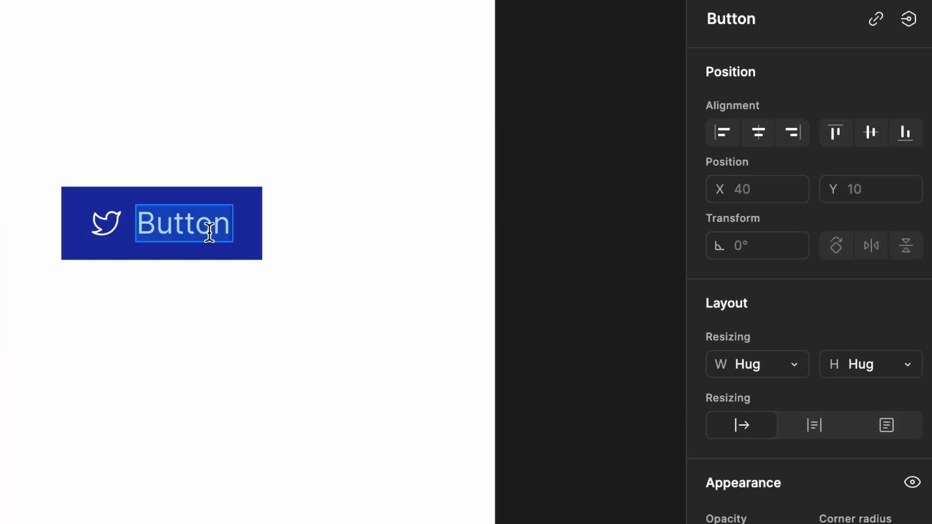
type("Test Button")
key("Escape")
key("Escape")
- Show only the right percent icon, make the button Secondary and large, then deselect it
left_click(840, 349)
left_click(840, 272)
left_click(859, 86)
left_click(840, 110)
left_click(849, 123)
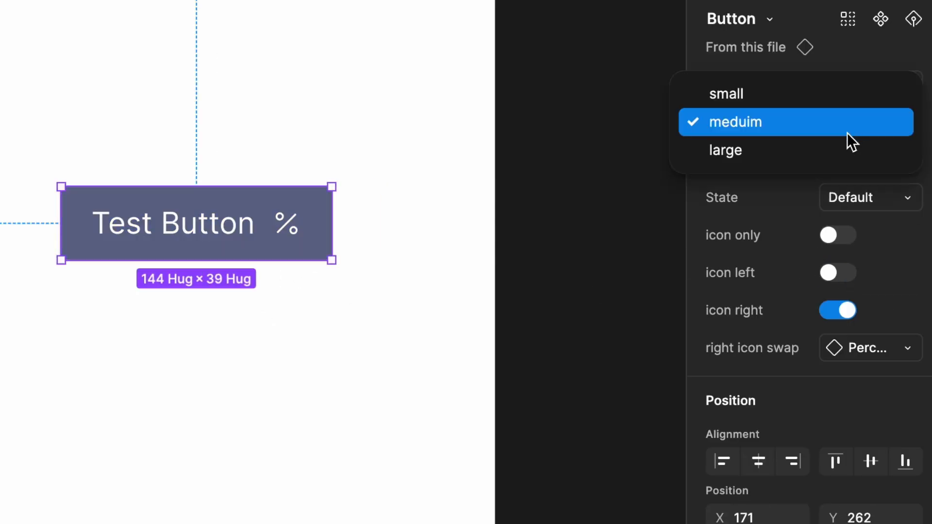
left_click(846, 149)
left_click(842, 160)
left_click(843, 160)
left_click(566, 277)
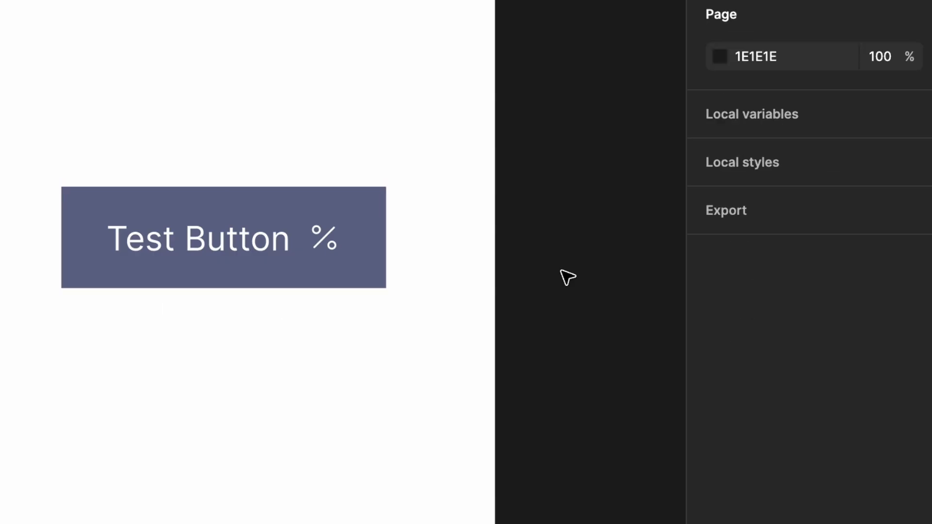